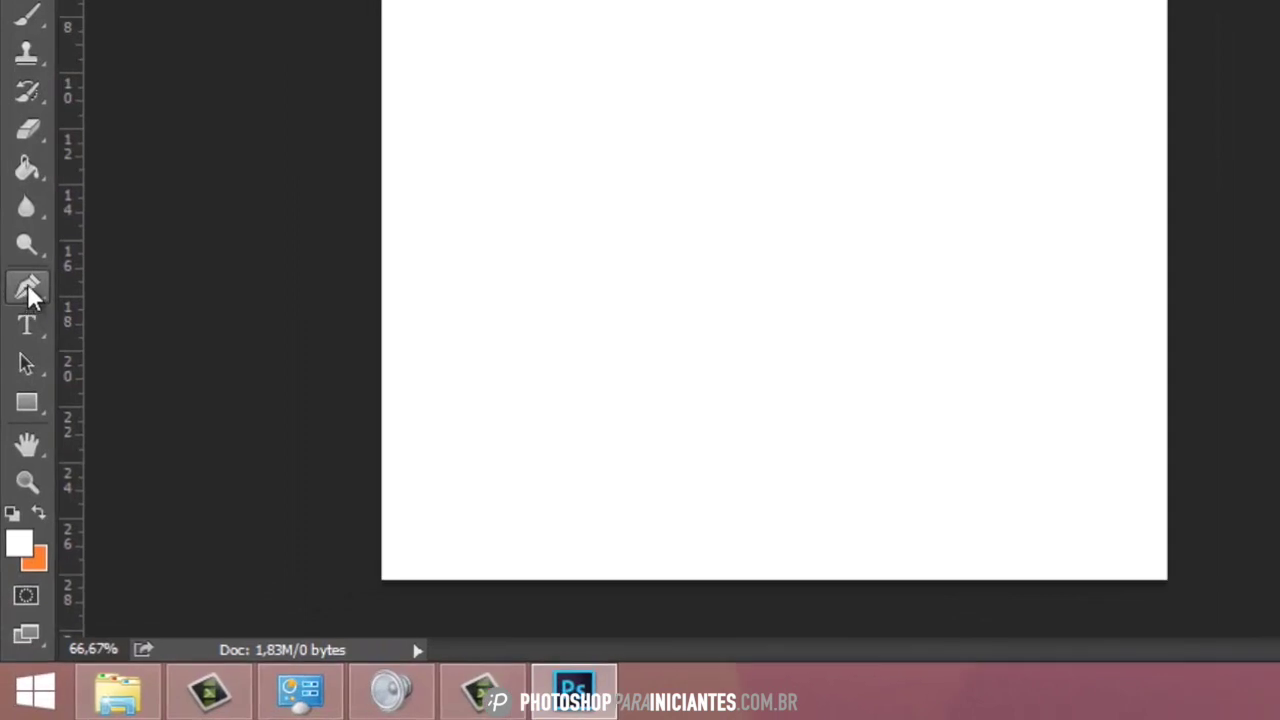
# Draw a black-filled triangle shape about 165 × 273 px in the canvas's upper-left area with the Pen tool.
pyautogui.click(29, 287)
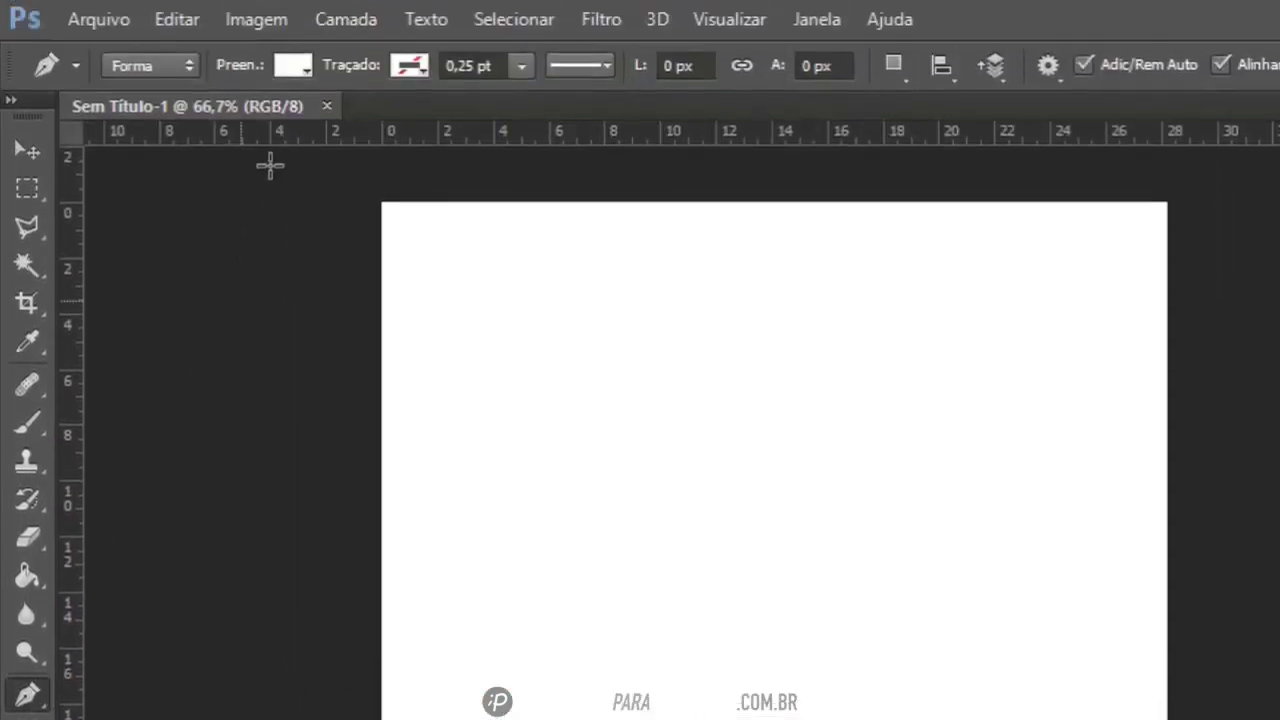
pyautogui.click(295, 66)
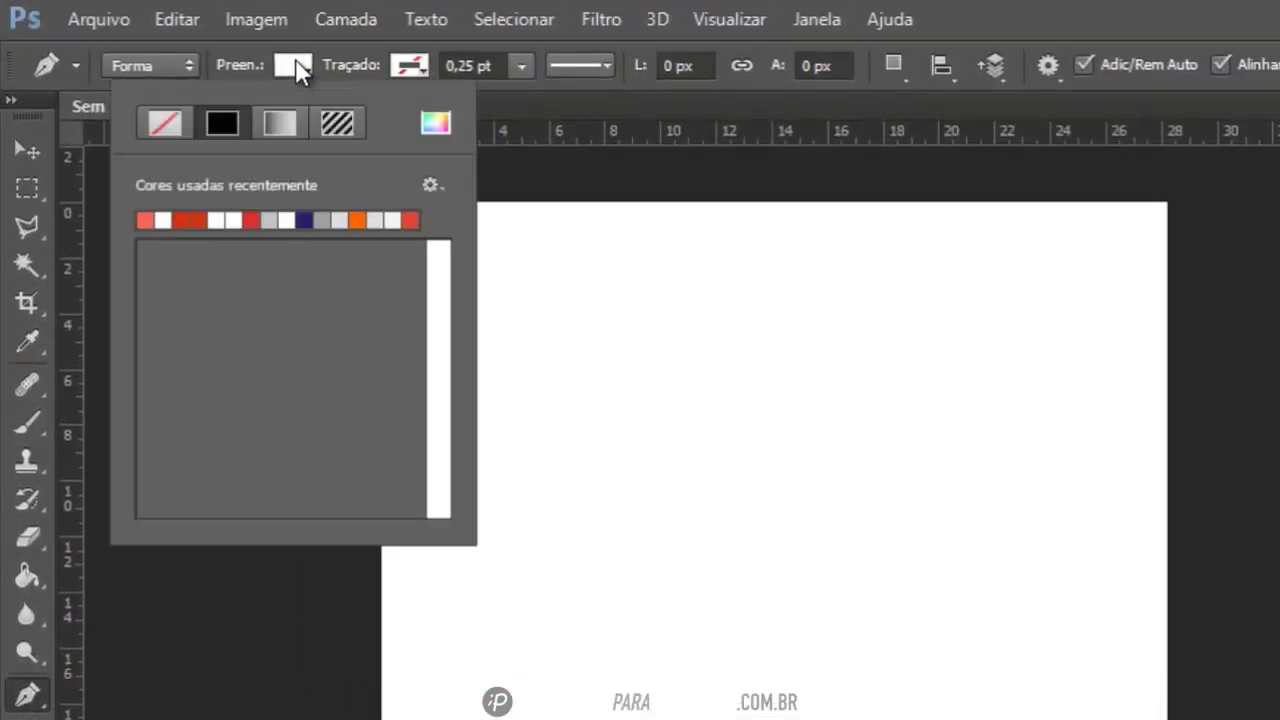
pyautogui.click(412, 263)
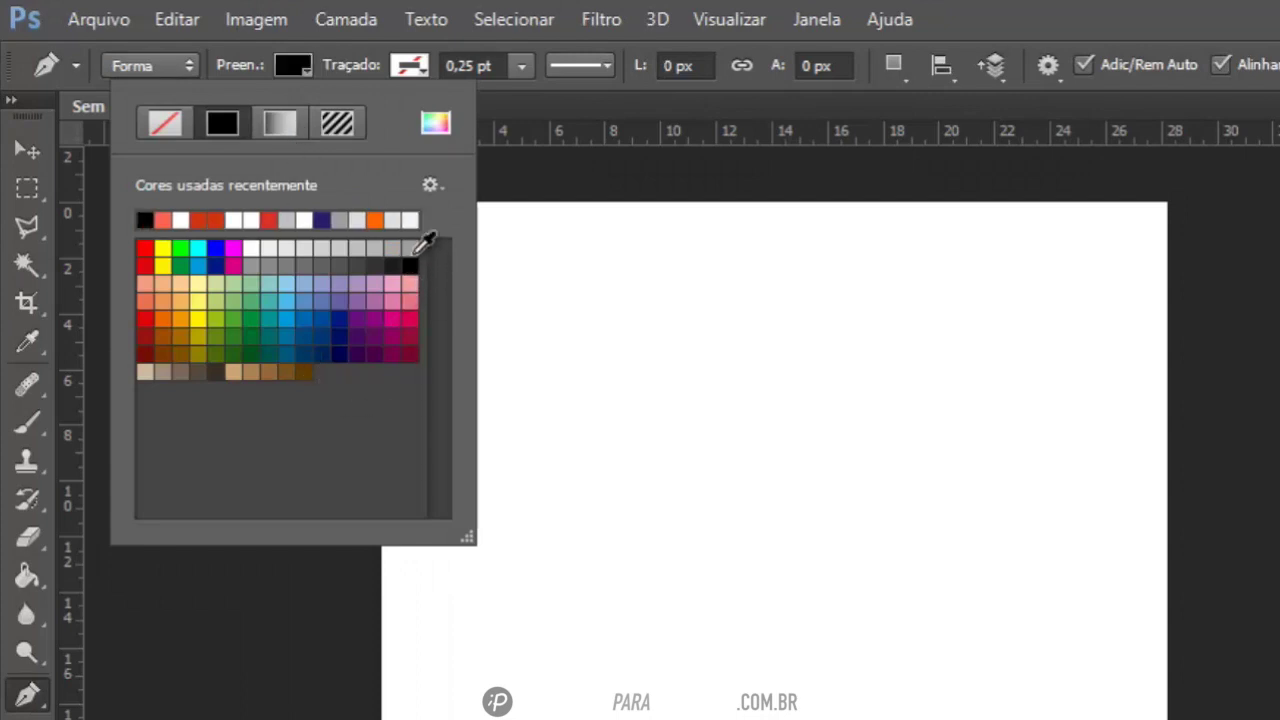
pyautogui.click(318, 75)
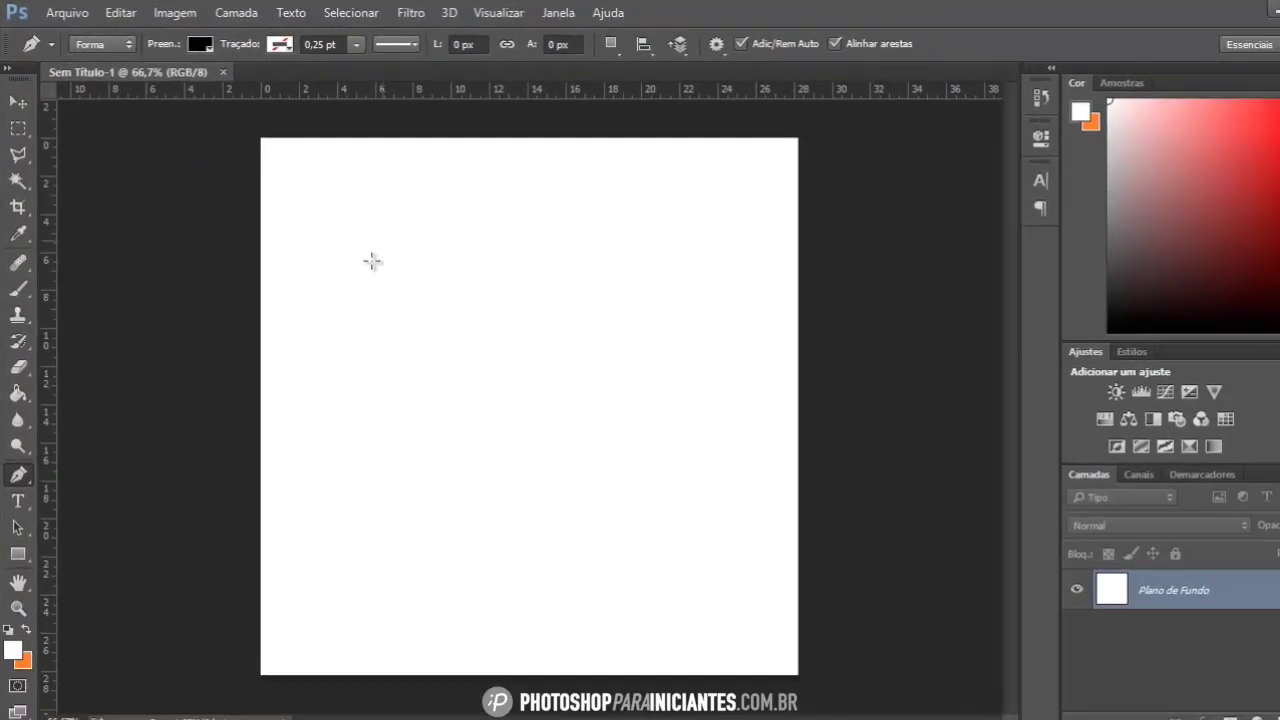
pyautogui.click(307, 321)
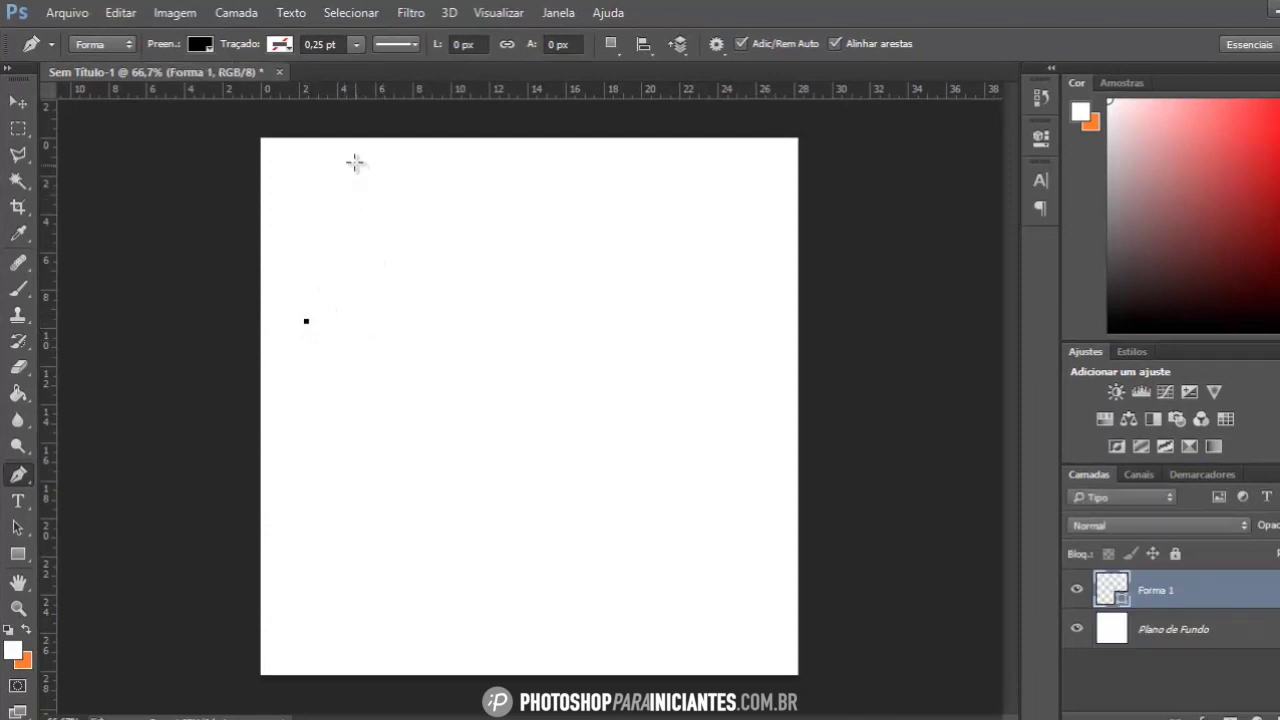
pyautogui.click(353, 158)
pyautogui.click(417, 341)
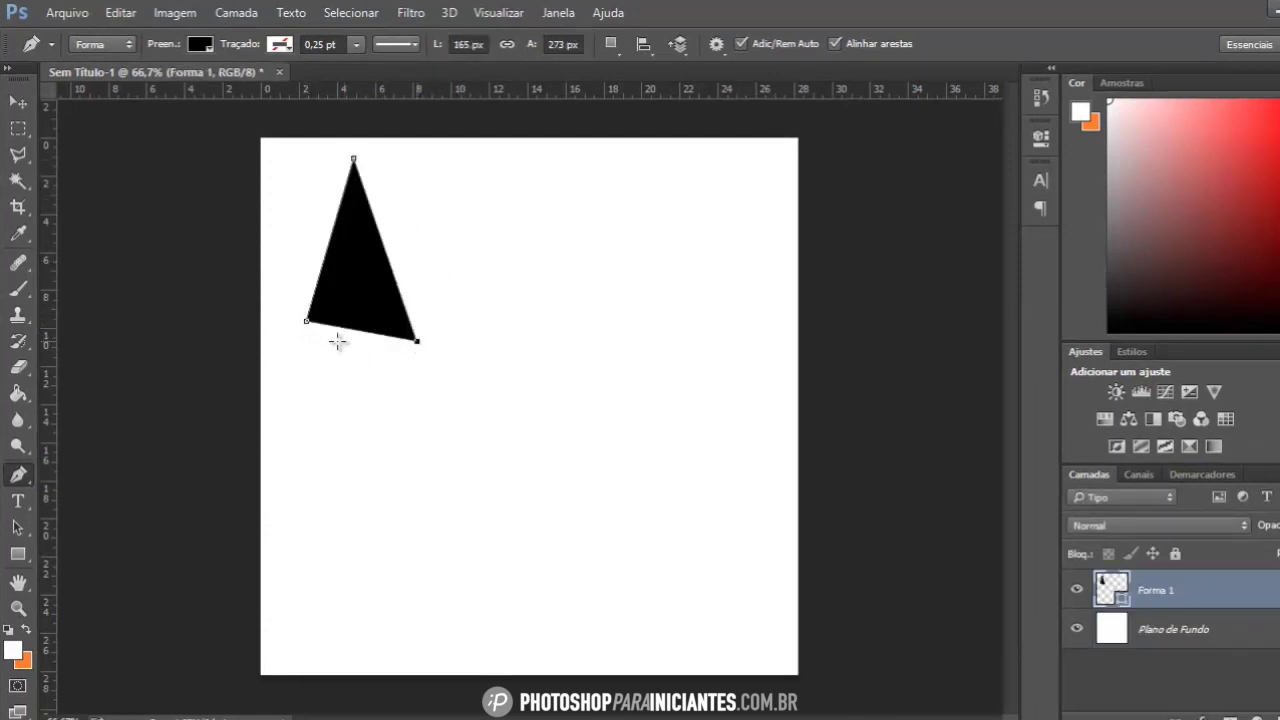
pyautogui.click(307, 321)
# Draw a second, narrow black triangle about 193 × 167 px in the canvas's upper-right area, pointing down toward the centre.
pyautogui.click(681, 266)
pyautogui.click(577, 378)
pyautogui.click(706, 301)
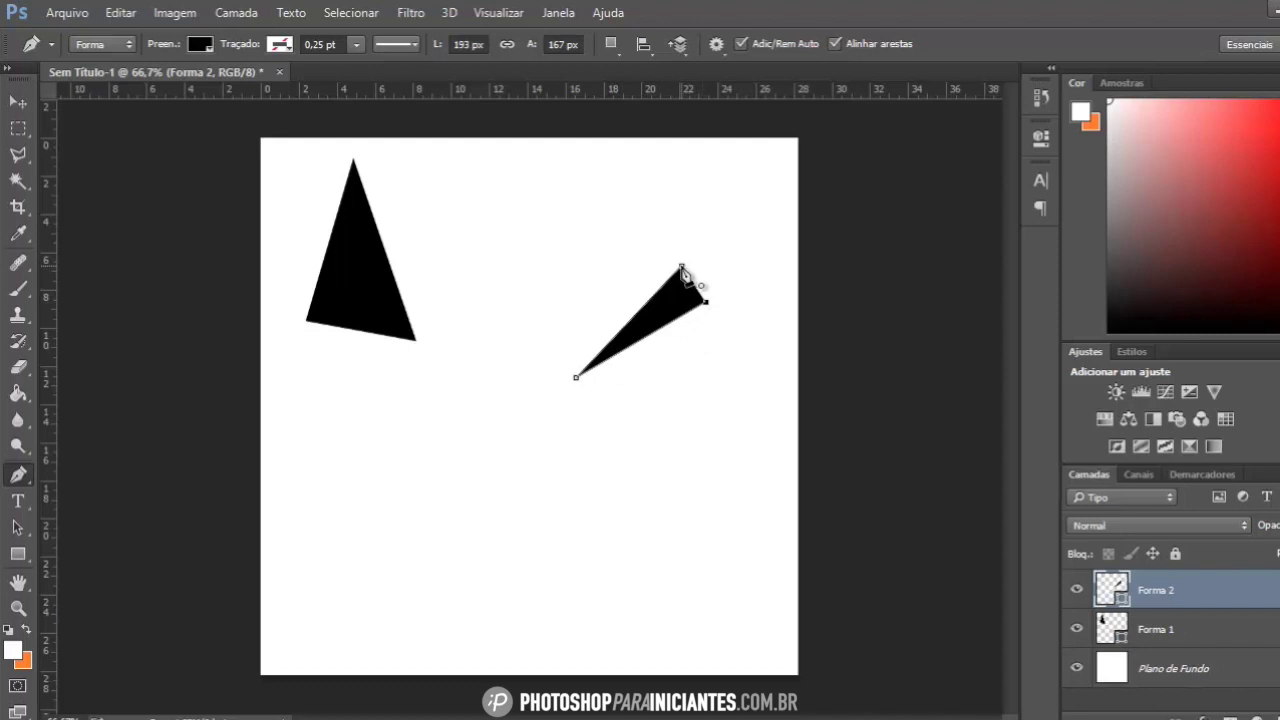
pyautogui.click(681, 267)
# Draw a third black triangle about 304 × 199 px near the bottom centre of the canvas.
pyautogui.click(481, 514)
pyautogui.click(431, 646)
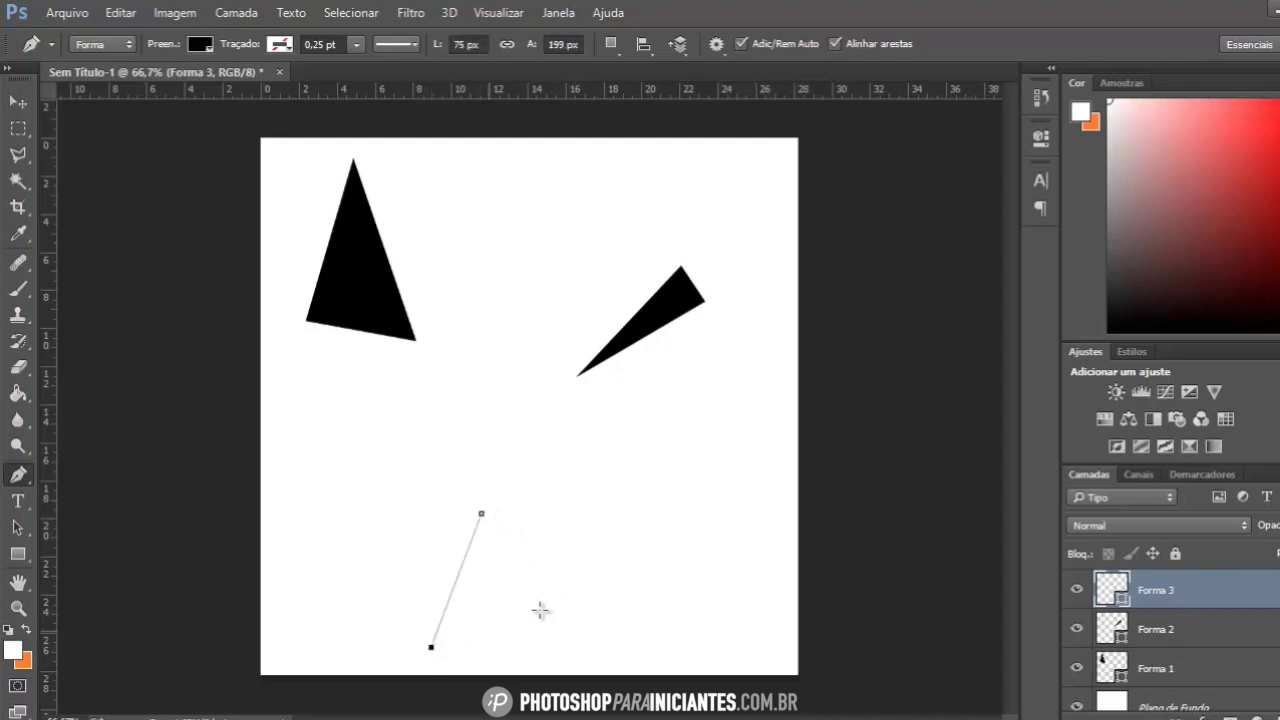
pyautogui.click(635, 515)
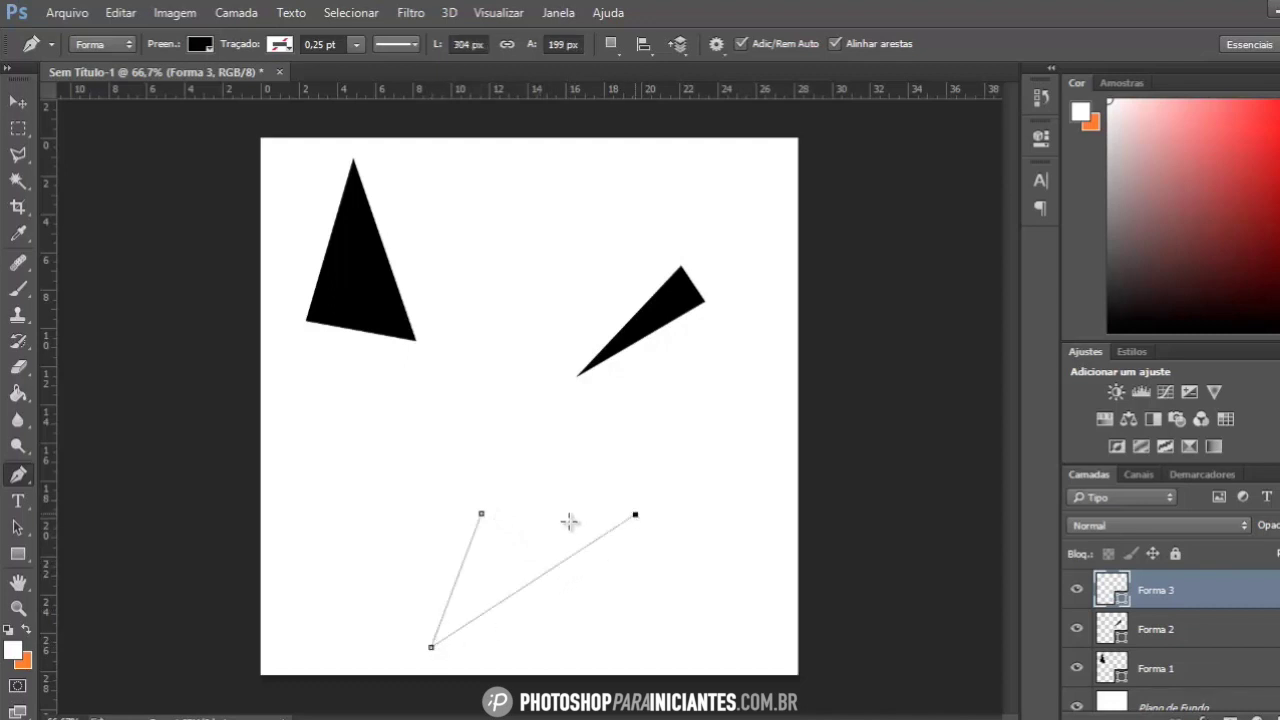
pyautogui.click(481, 515)
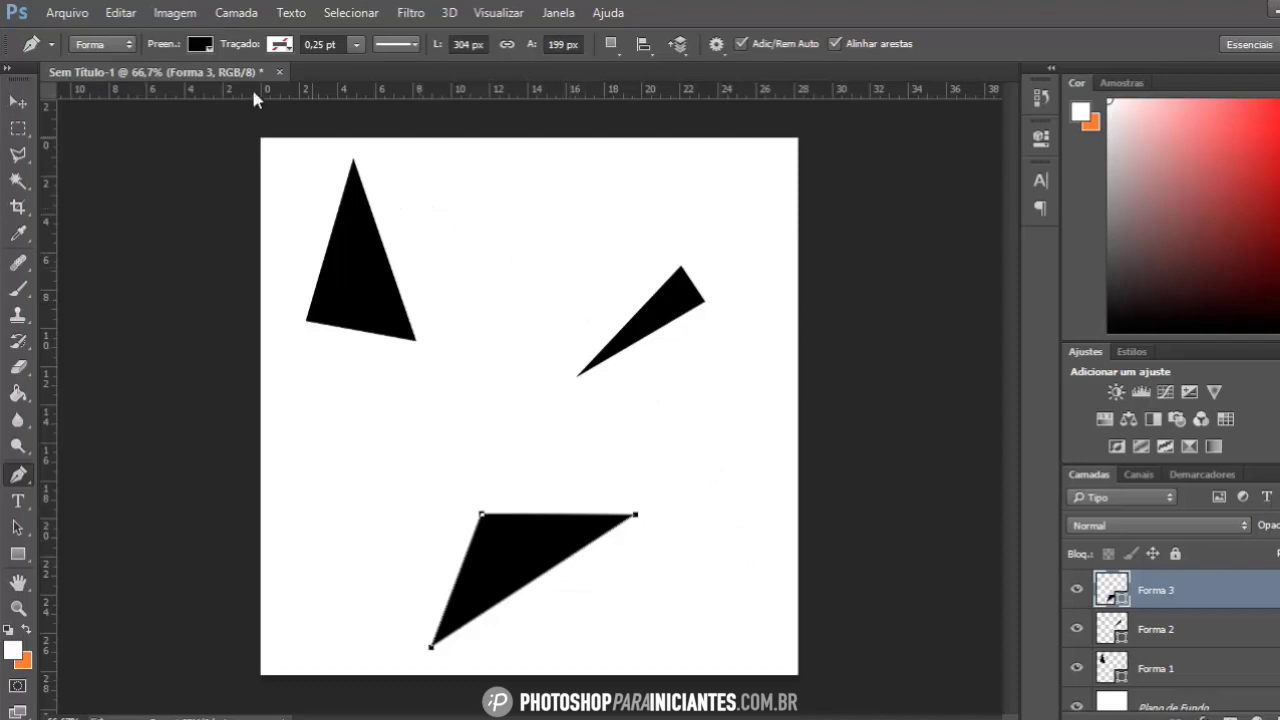
# Define the three-triangle artwork as a brush preset named "Explosão de Particulas".
pyautogui.click(121, 13)
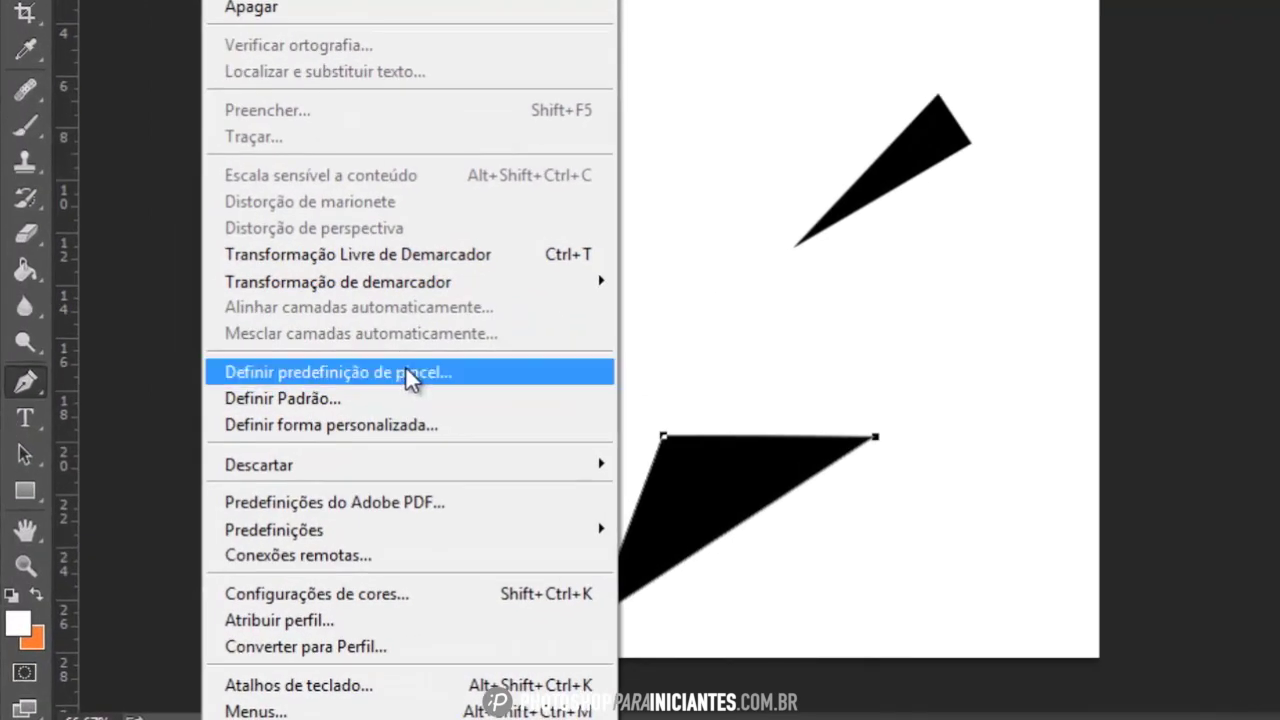
pyautogui.click(408, 370)
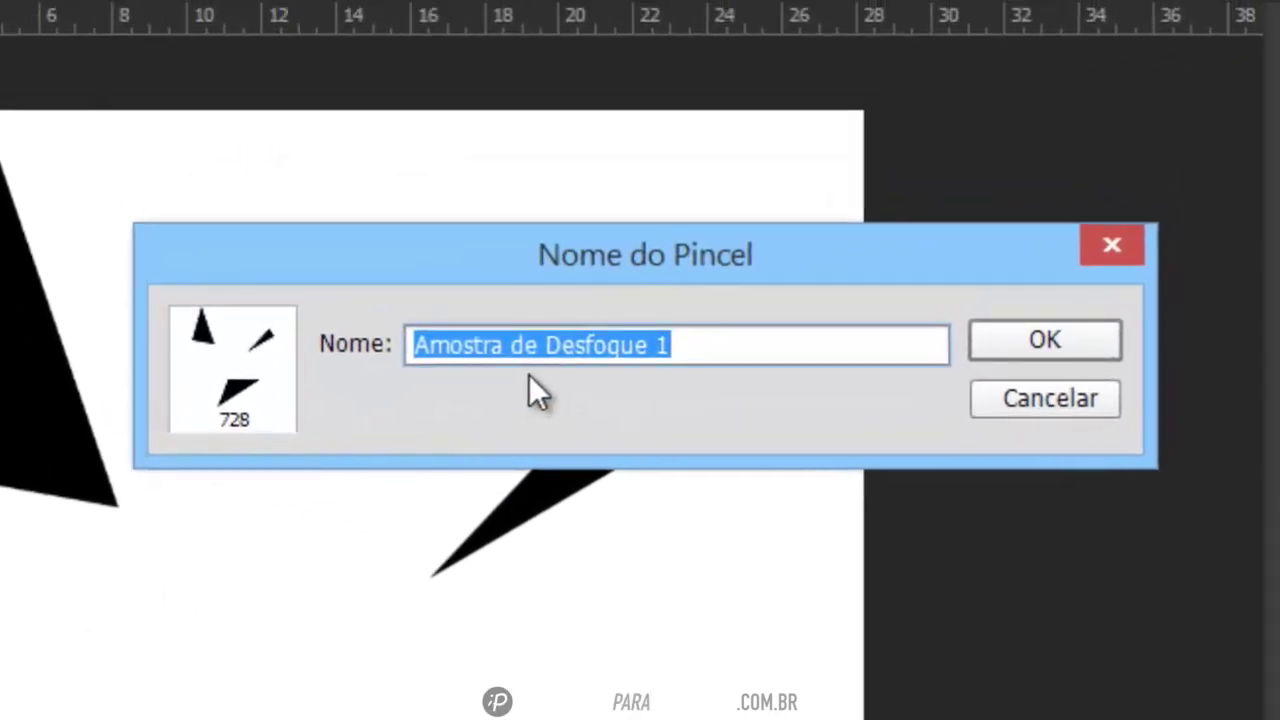
pyautogui.write('Explos')
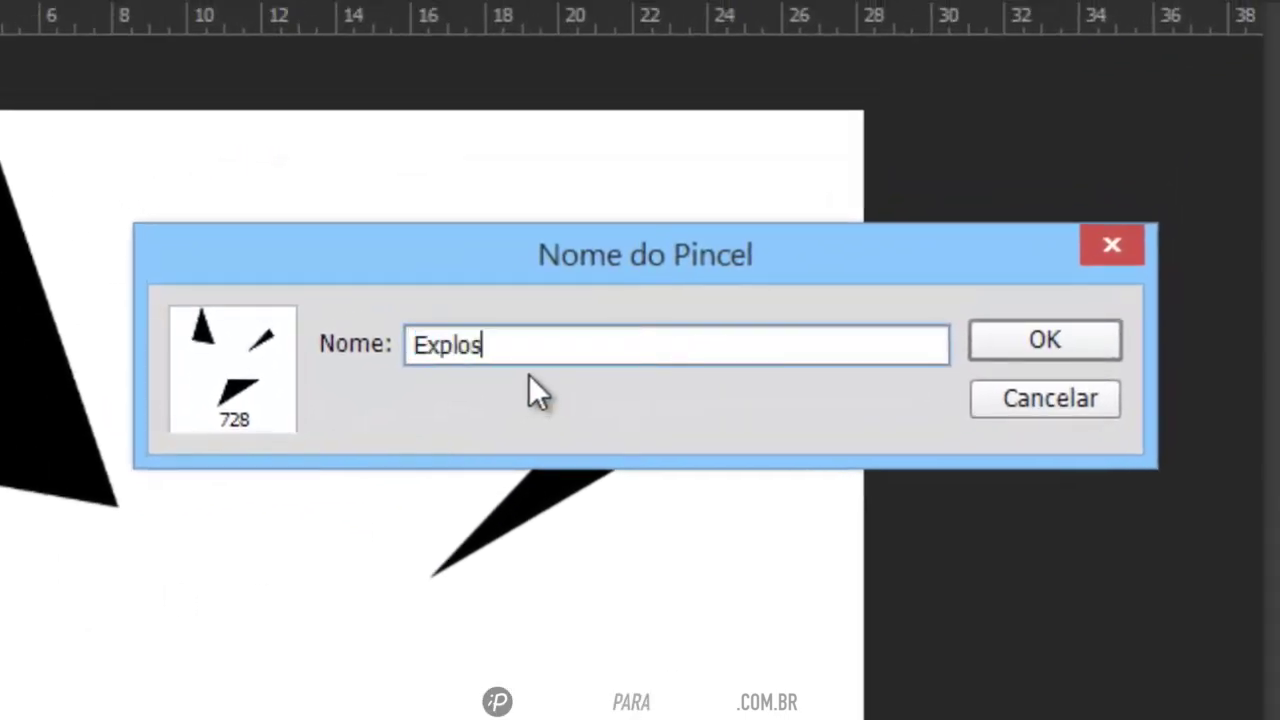
pyautogui.write('ão de Par')
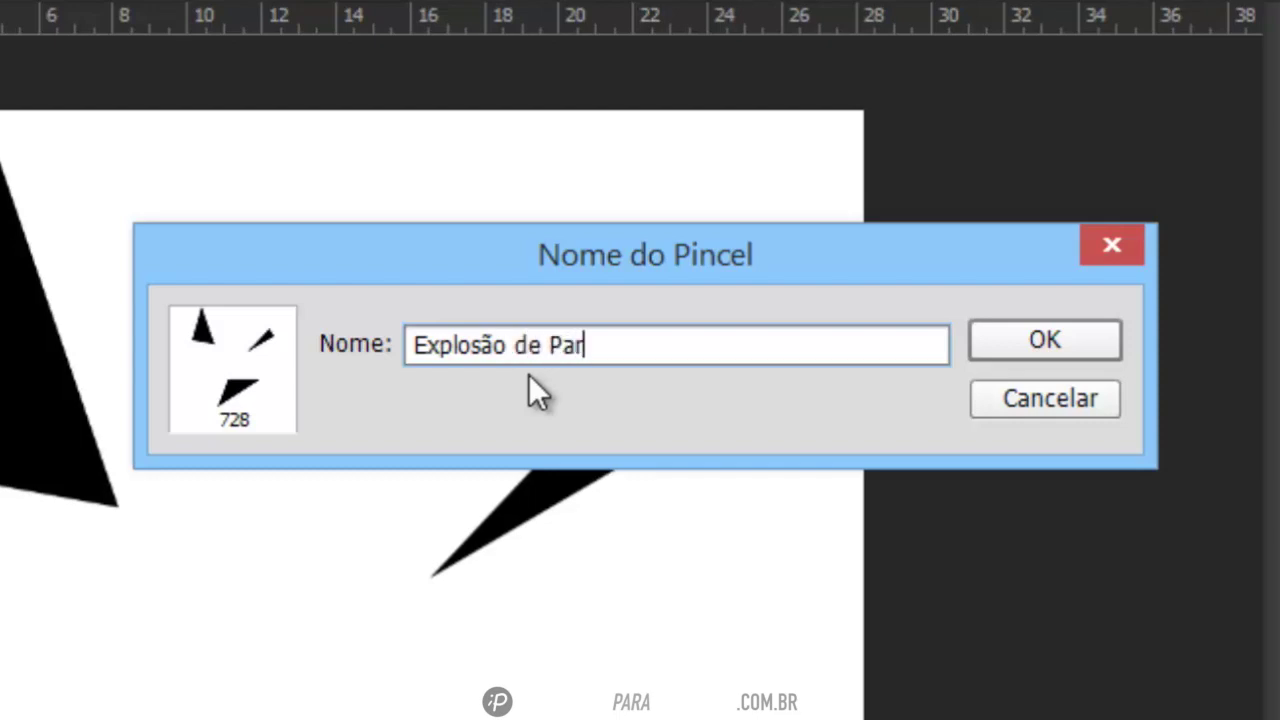
pyautogui.write('ticulas')
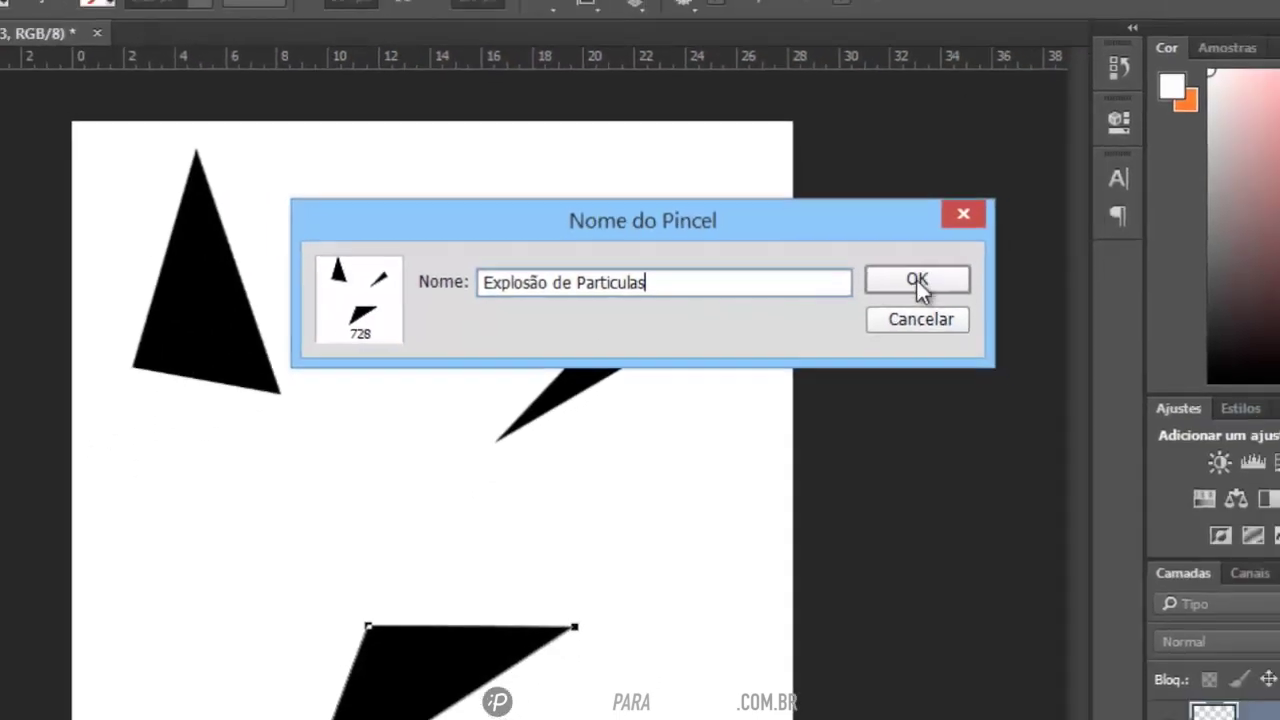
pyautogui.click(1023, 330)
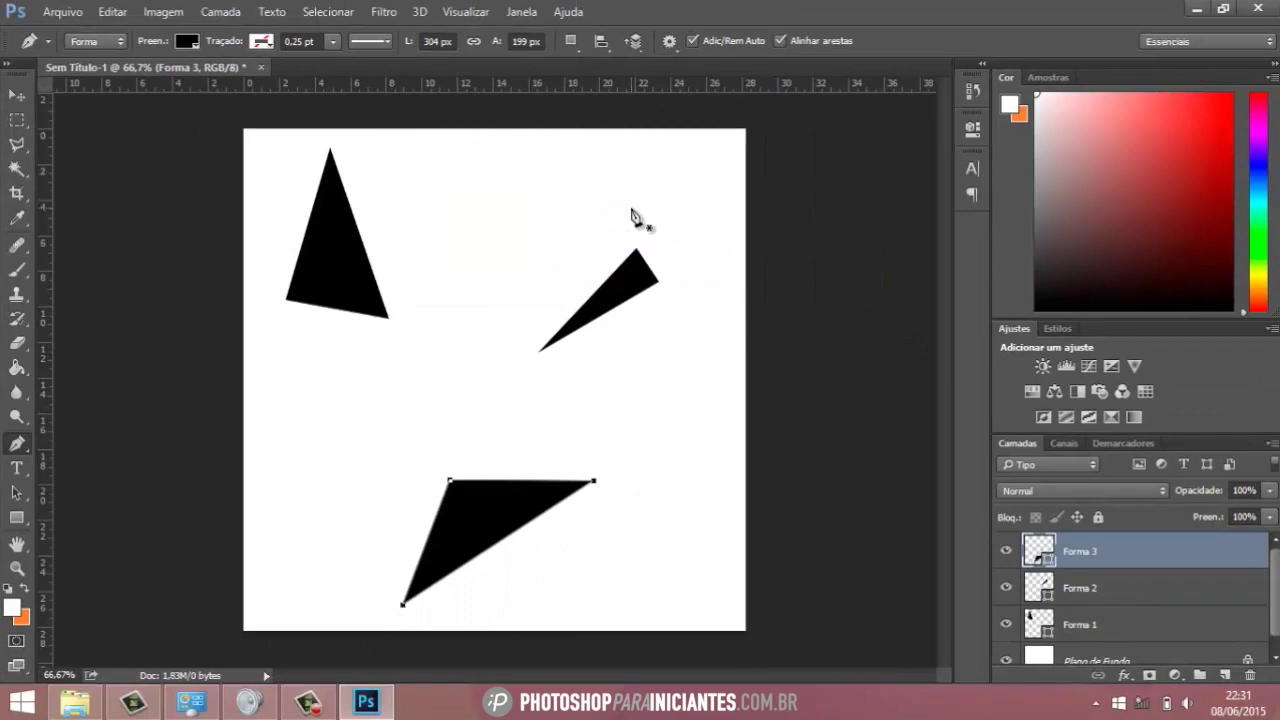
# Open the image EXPLOSAO CAMISA from the EFEITO EXPLOSÃO PARTICULAS folder, using its embedded colour profile.
pyautogui.click(74, 702)
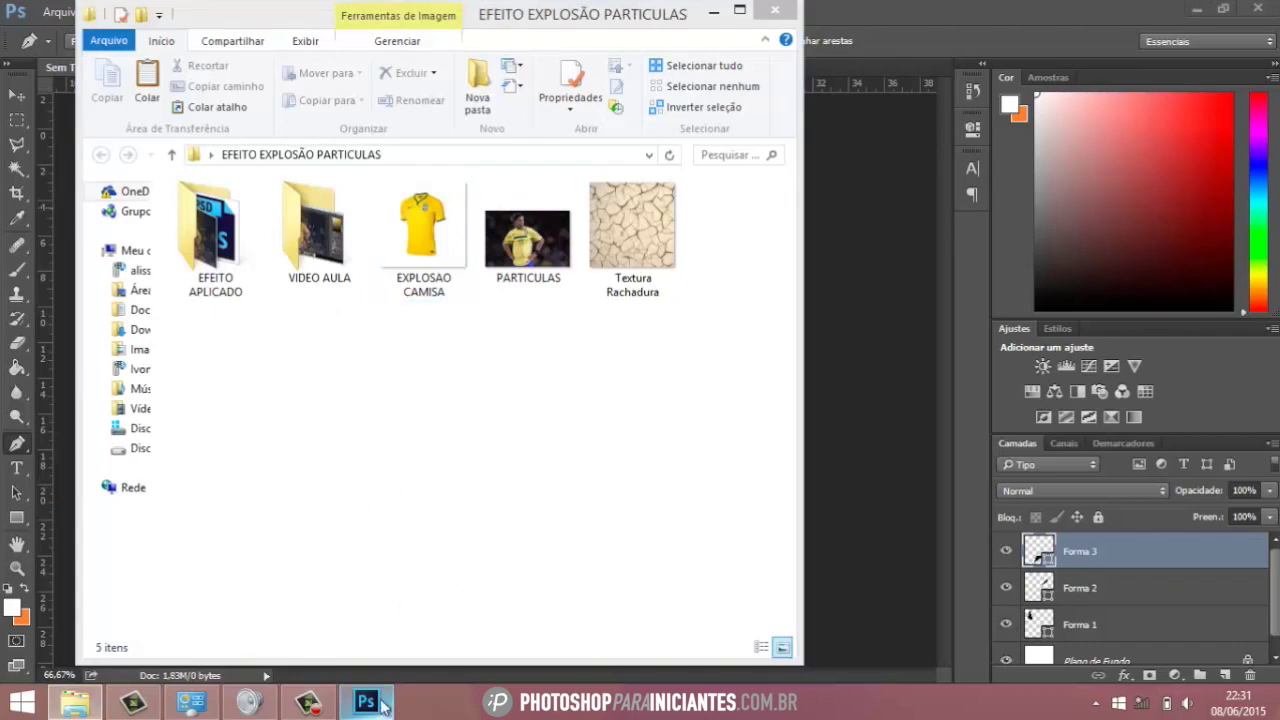
pyautogui.click(381, 703)
pyautogui.click(72, 14)
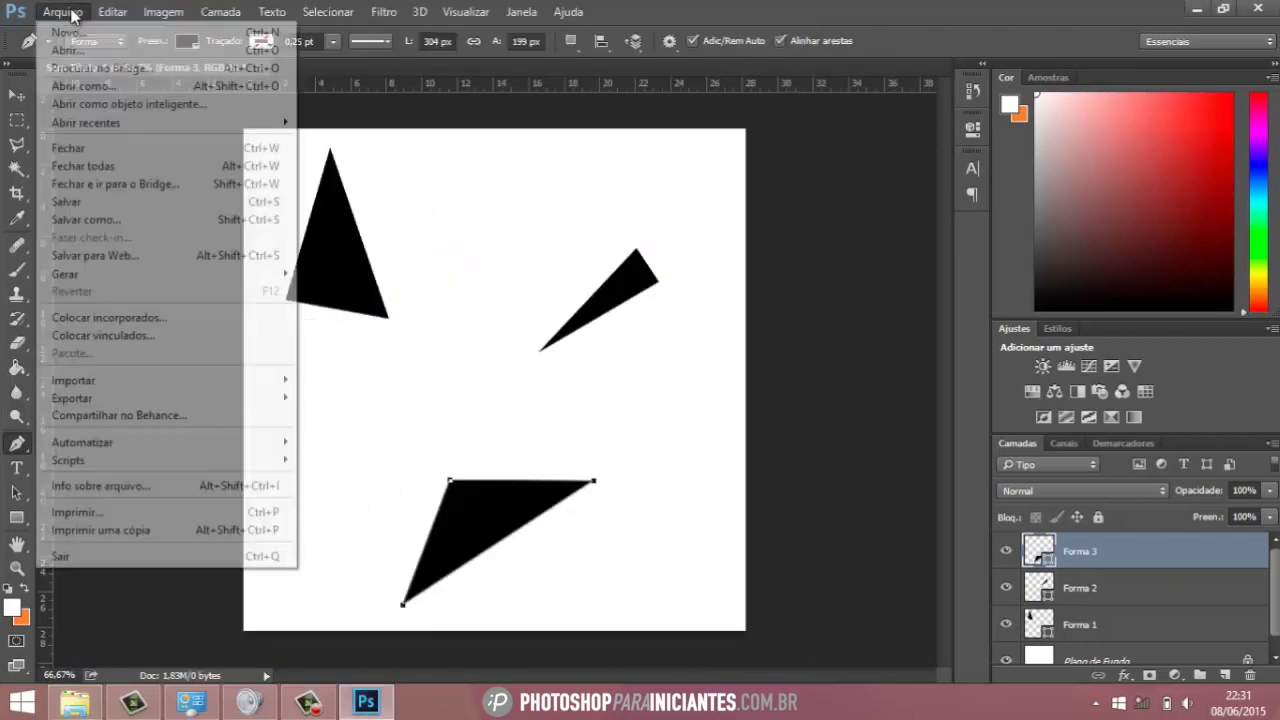
pyautogui.click(80, 50)
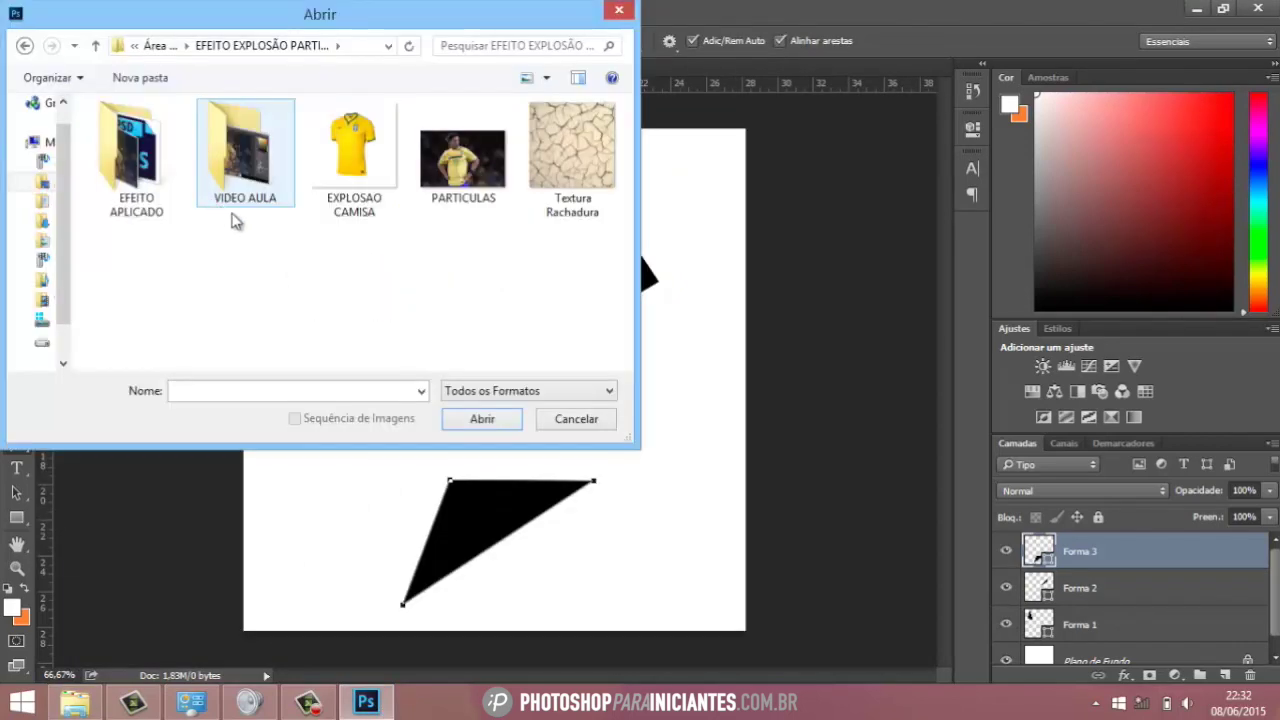
pyautogui.click(357, 172)
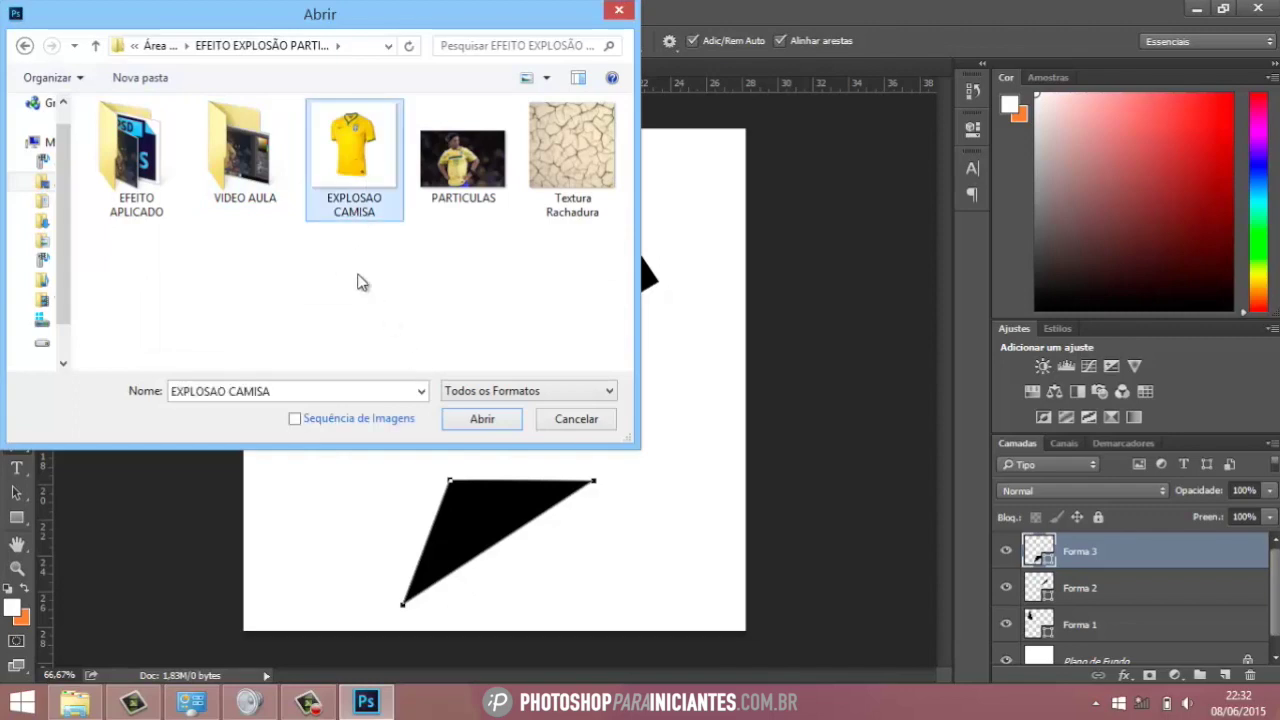
pyautogui.click(476, 419)
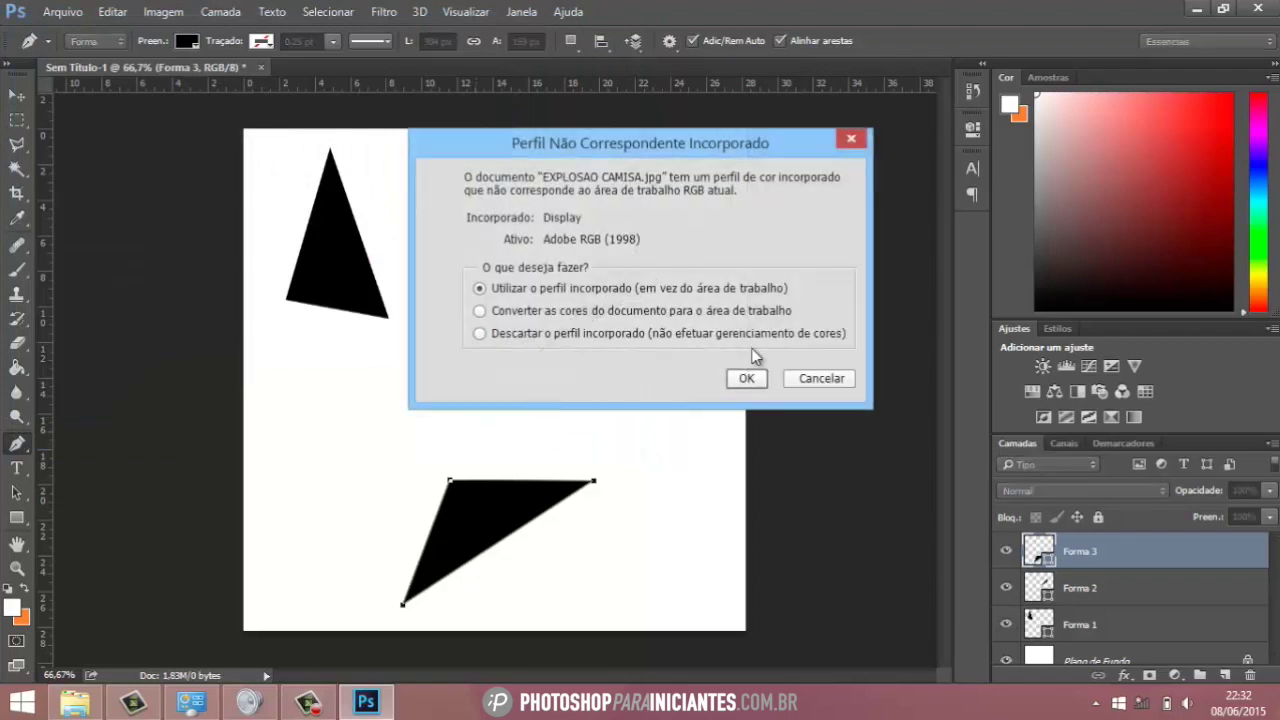
pyautogui.click(746, 379)
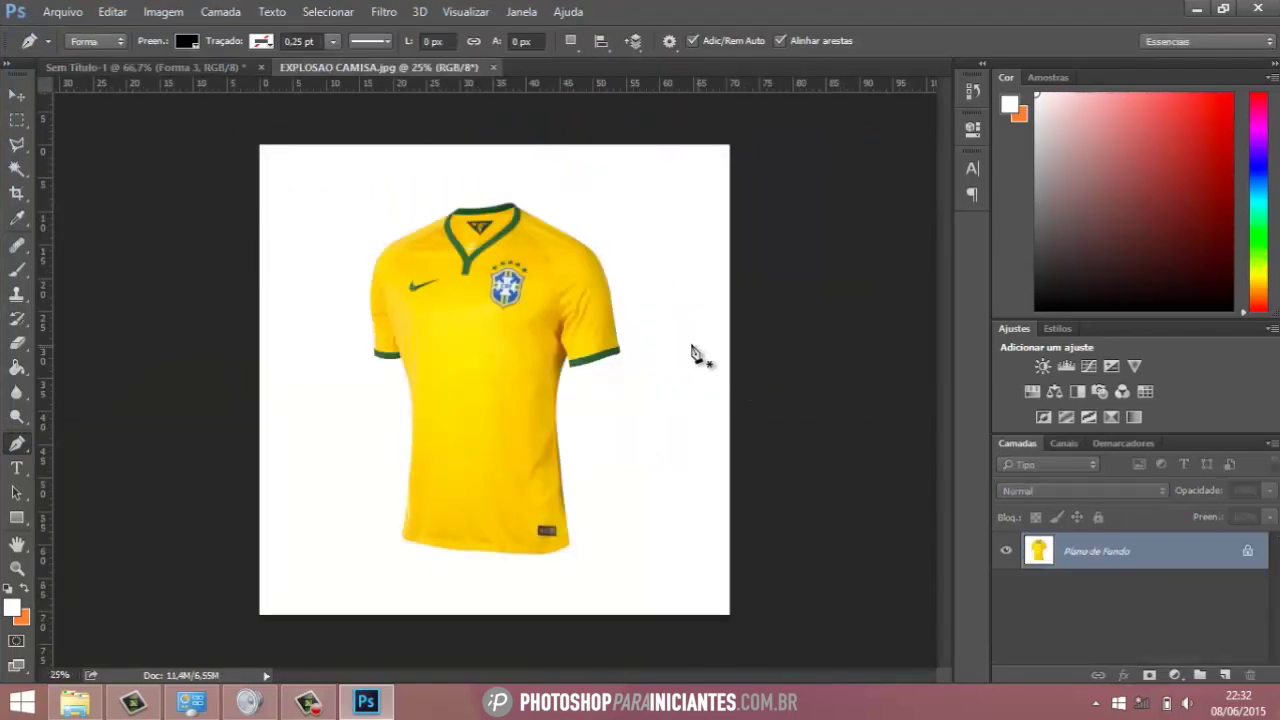
# Convert the shirt's background into a regular layer and add a new empty layer beneath it.
pyautogui.doubleClick(1113, 553)
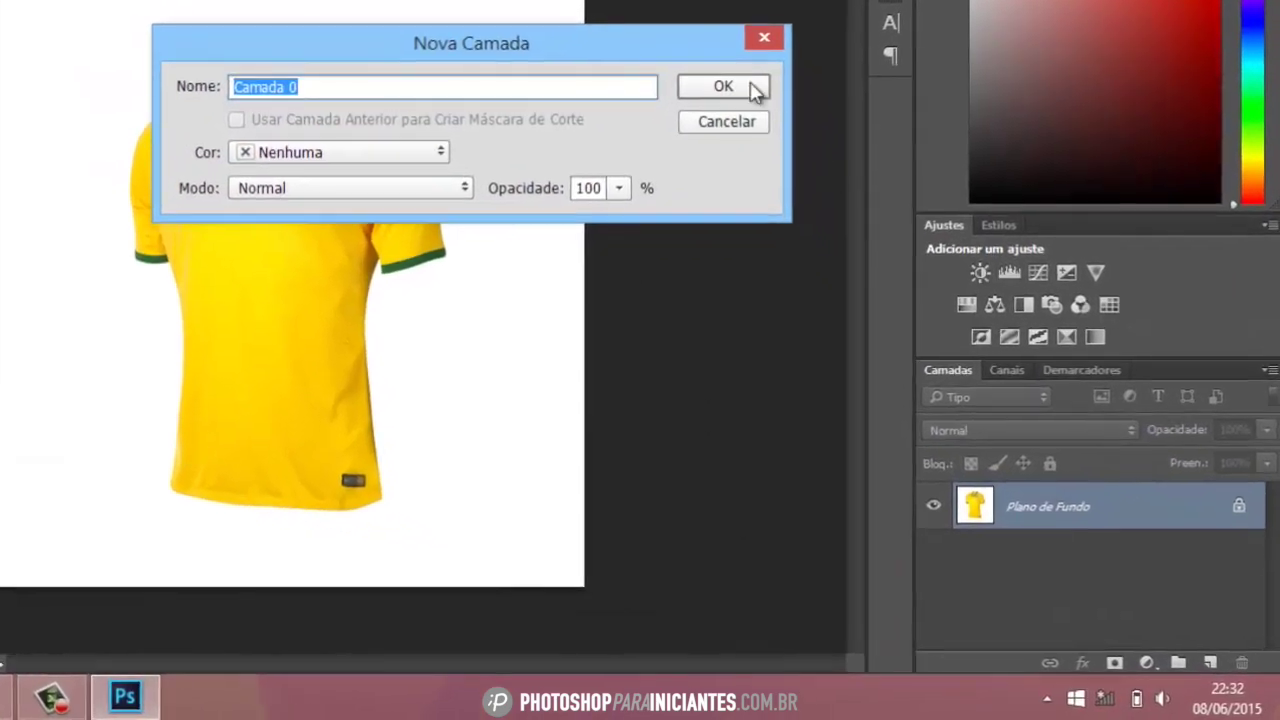
pyautogui.click(750, 87)
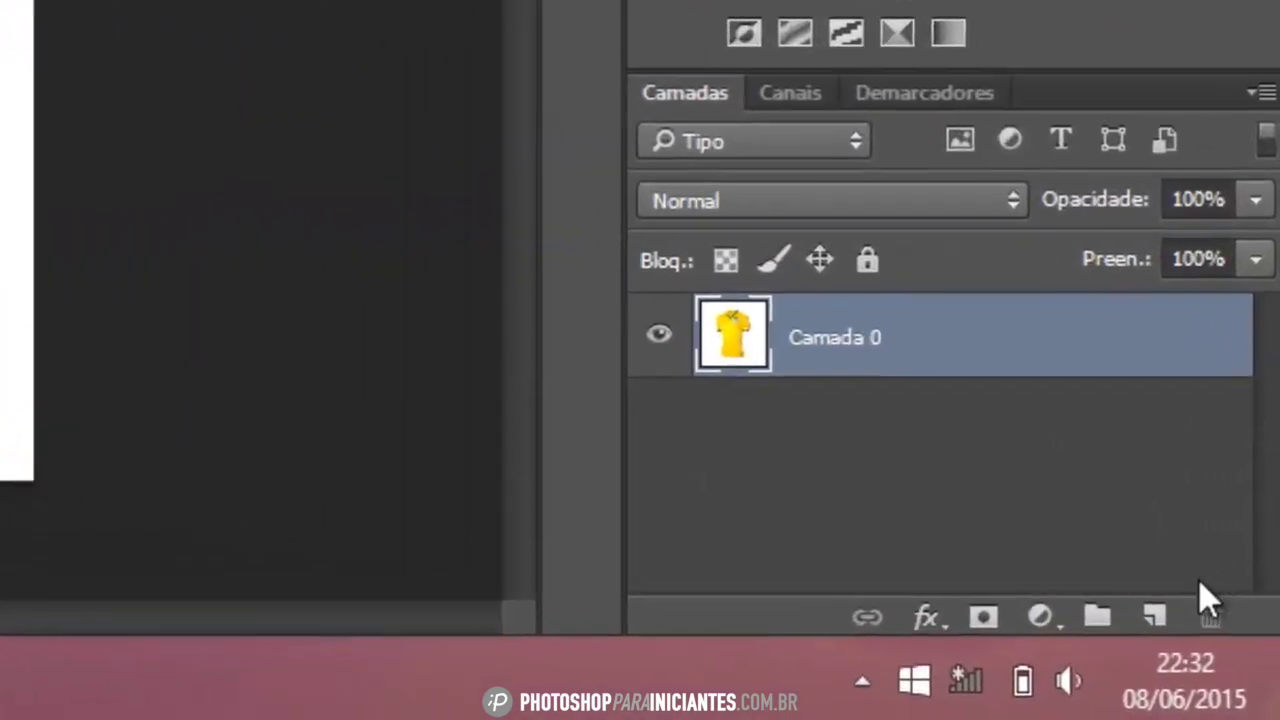
pyautogui.click(1155, 615)
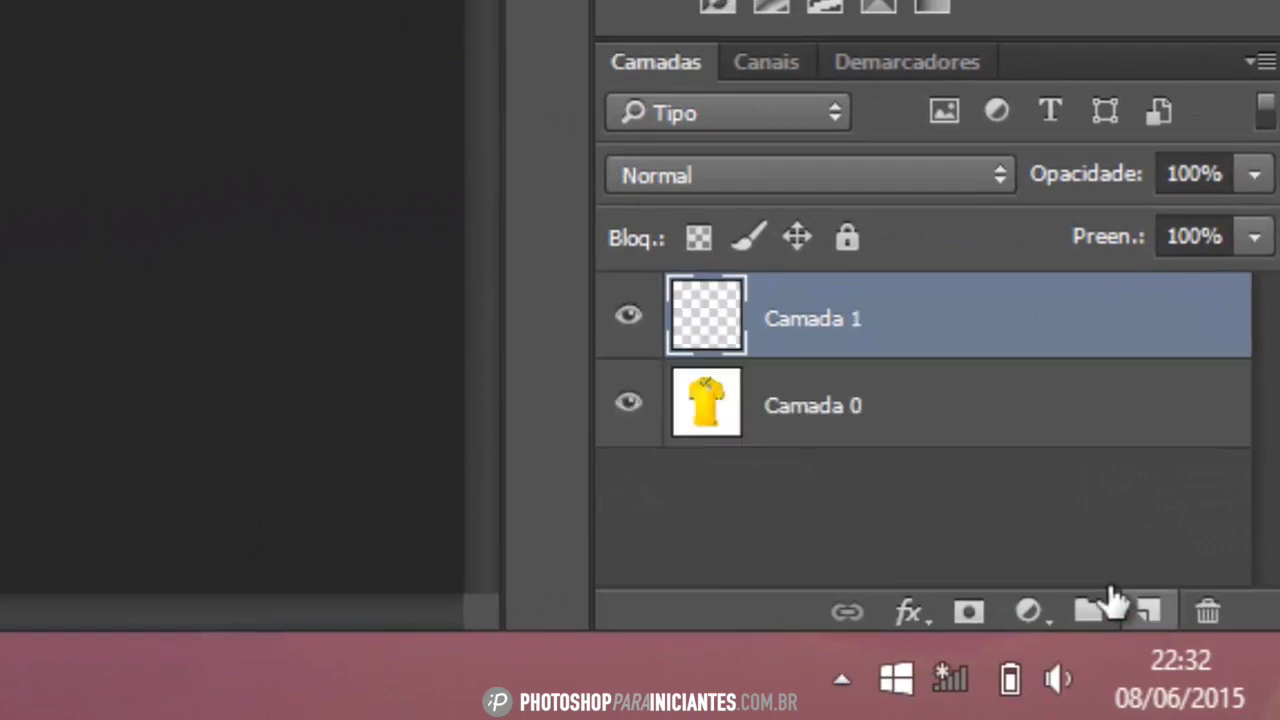
pyautogui.moveTo(786, 294); pyautogui.dragTo(894, 434)
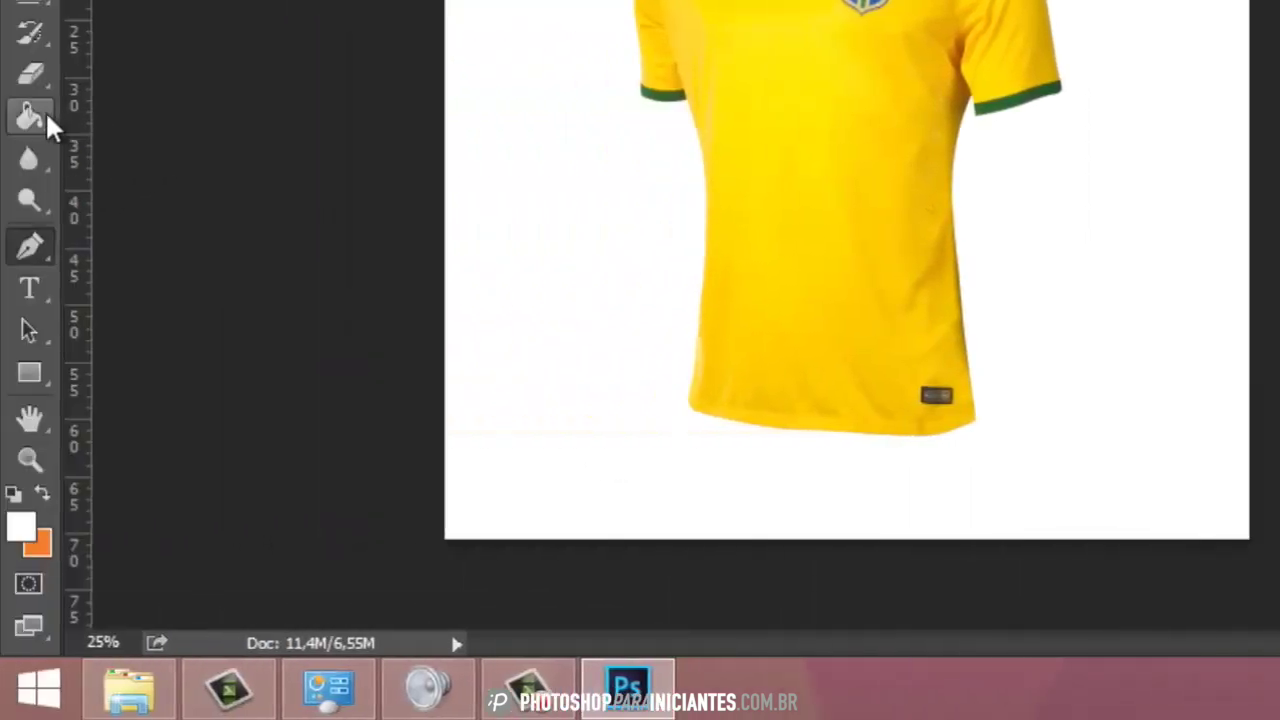
# Fill the empty layer beneath the shirt with white (ffffff) using the Paint Bucket.
pyautogui.click(43, 112)
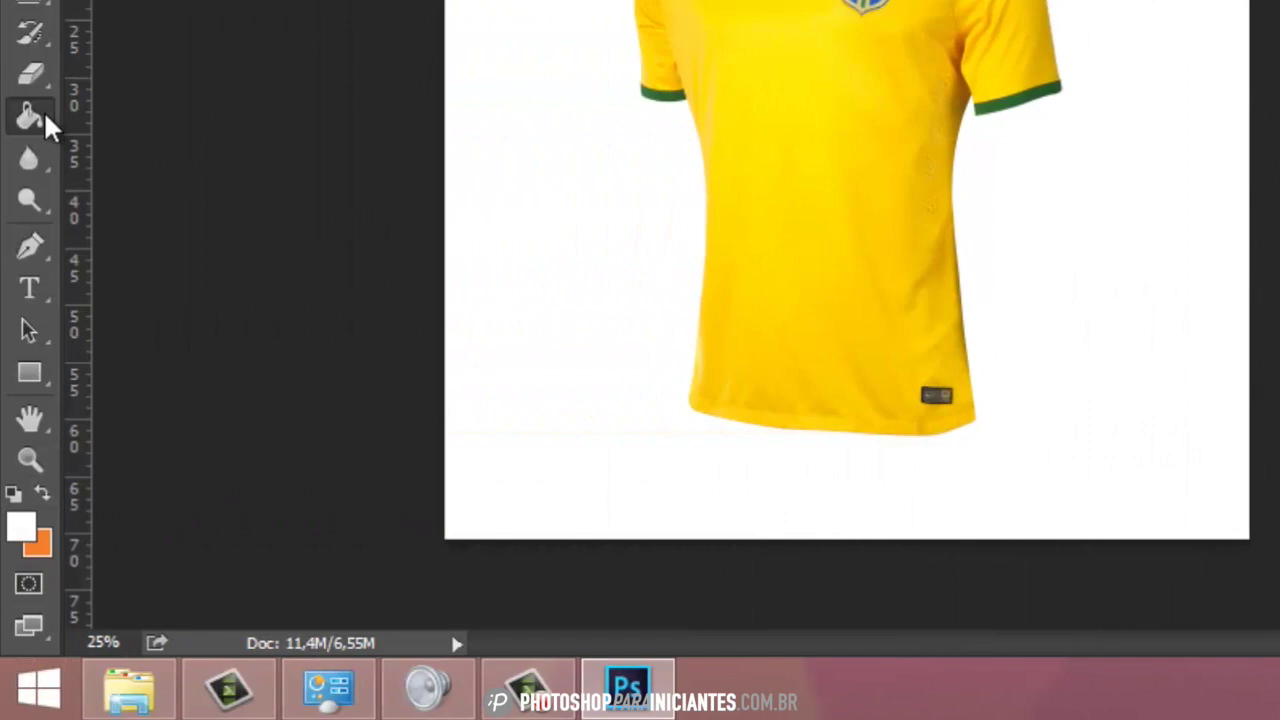
pyautogui.click(21, 527)
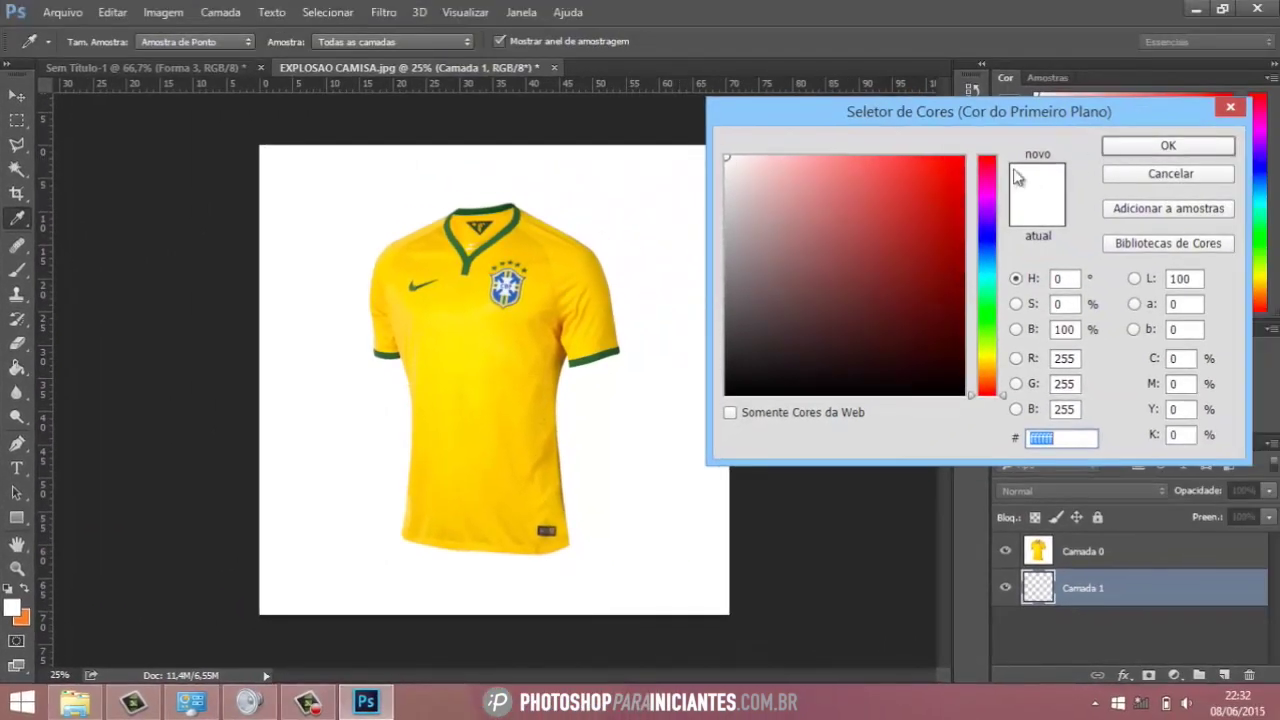
pyautogui.click(1123, 149)
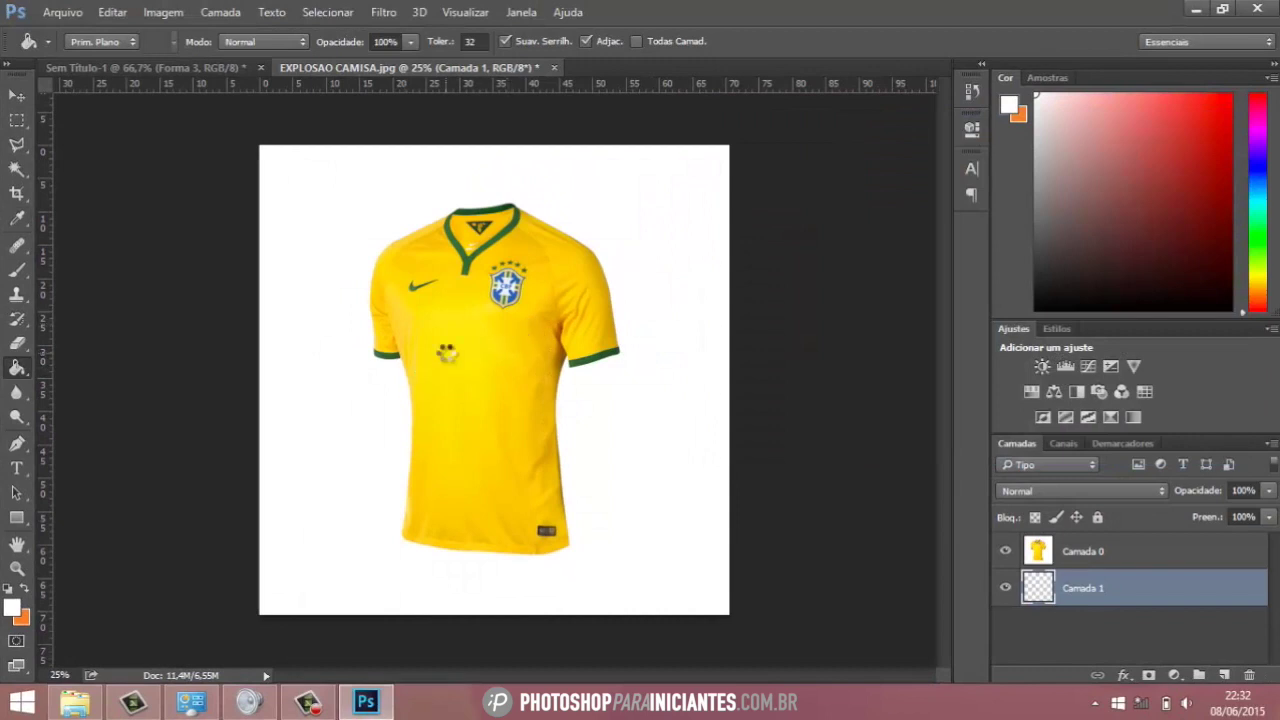
pyautogui.click(447, 352)
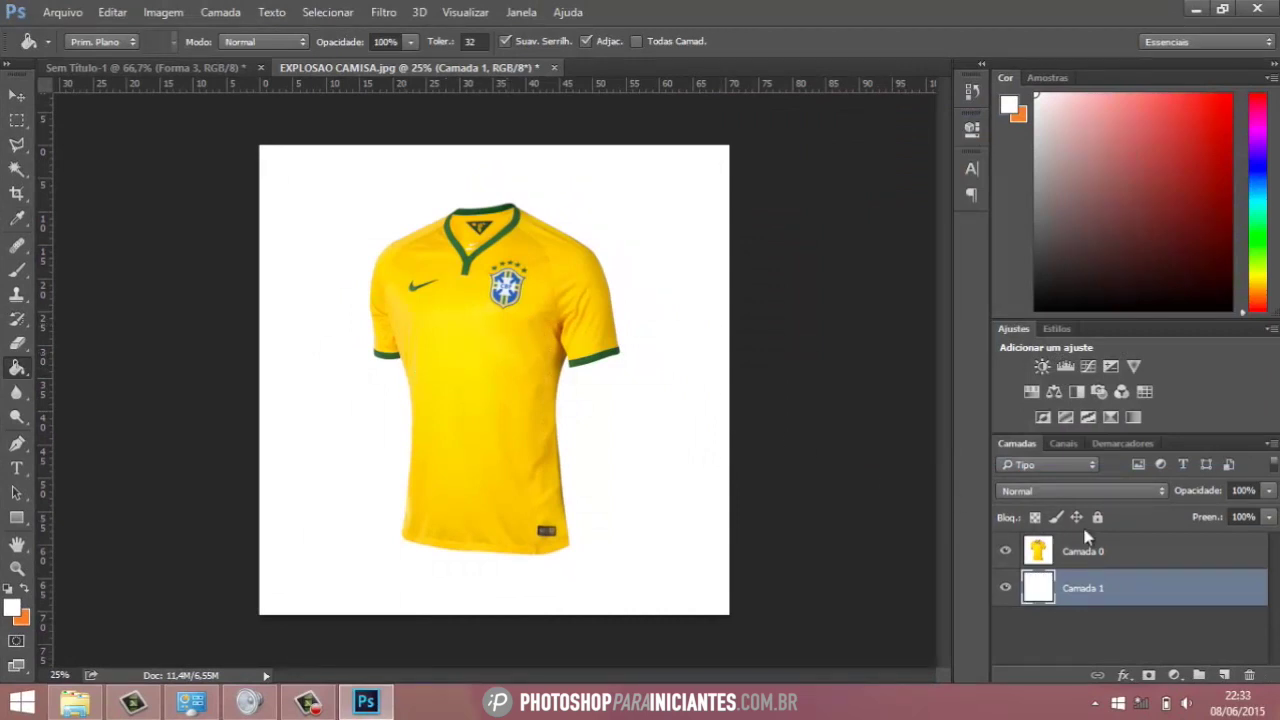
# Remove the white background around the shirt on Camada 0 with a Magic Wand selection, and clear the selection.
pyautogui.click(1104, 558)
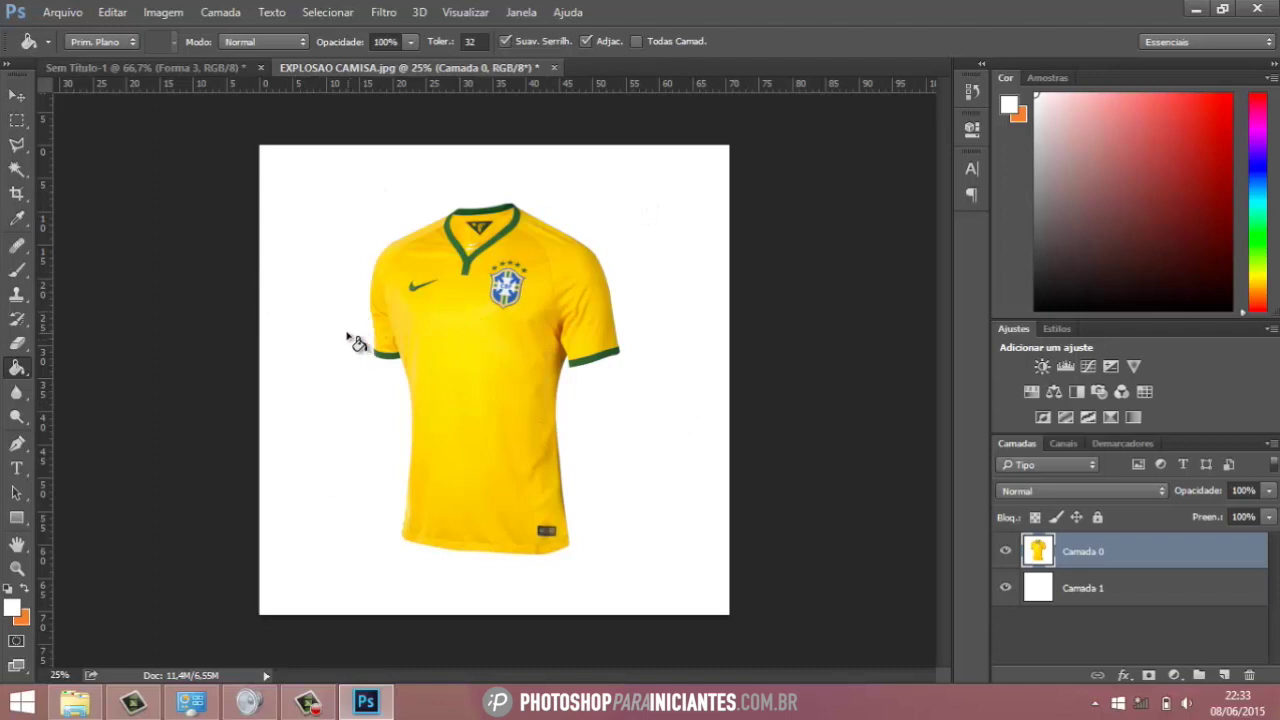
pyautogui.click(18, 170)
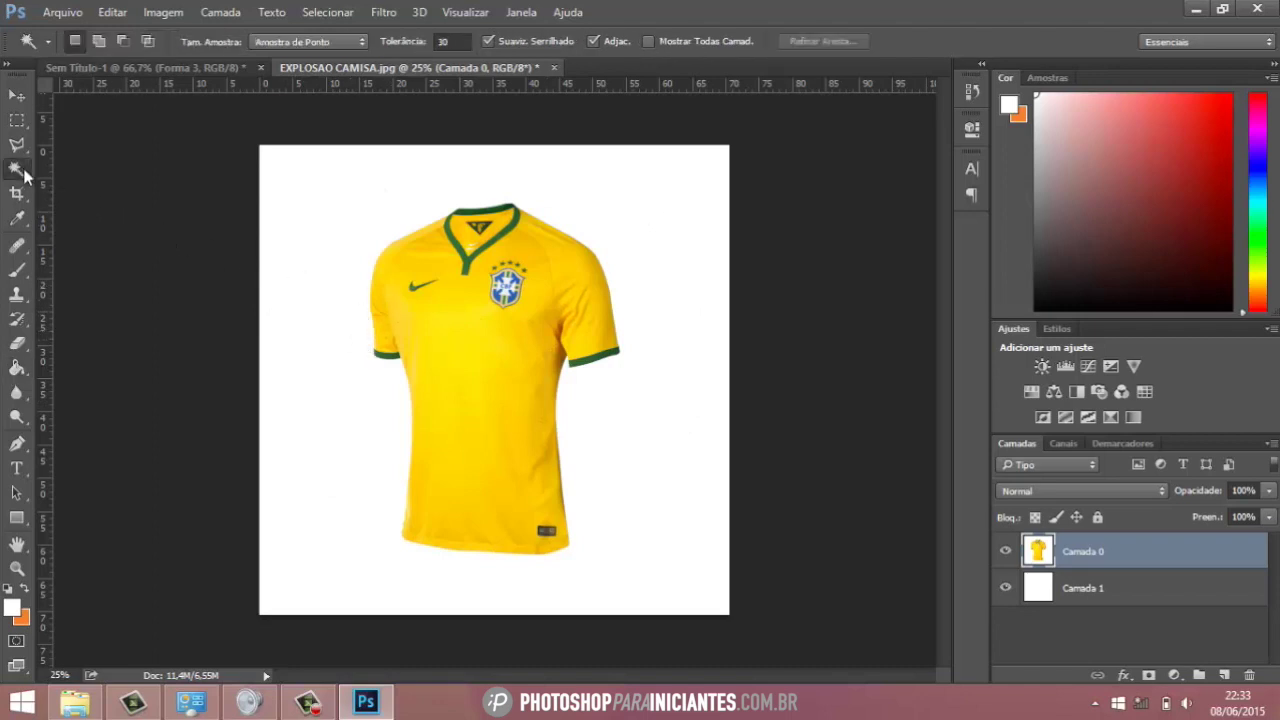
pyautogui.click(306, 232)
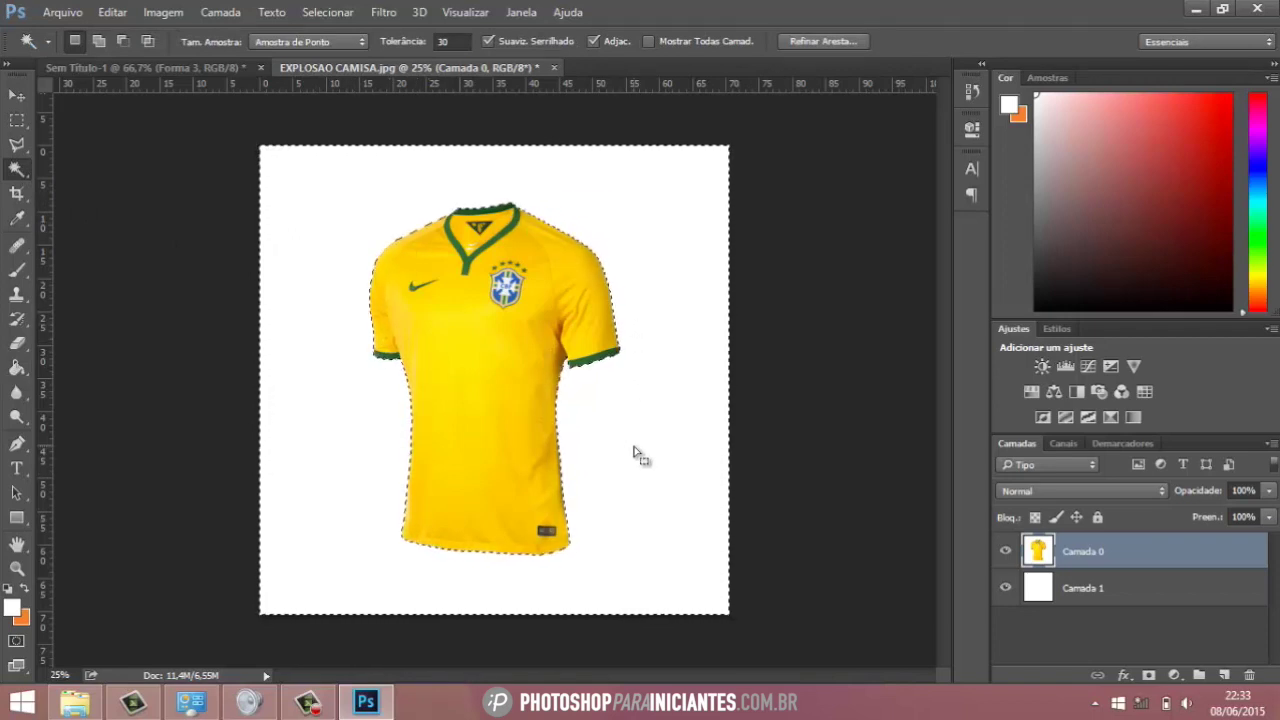
pyautogui.press('Delete')
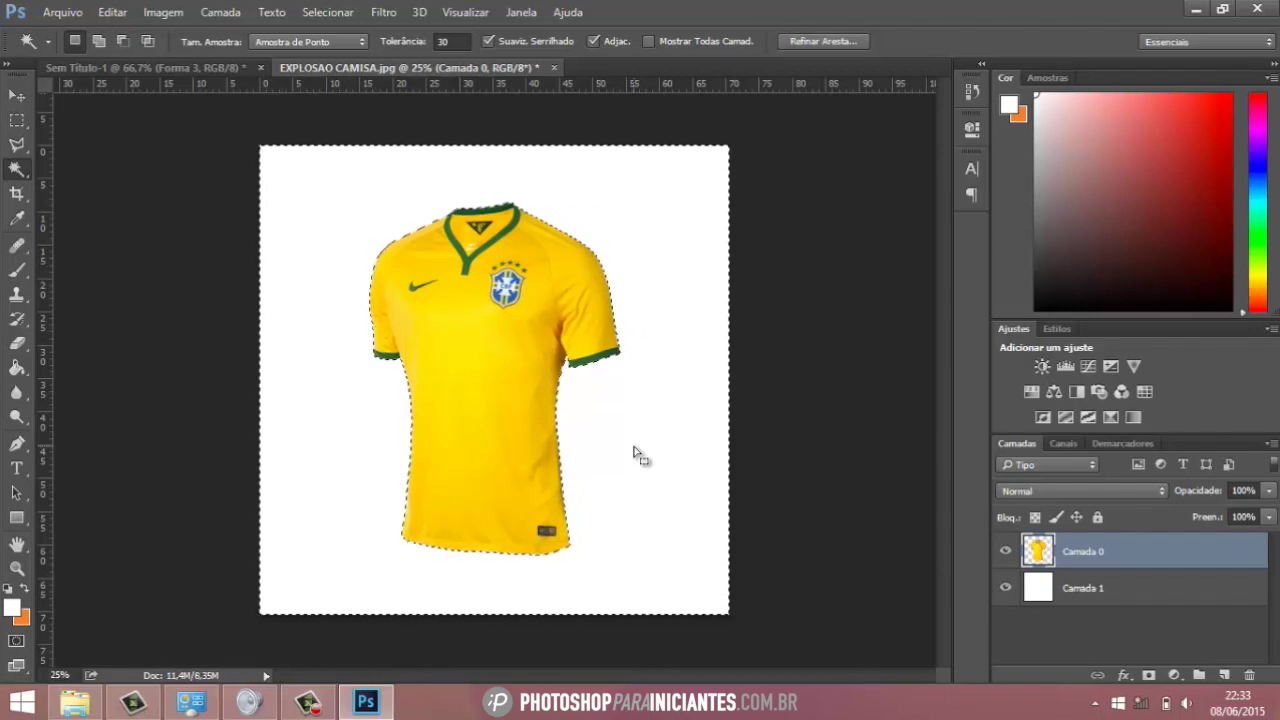
pyautogui.hotkey('ctrl', 'd')
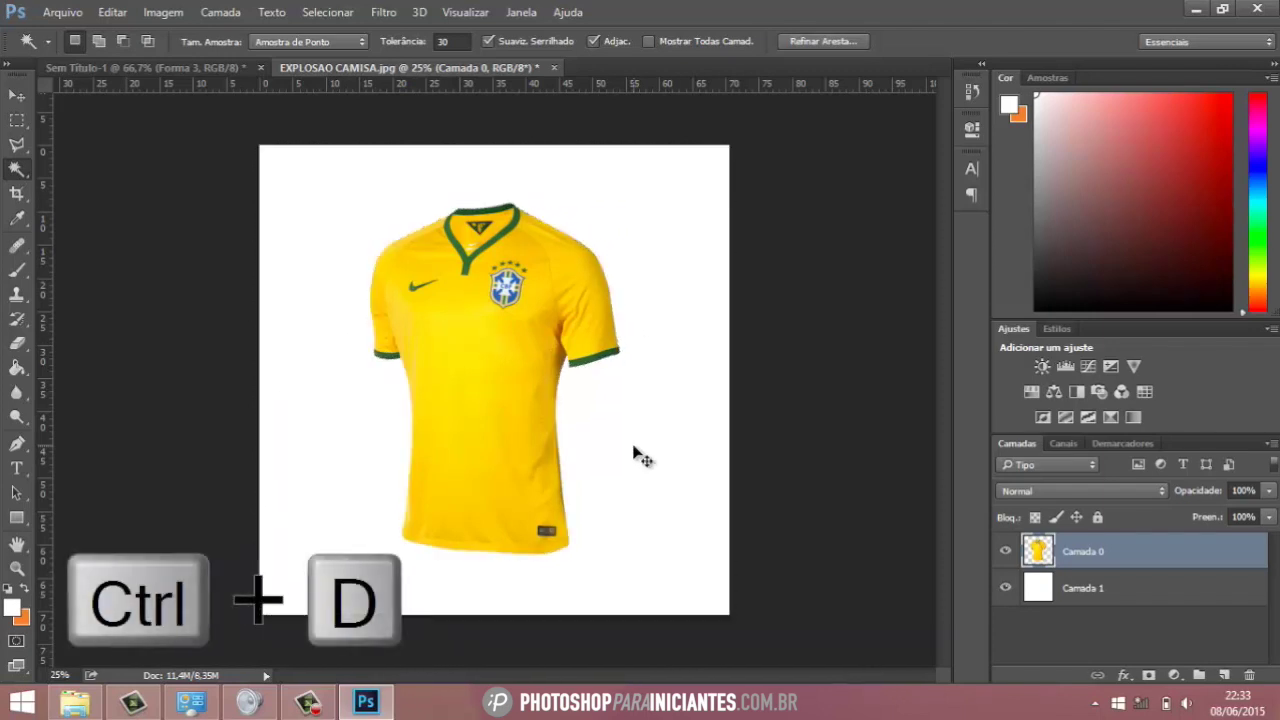
# Duplicate the Camada 0 shirt layer, then open the Liquify (Dissolver) filter on the original Camada 0.
pyautogui.hotkey('ctrl', 'j')
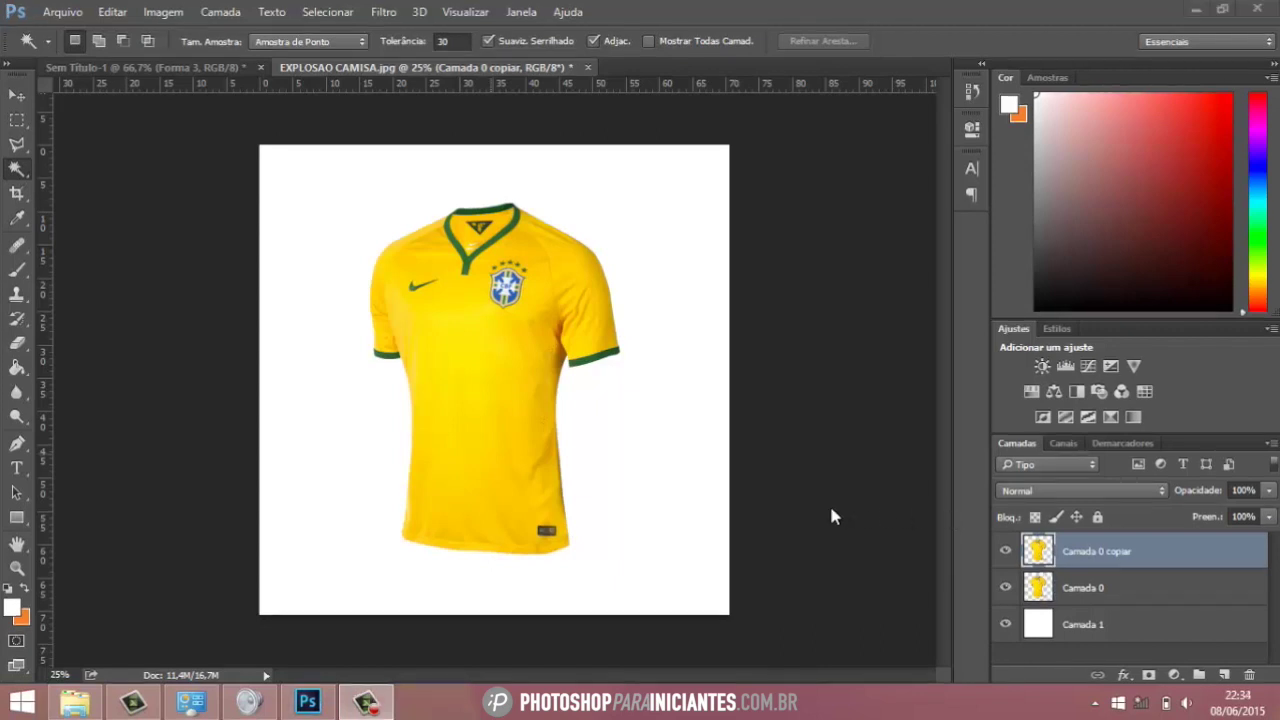
pyautogui.click(1030, 595)
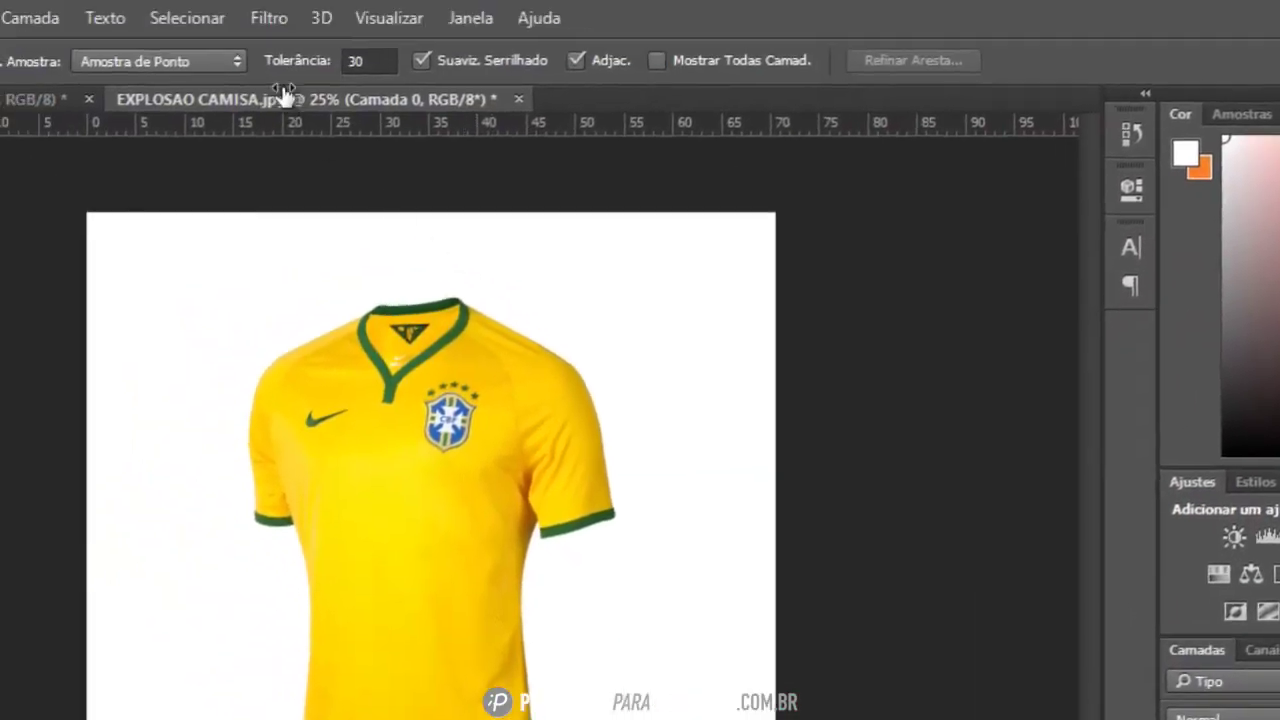
pyautogui.click(267, 19)
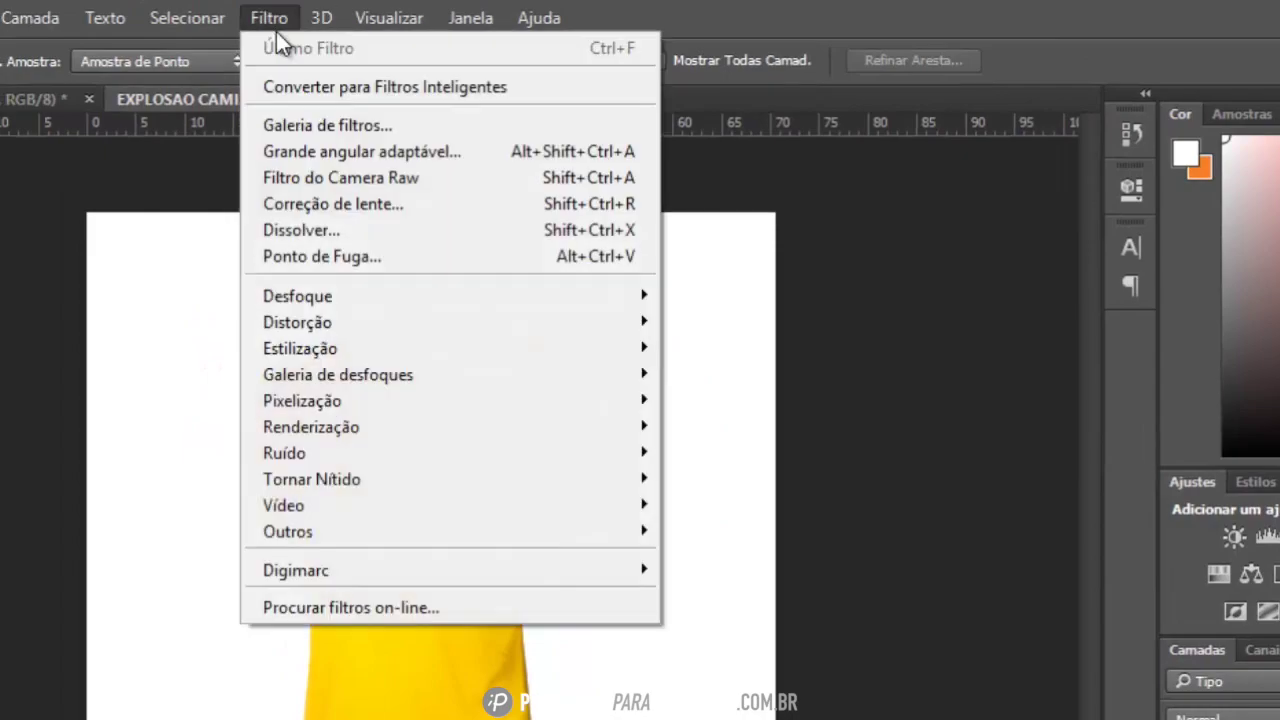
pyautogui.click(384, 228)
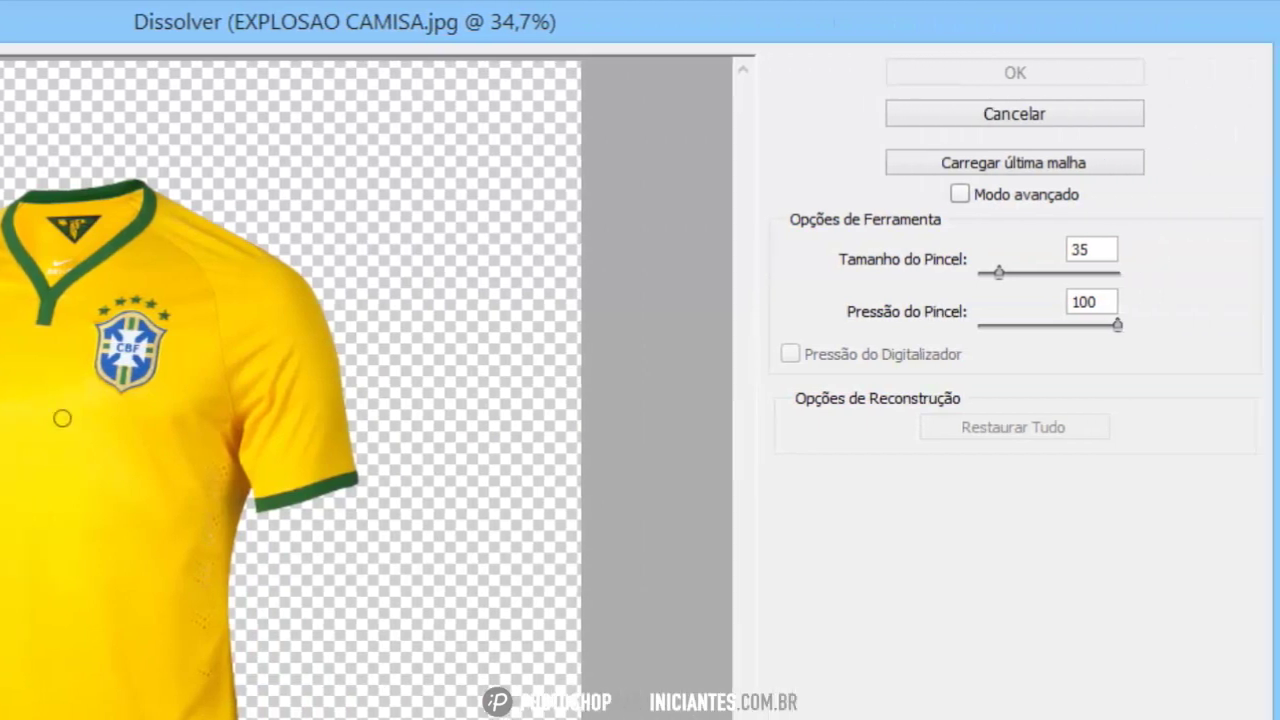
# Stretch the shirt's right side, collar and lower hem outward in Liquify with a 664 brush size, and apply the distortion.
pyautogui.moveTo(1000, 273)
pyautogui.mouseDown()
pyautogui.moveTo(1037, 272)
pyautogui.moveTo(997, 270)
pyautogui.mouseUp()
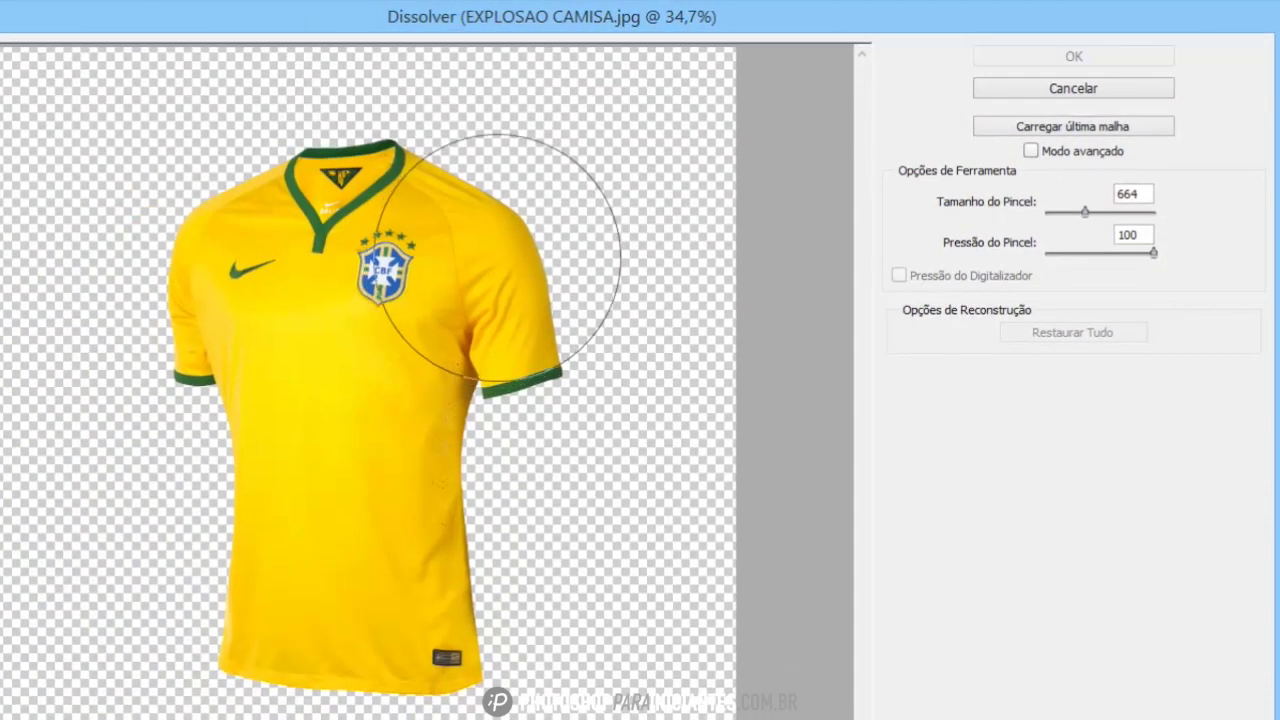
pyautogui.moveTo(514, 251)
pyautogui.mouseDown()
pyautogui.moveTo(638, 208)
pyautogui.moveTo(495, 211)
pyautogui.moveTo(567, 134)
pyautogui.moveTo(466, 212)
pyautogui.moveTo(475, 124)
pyautogui.moveTo(421, 192)
pyautogui.moveTo(403, 197)
pyautogui.moveTo(425, 135)
pyautogui.moveTo(361, 201)
pyautogui.moveTo(348, 118)
pyautogui.moveTo(313, 221)
pyautogui.moveTo(290, 212)
pyautogui.moveTo(269, 141)
pyautogui.moveTo(328, 96)
pyautogui.moveTo(329, 117)
pyautogui.moveTo(340, 60)
pyautogui.moveTo(389, 115)
pyautogui.moveTo(436, 97)
pyautogui.moveTo(477, 146)
pyautogui.moveTo(507, 124)
pyautogui.moveTo(531, 178)
pyautogui.moveTo(593, 152)
pyautogui.moveTo(540, 149)
pyautogui.moveTo(554, 108)
pyautogui.moveTo(579, 192)
pyautogui.moveTo(644, 181)
pyautogui.moveTo(557, 268)
pyautogui.moveTo(626, 274)
pyautogui.moveTo(577, 321)
pyautogui.moveTo(641, 327)
pyautogui.moveTo(638, 342)
pyautogui.moveTo(596, 366)
pyautogui.moveTo(693, 363)
pyautogui.moveTo(600, 340)
pyautogui.moveTo(605, 307)
pyautogui.moveTo(635, 294)
pyautogui.moveTo(466, 343)
pyautogui.moveTo(436, 368)
pyautogui.moveTo(557, 385)
pyautogui.moveTo(548, 342)
pyautogui.moveTo(630, 389)
pyautogui.moveTo(609, 254)
pyautogui.moveTo(653, 232)
pyautogui.moveTo(567, 282)
pyautogui.moveTo(579, 308)
pyautogui.moveTo(597, 310)
pyautogui.moveTo(494, 472)
pyautogui.moveTo(689, 527)
pyautogui.moveTo(559, 534)
pyautogui.moveTo(725, 597)
pyautogui.moveTo(568, 586)
pyautogui.moveTo(529, 557)
pyautogui.moveTo(680, 614)
pyautogui.moveTo(491, 586)
pyautogui.moveTo(625, 697)
pyautogui.moveTo(632, 645)
pyautogui.moveTo(610, 545)
pyautogui.moveTo(620, 610)
pyautogui.moveTo(428, 719)
pyautogui.mouseUp()
pyautogui.moveTo(362, 661); pyautogui.dragTo(325, 719)
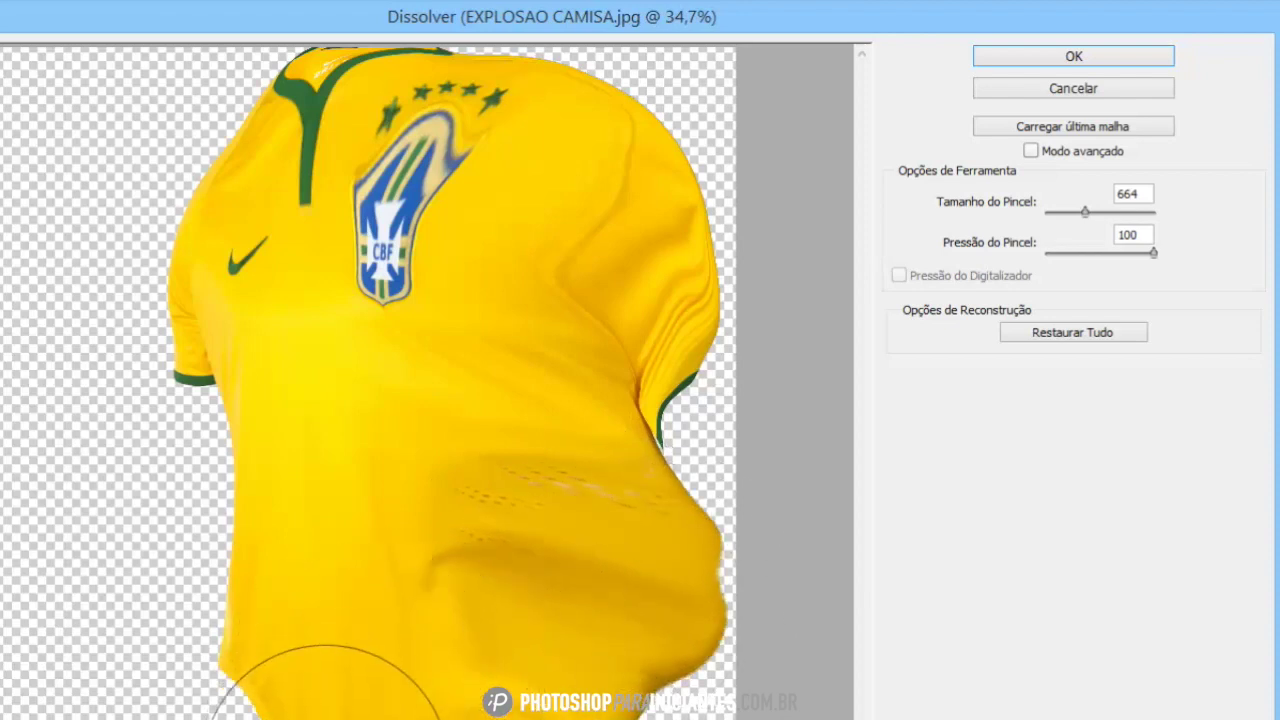
pyautogui.moveTo(308, 671); pyautogui.dragTo(243, 717)
pyautogui.moveTo(497, 703)
pyautogui.mouseDown()
pyautogui.moveTo(542, 569)
pyautogui.moveTo(588, 568)
pyautogui.moveTo(621, 598)
pyautogui.moveTo(594, 503)
pyautogui.moveTo(617, 483)
pyautogui.moveTo(657, 483)
pyautogui.moveTo(622, 388)
pyautogui.moveTo(692, 397)
pyautogui.moveTo(572, 321)
pyautogui.moveTo(530, 360)
pyautogui.moveTo(417, 221)
pyautogui.moveTo(436, 236)
pyautogui.moveTo(460, 178)
pyautogui.moveTo(480, 178)
pyautogui.moveTo(441, 140)
pyautogui.moveTo(411, 170)
pyautogui.mouseUp()
pyautogui.hotkey('ctrl', 'z')
pyautogui.moveTo(800, 150); pyautogui.dragTo(640, 150)
pyautogui.click(1071, 60)
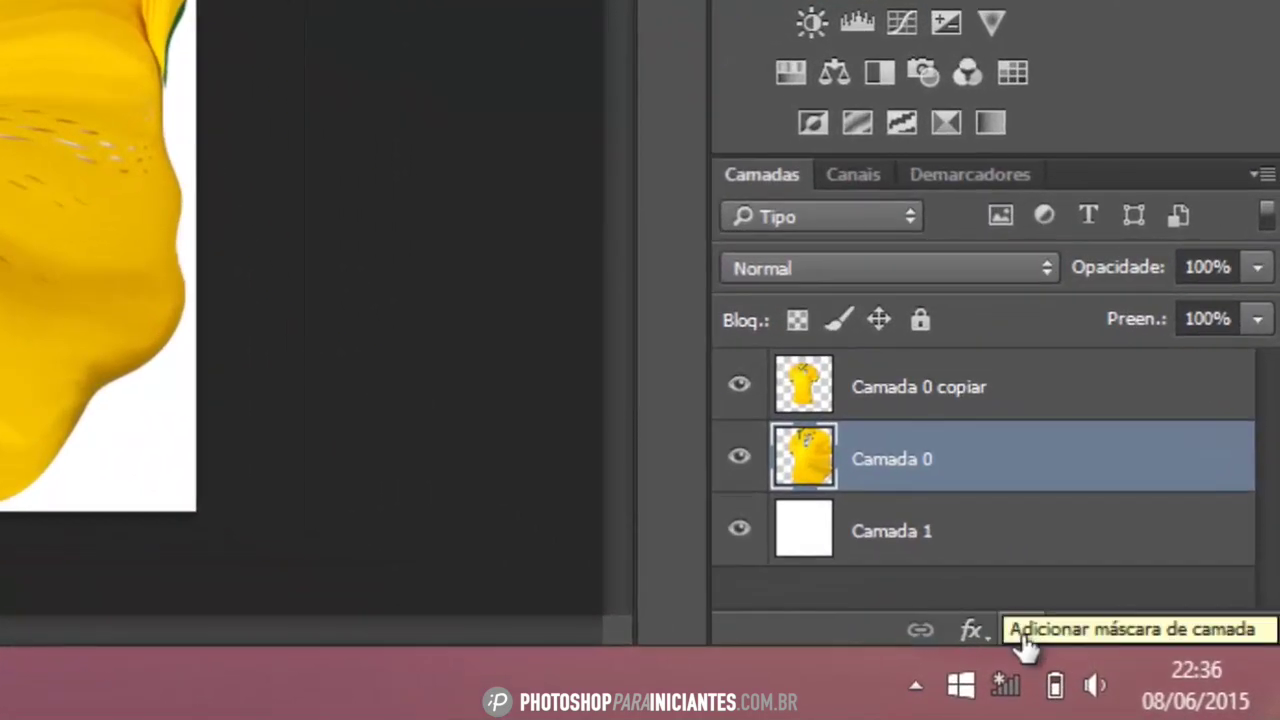
# Add a layer mask to the distorted Camada 0 and fill it with black using the Paint Bucket.
pyautogui.click(1022, 636)
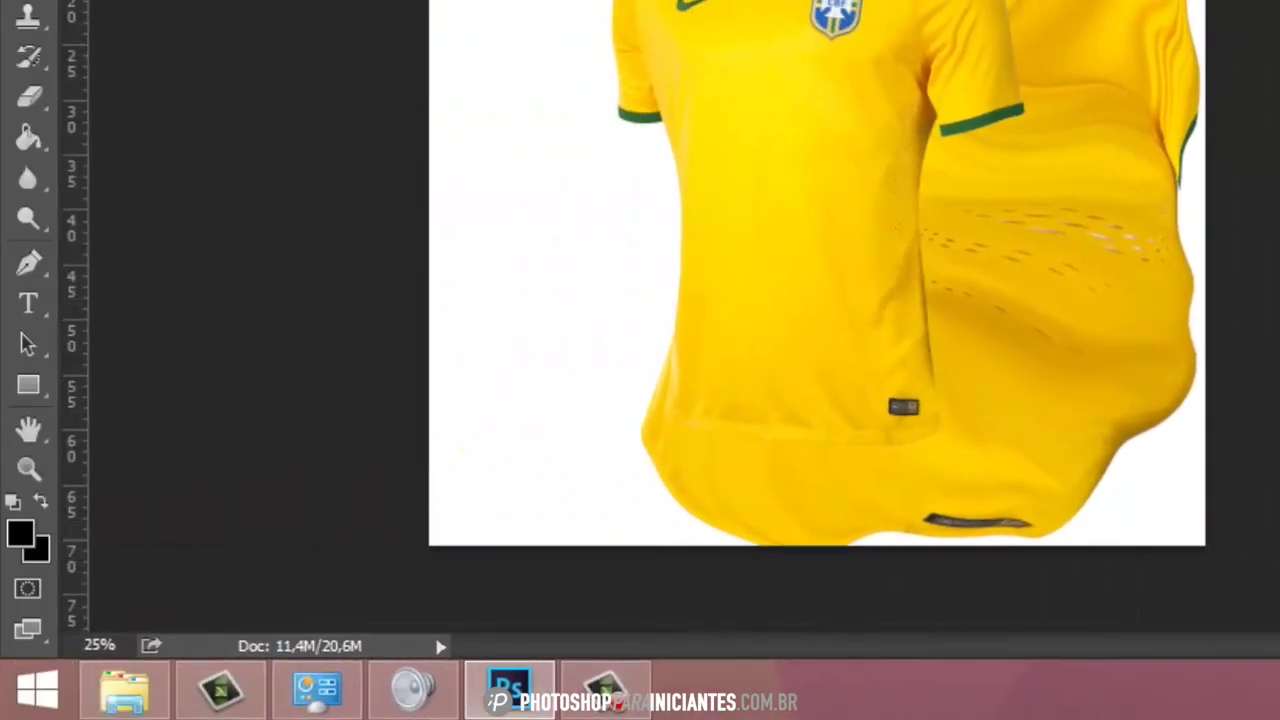
pyautogui.click(30, 142)
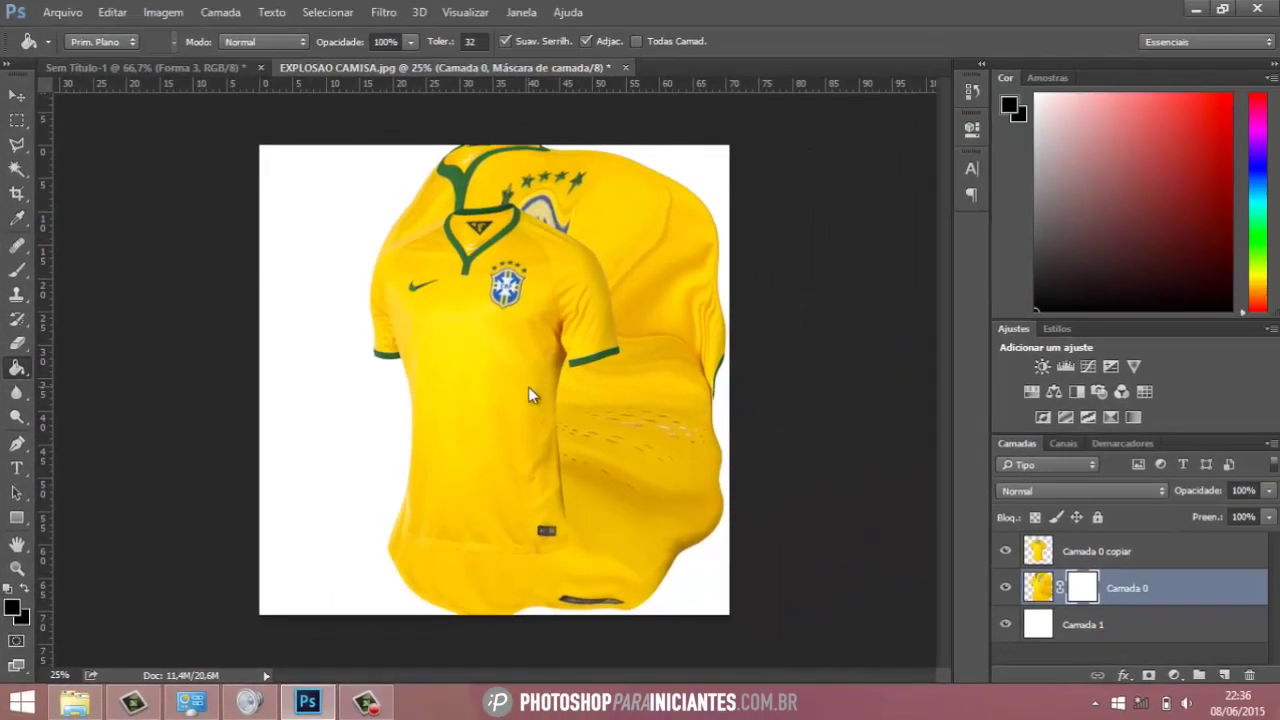
pyautogui.click(529, 389)
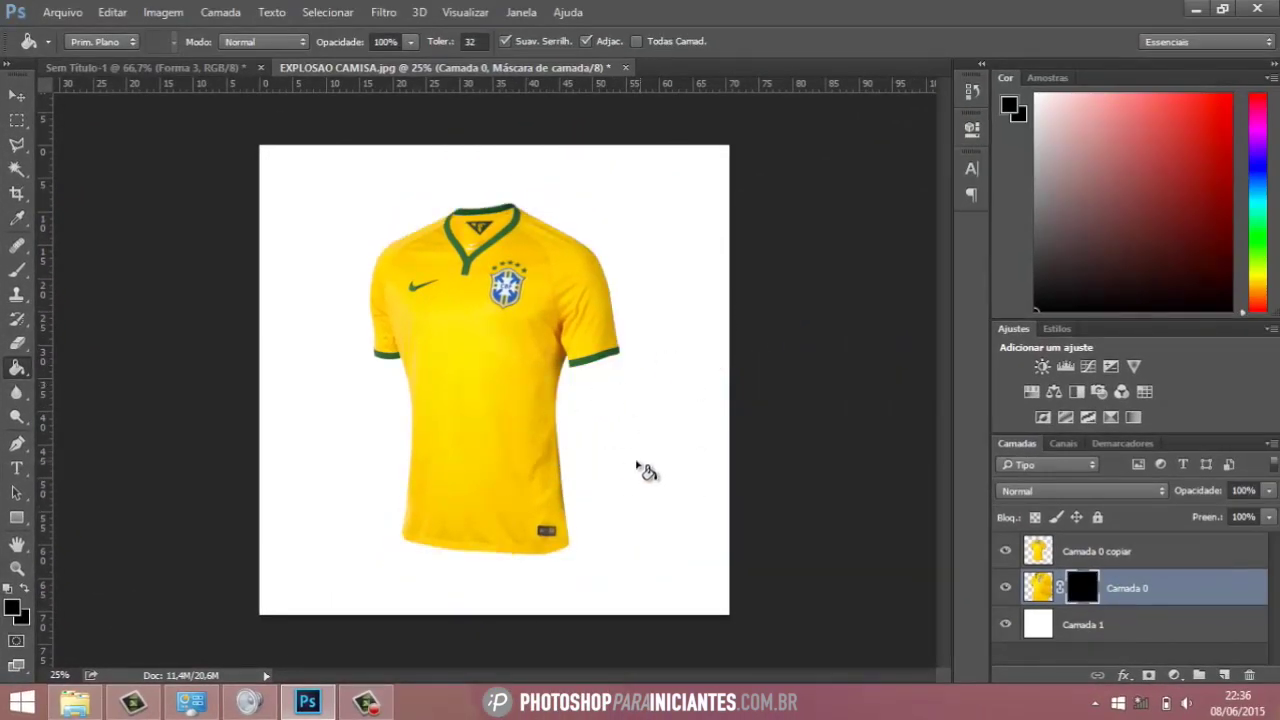
# Choose the Brush tool with white (ffffff) as the foreground colour and check its custom 728 px triangle tip against the source drawing.
pyautogui.click(17, 271)
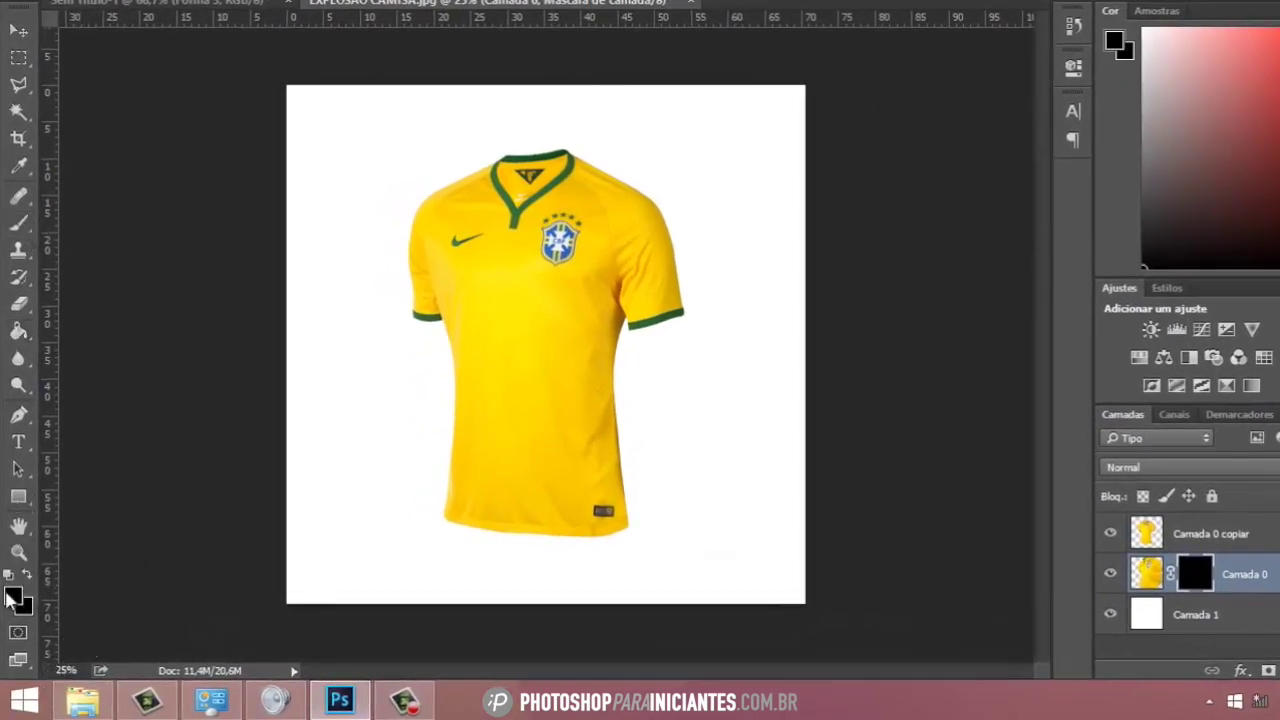
pyautogui.click(12, 597)
pyautogui.moveTo(826, 137); pyautogui.dragTo(803, 97)
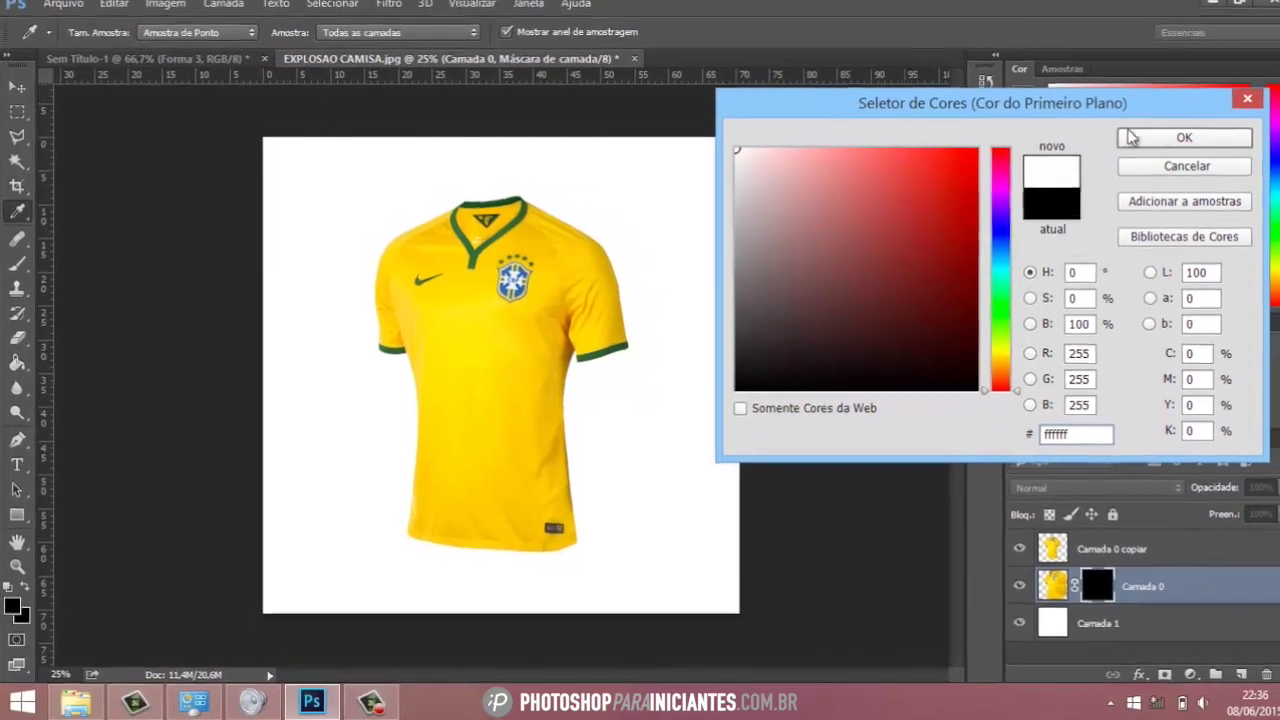
pyautogui.click(1188, 135)
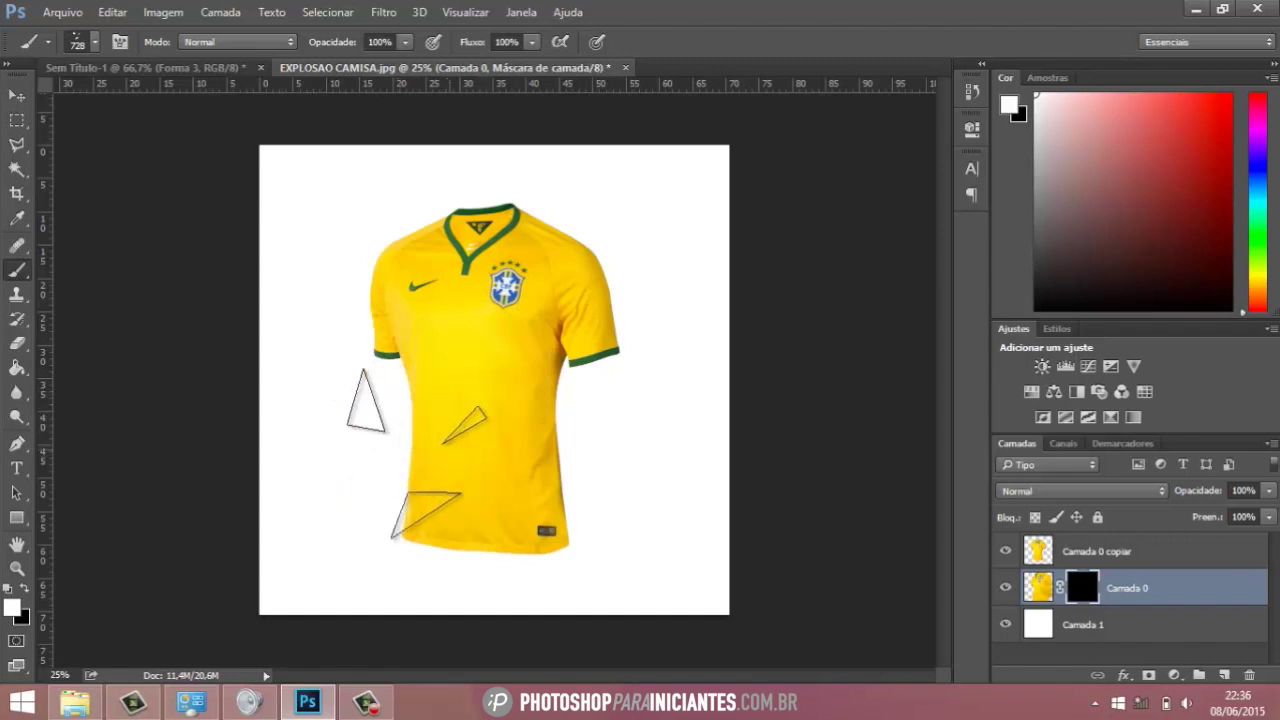
pyautogui.click(95, 44)
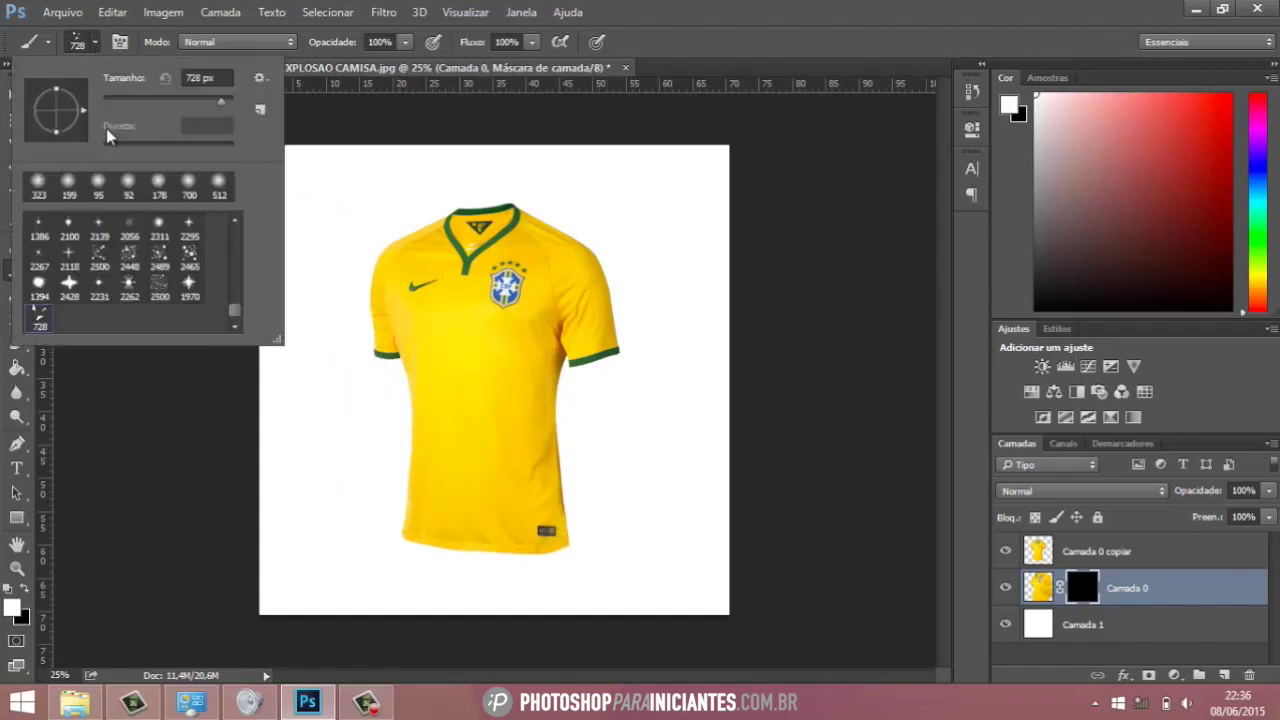
pyautogui.click(97, 44)
pyautogui.click(130, 68)
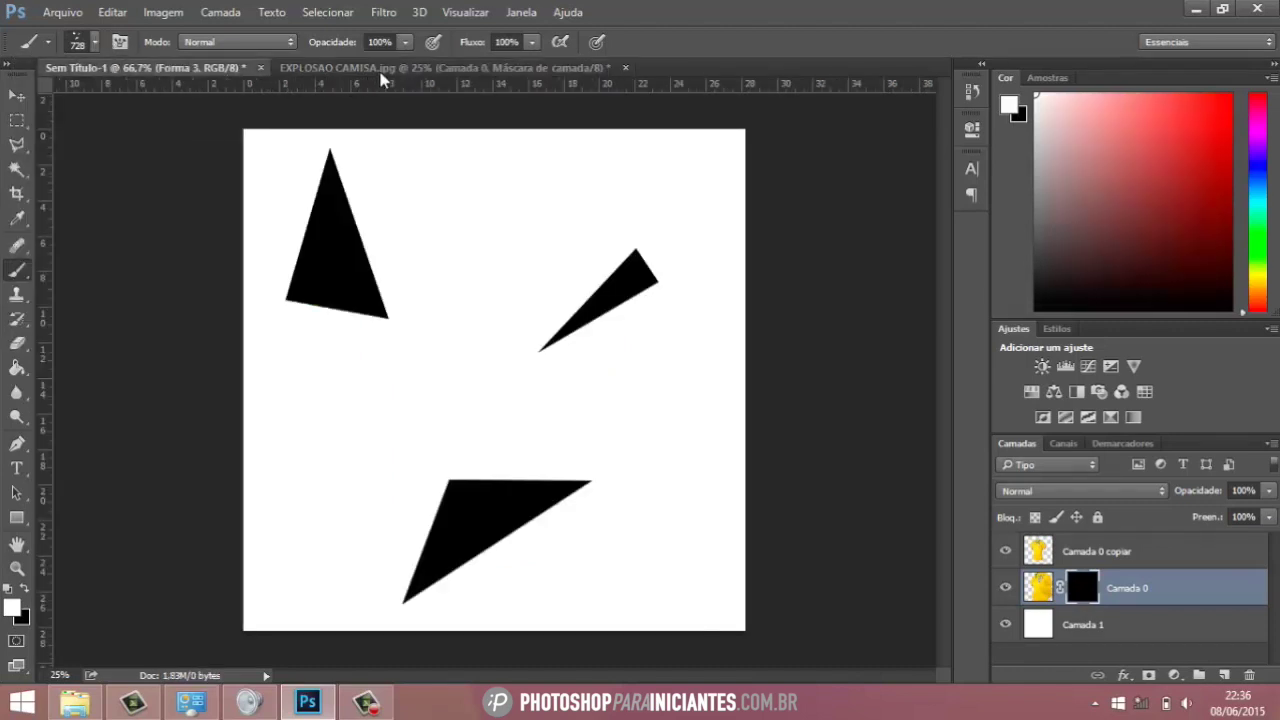
pyautogui.click(386, 69)
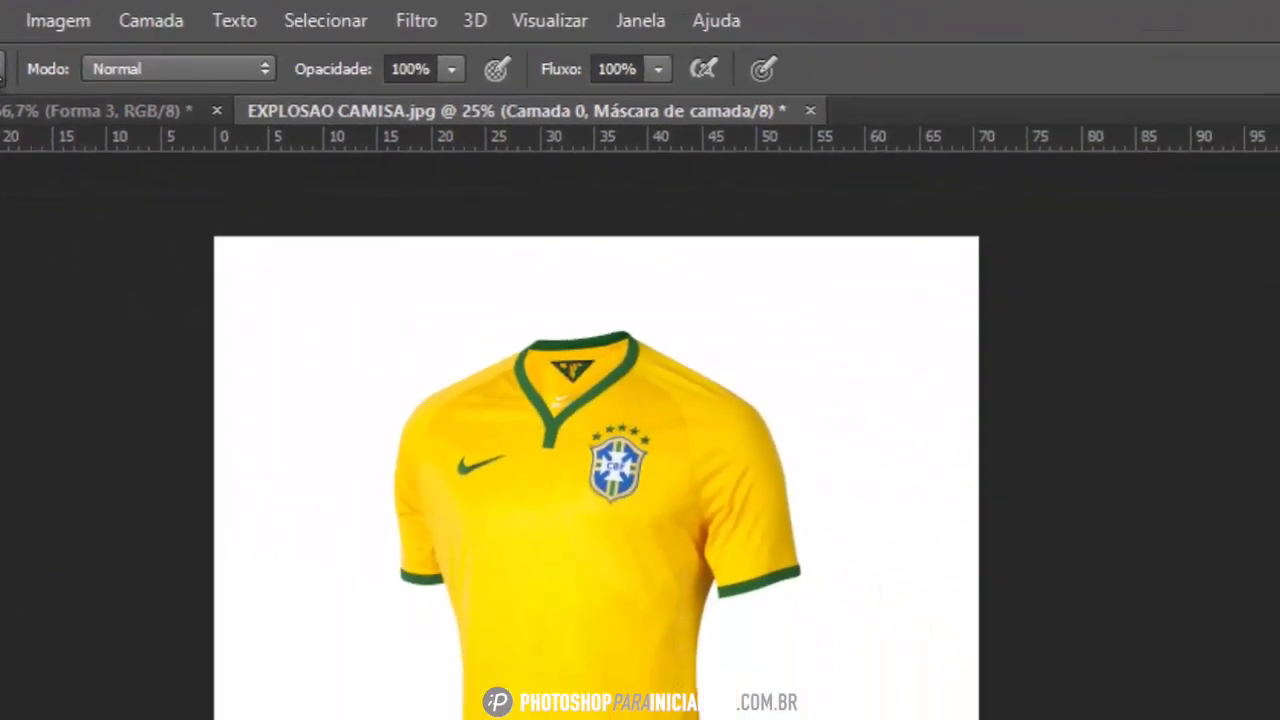
# Set the brush spacing to 40% and enable Shape Dynamics with 60% size, 49% angle and 40% roundness jitter.
pyautogui.click(222, 104)
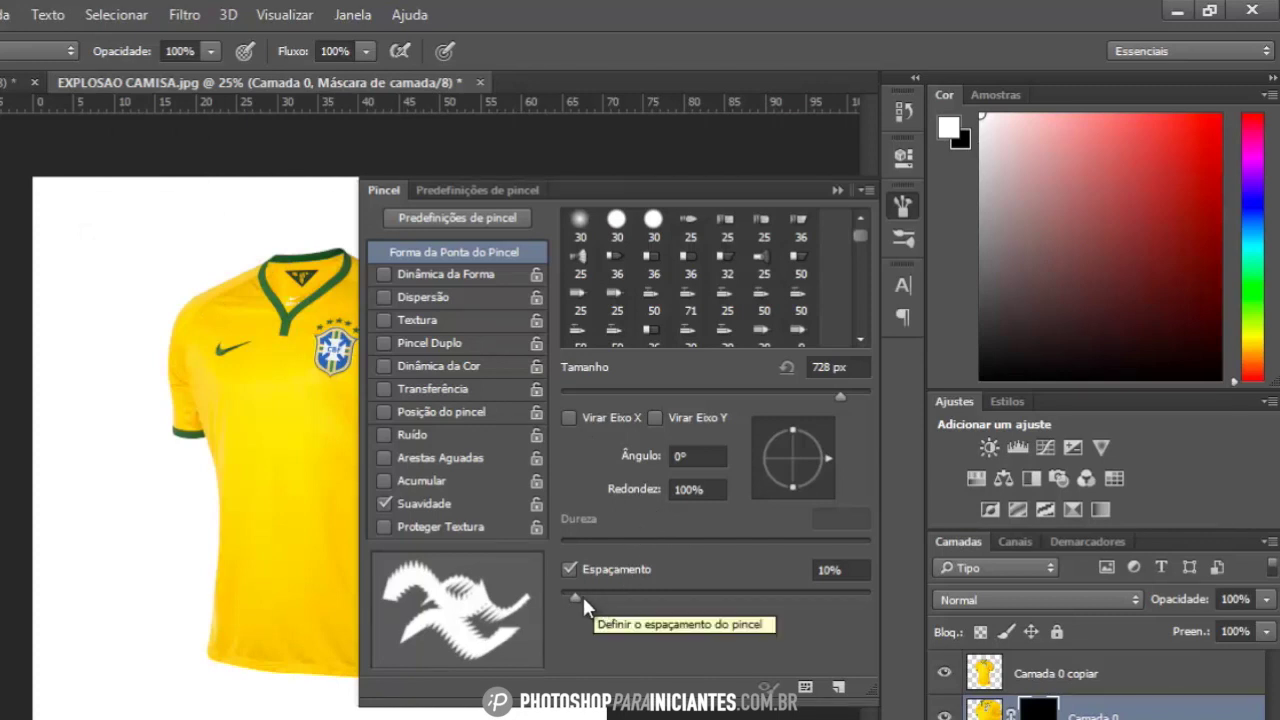
pyautogui.moveTo(577, 594); pyautogui.dragTo(621, 598)
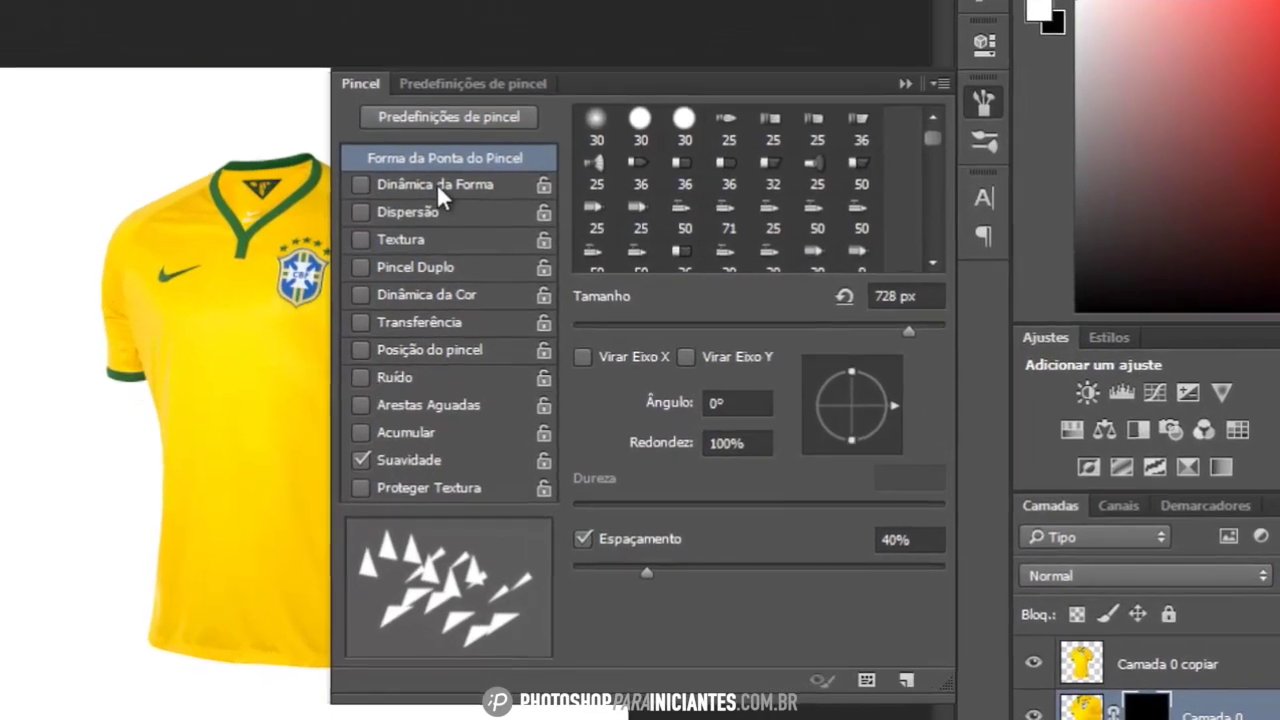
pyautogui.click(447, 274)
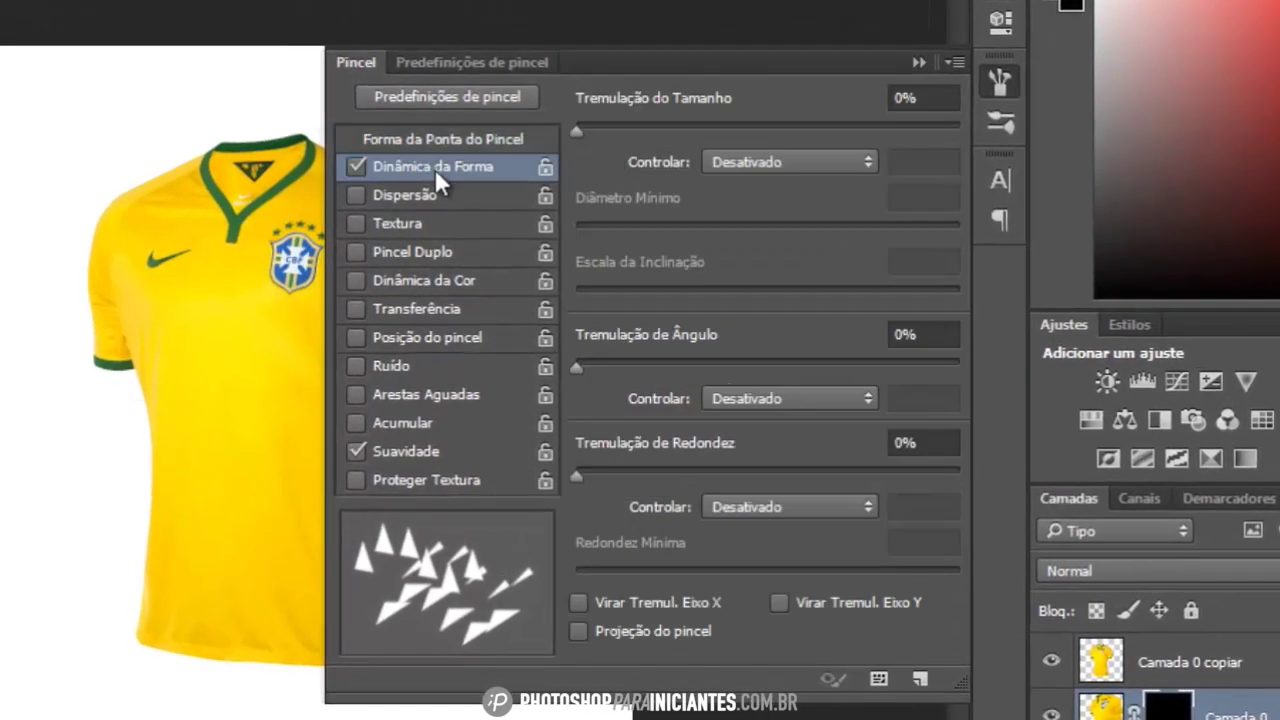
pyautogui.moveTo(570, 128); pyautogui.dragTo(805, 149)
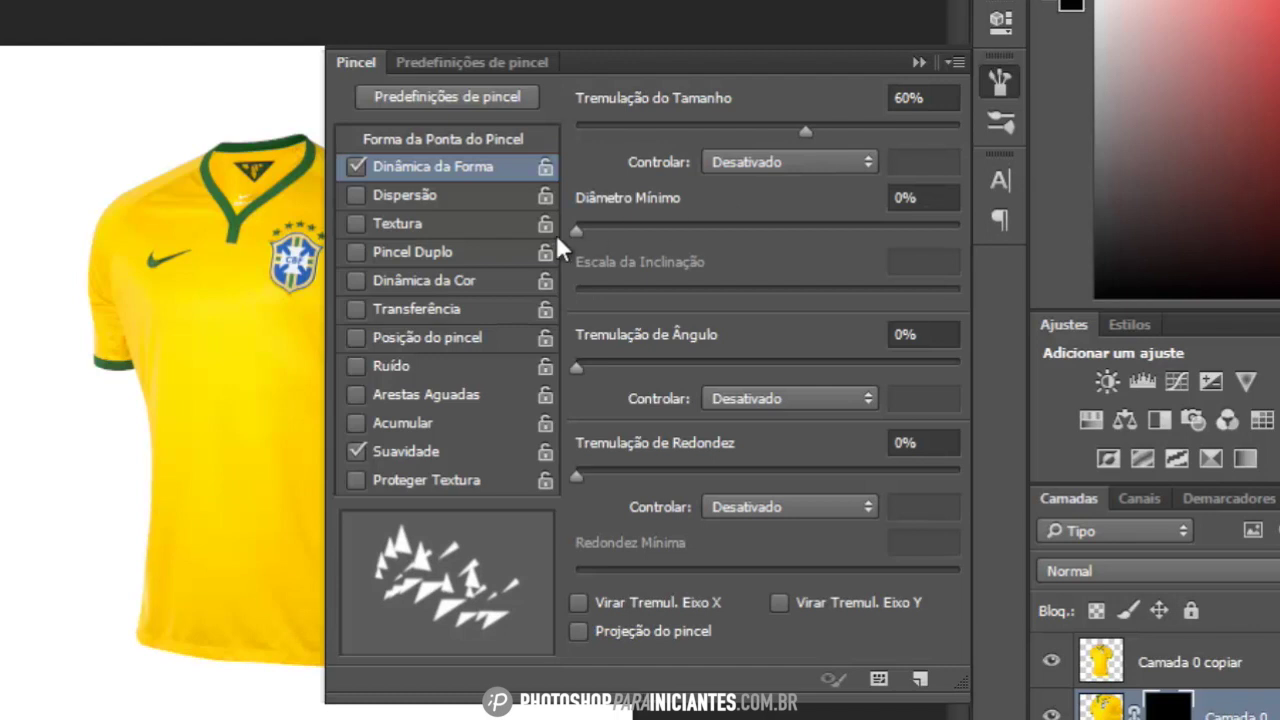
pyautogui.moveTo(576, 367)
pyautogui.mouseDown()
pyautogui.moveTo(792, 344)
pyautogui.moveTo(748, 354)
pyautogui.moveTo(765, 346)
pyautogui.mouseUp()
pyautogui.moveTo(577, 475); pyautogui.dragTo(728, 451)
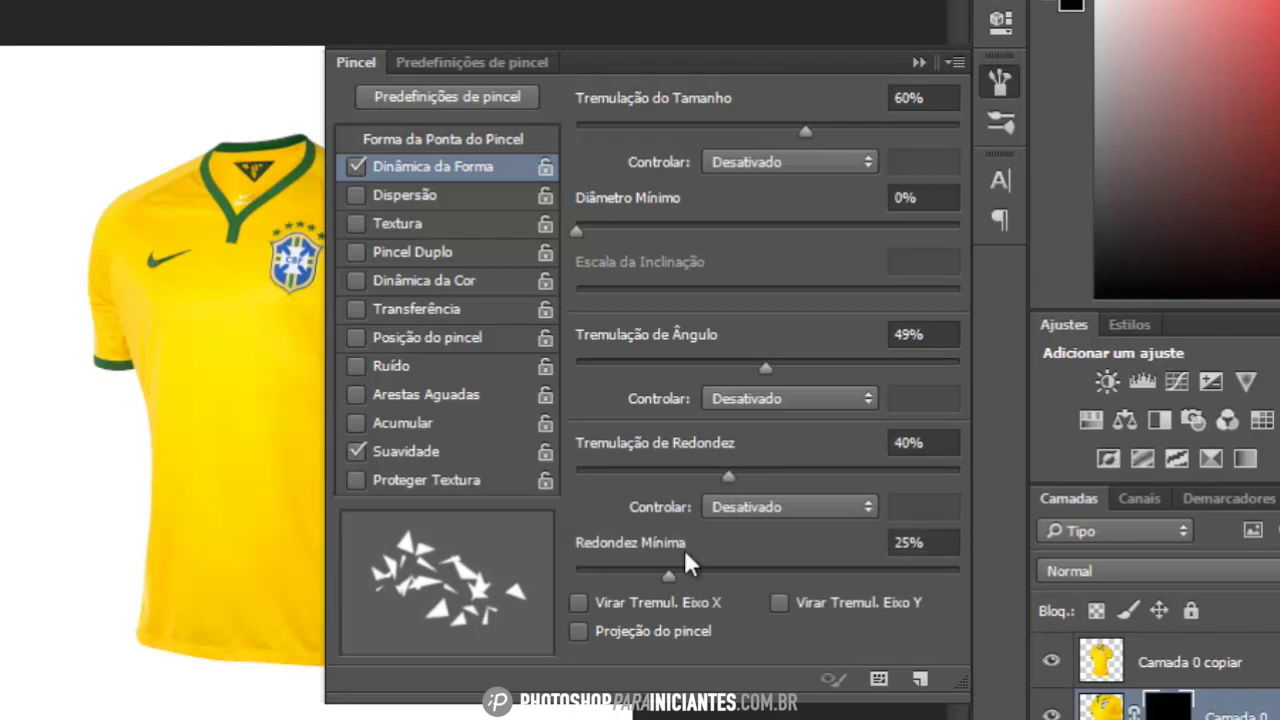
# Enable brush Scattering at 204% and Transfer with 67% opacity jitter and 55% flow jitter, and close the brush settings.
pyautogui.click(432, 194)
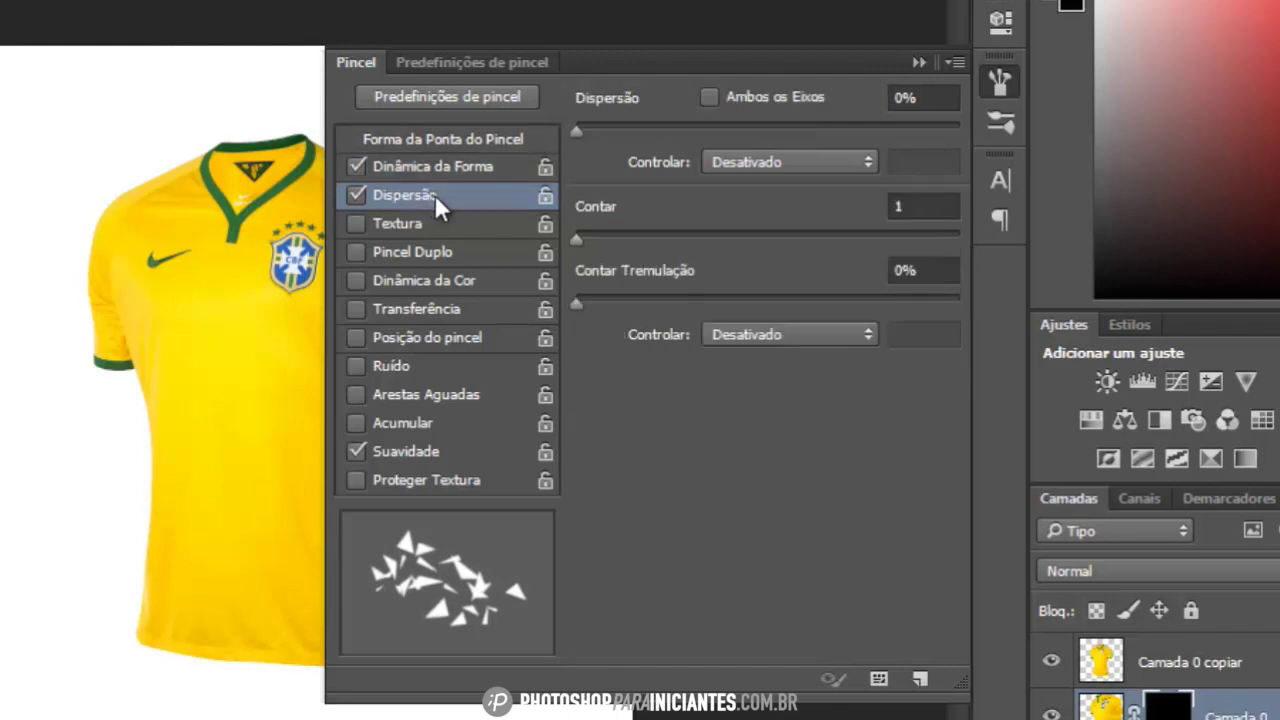
pyautogui.moveTo(576, 131); pyautogui.dragTo(655, 190)
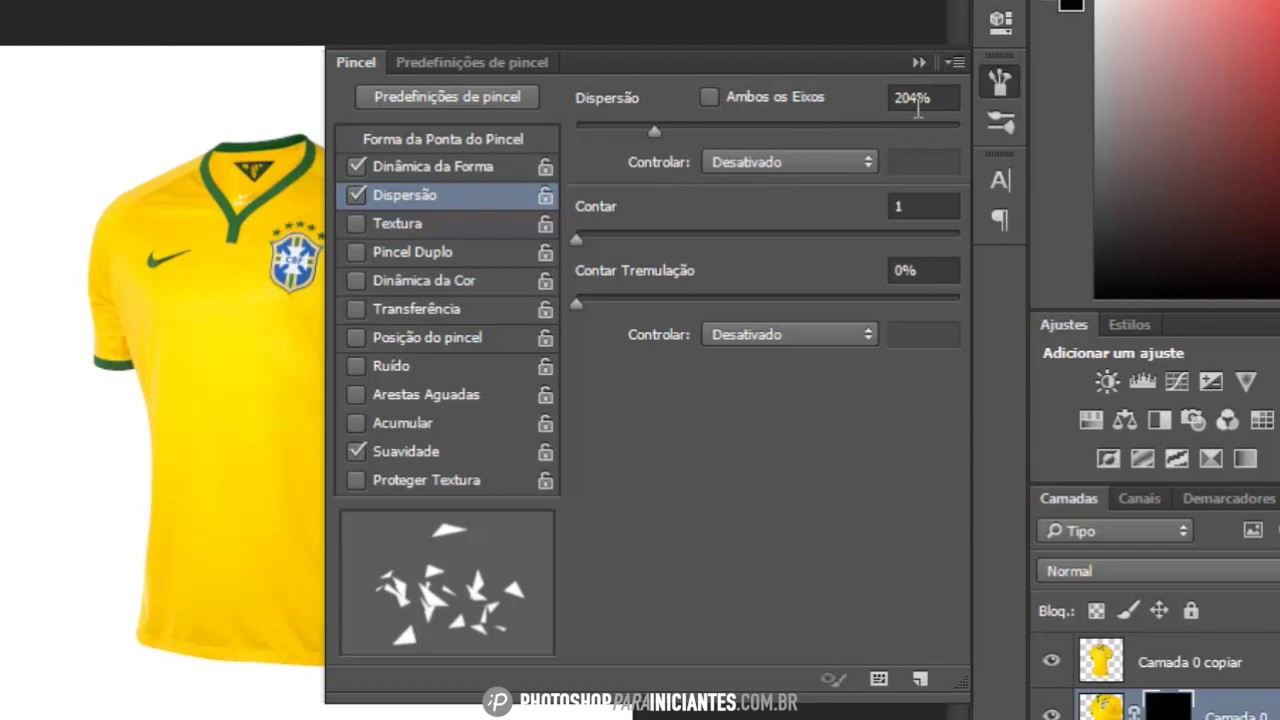
pyautogui.click(415, 305)
pyautogui.moveTo(576, 131); pyautogui.dragTo(831, 133)
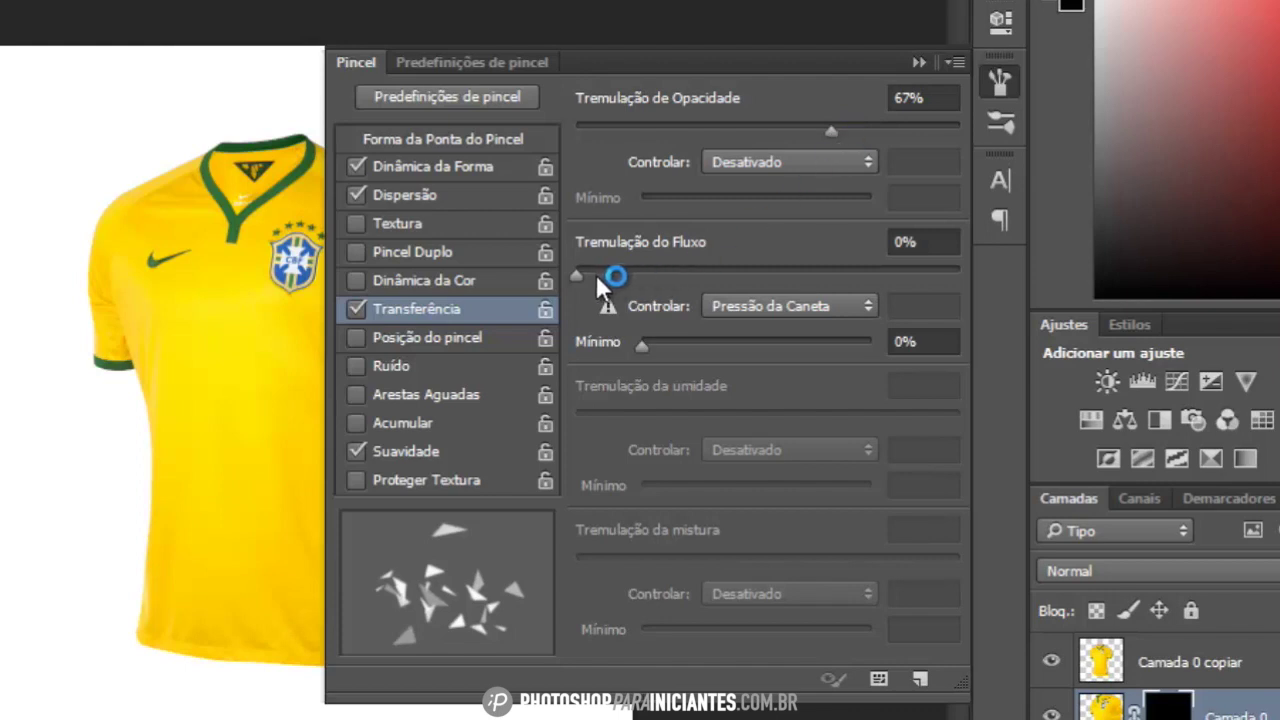
pyautogui.moveTo(584, 274); pyautogui.dragTo(784, 263)
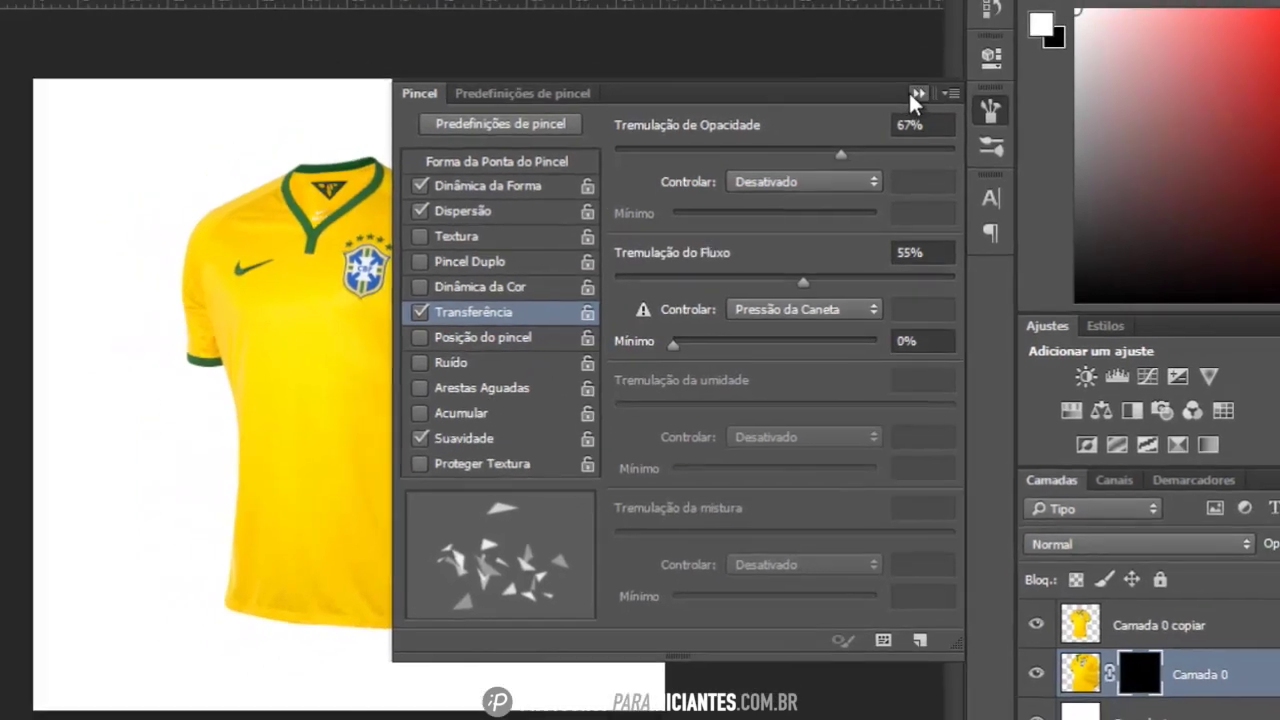
pyautogui.click(918, 62)
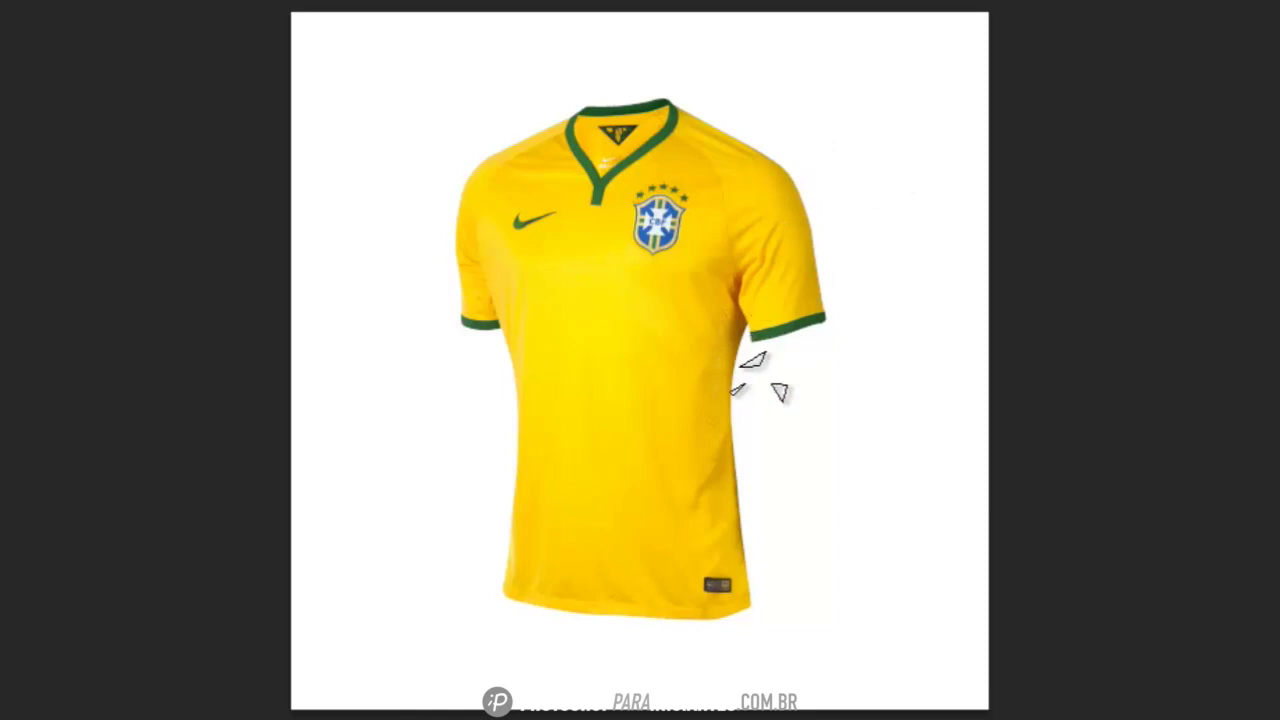
# Paint triangular fragments around the shirt's right side on Camada 0's mask, adding smaller ones near its edge with a 187 px tip.
pyautogui.moveTo(757, 380)
pyautogui.mouseDown()
pyautogui.moveTo(760, 535)
pyautogui.moveTo(882, 465)
pyautogui.moveTo(643, 614)
pyautogui.moveTo(757, 571)
pyautogui.moveTo(760, 392)
pyautogui.moveTo(857, 200)
pyautogui.moveTo(714, 86)
pyautogui.moveTo(843, 180)
pyautogui.mouseUp()
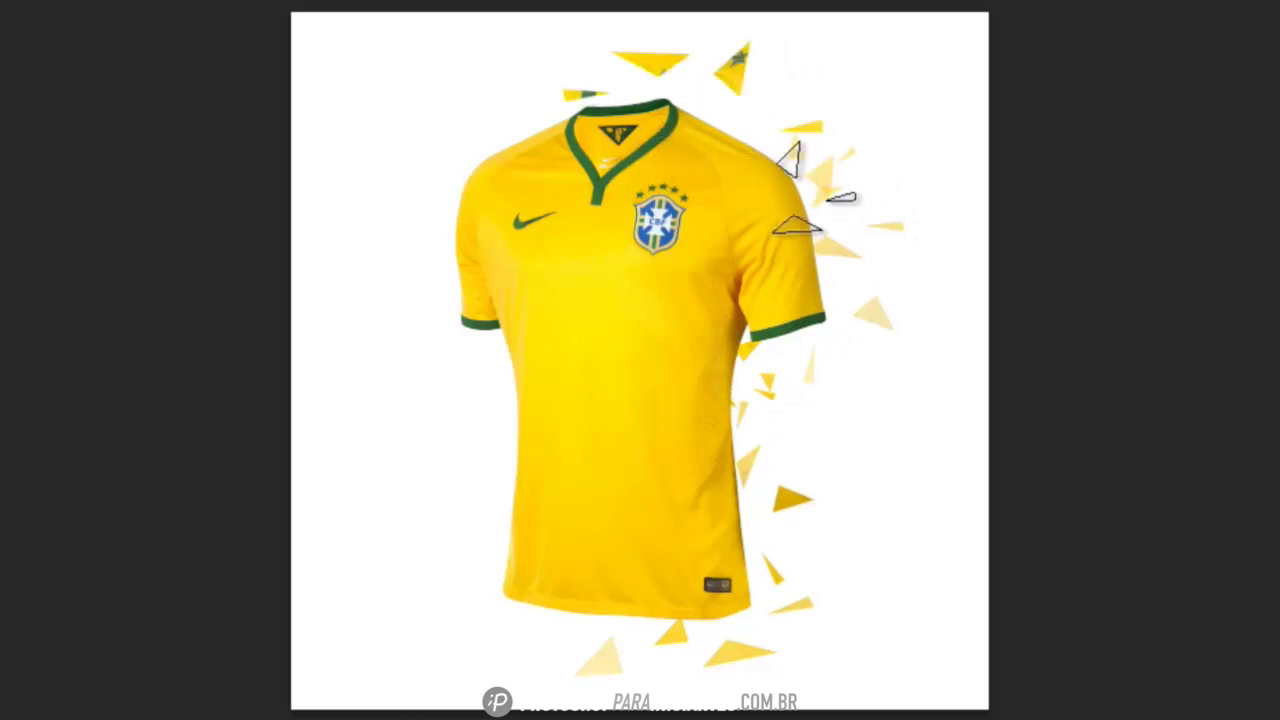
pyautogui.moveTo(1155, 372)
pyautogui.mouseDown()
pyautogui.moveTo(871, 43)
pyautogui.moveTo(871, 309)
pyautogui.moveTo(851, 486)
pyautogui.moveTo(860, 578)
pyautogui.moveTo(586, 571)
pyautogui.moveTo(828, 677)
pyautogui.moveTo(937, 680)
pyautogui.moveTo(800, 100)
pyautogui.mouseUp()
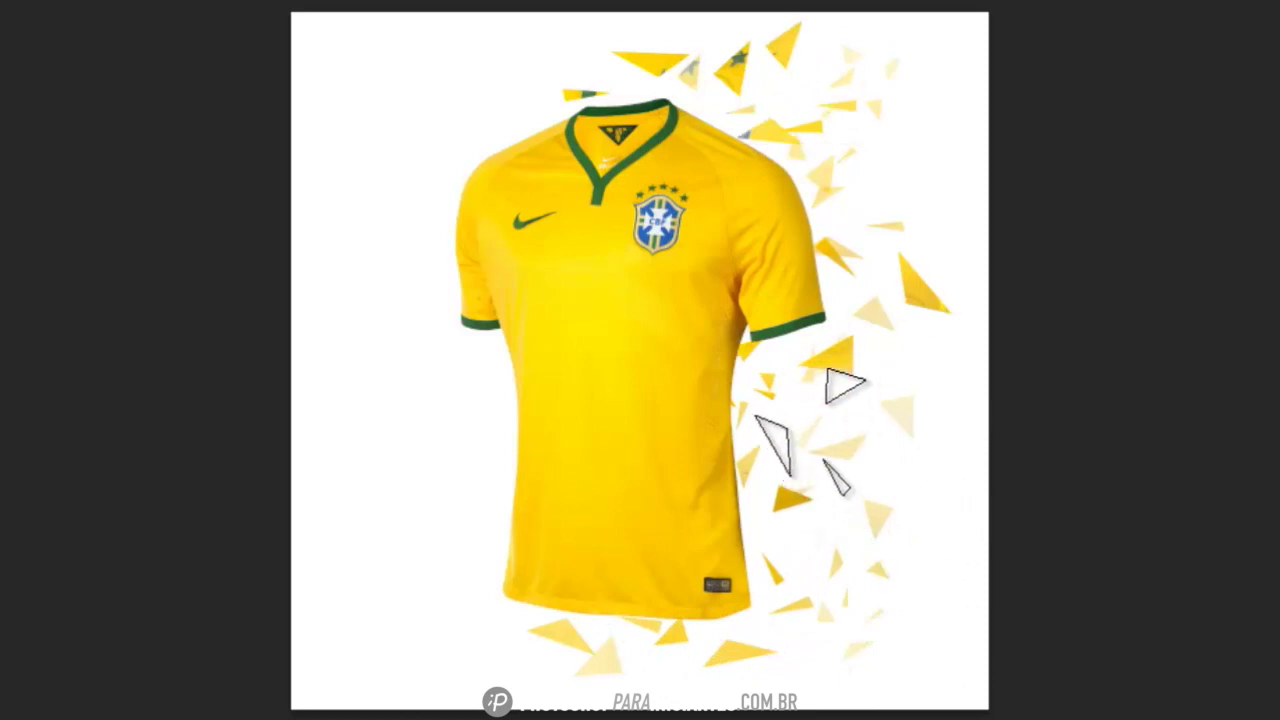
pyautogui.rightClick(830, 383)
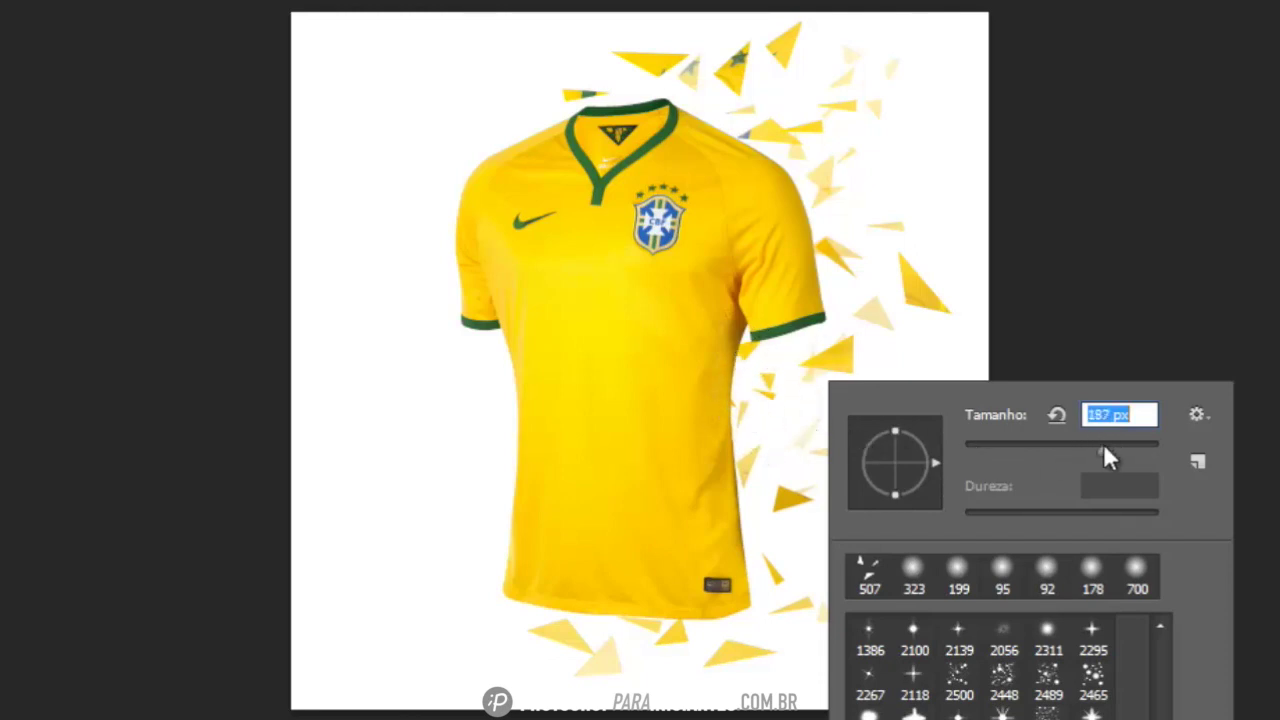
pyautogui.click(760, 435)
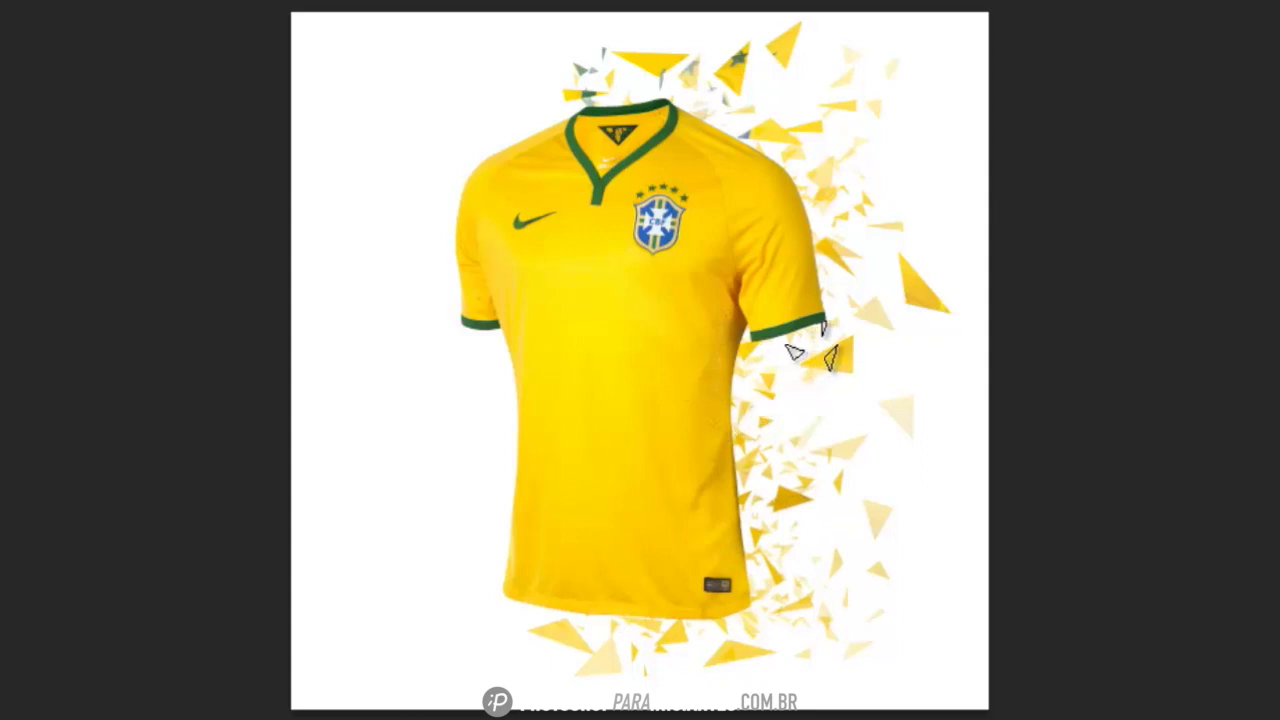
# Enlarge the triangle tip to at least 468 px and paint bigger fragments farther out from the shirt on Camada 0's mask.
pyautogui.rightClick(886, 372)
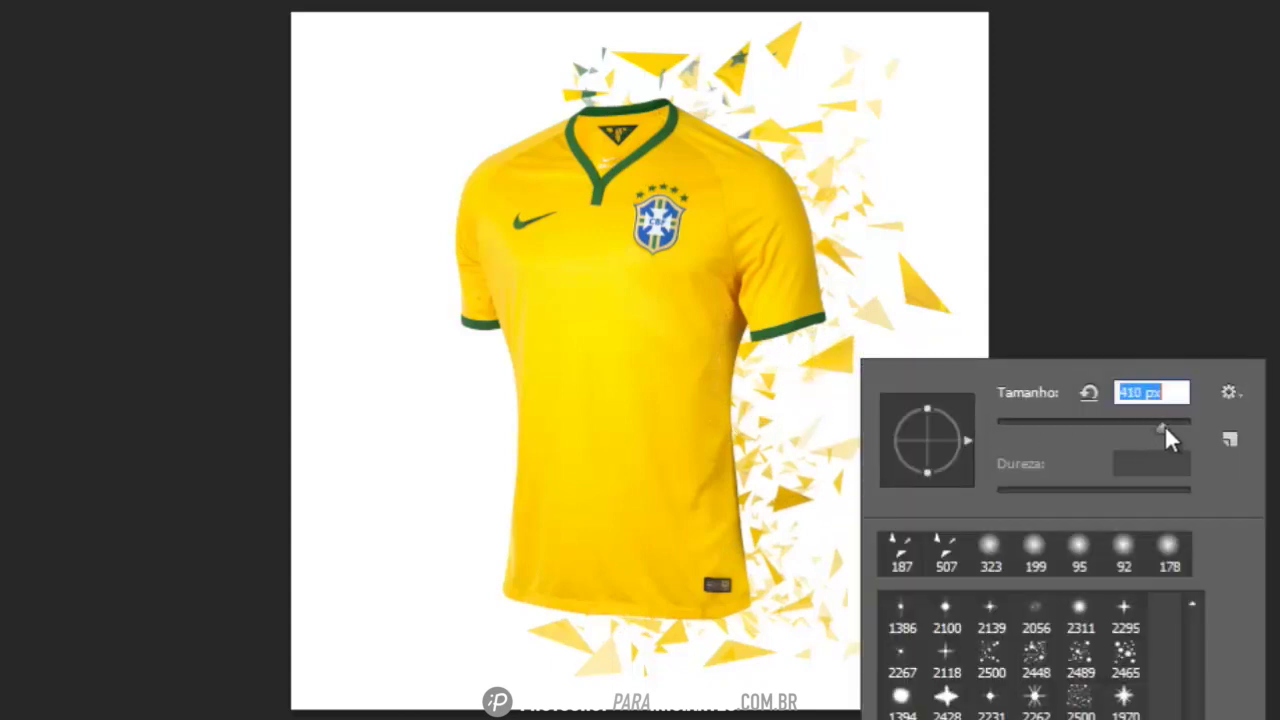
pyautogui.click(828, 480)
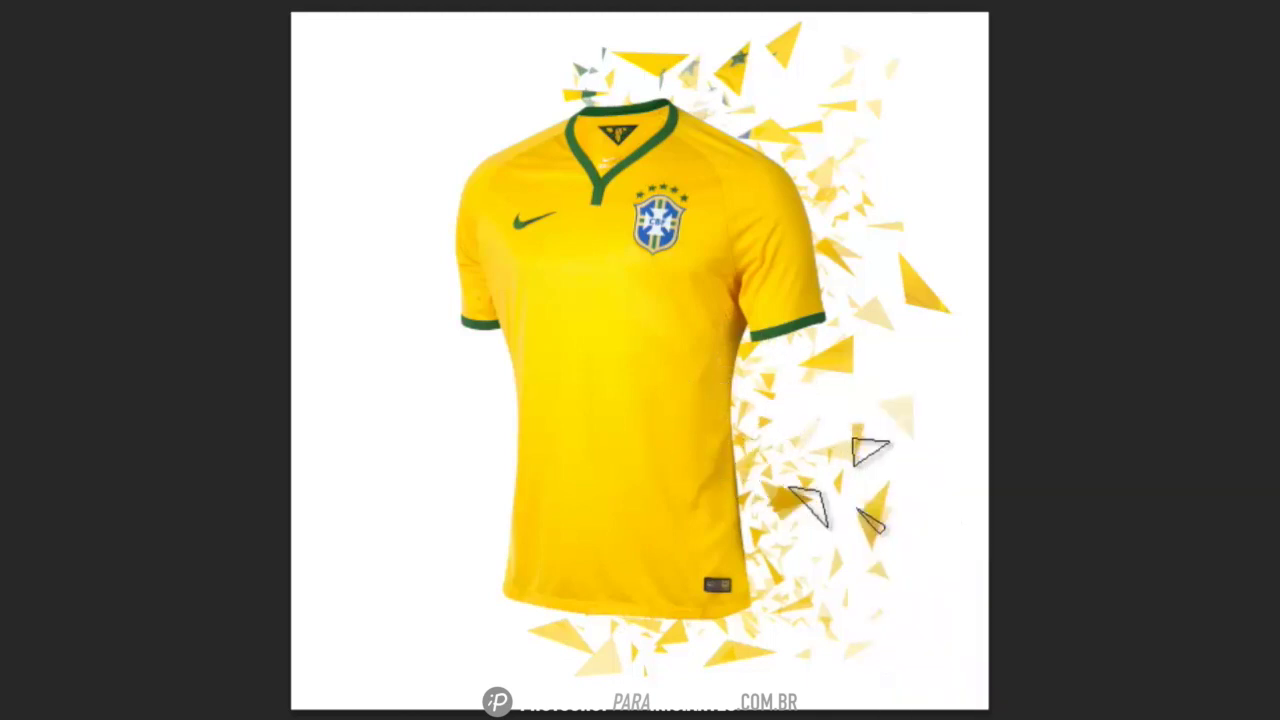
pyautogui.rightClick(847, 383)
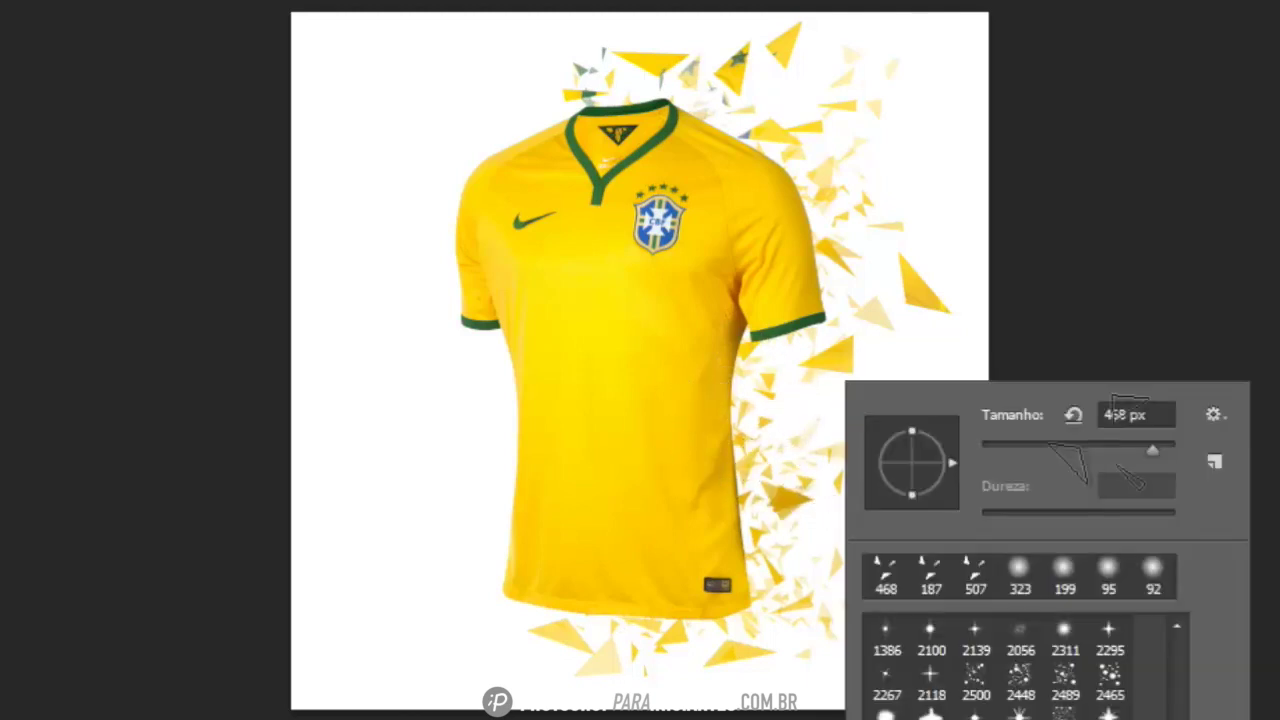
pyautogui.moveTo(1144, 445); pyautogui.dragTo(1156, 450)
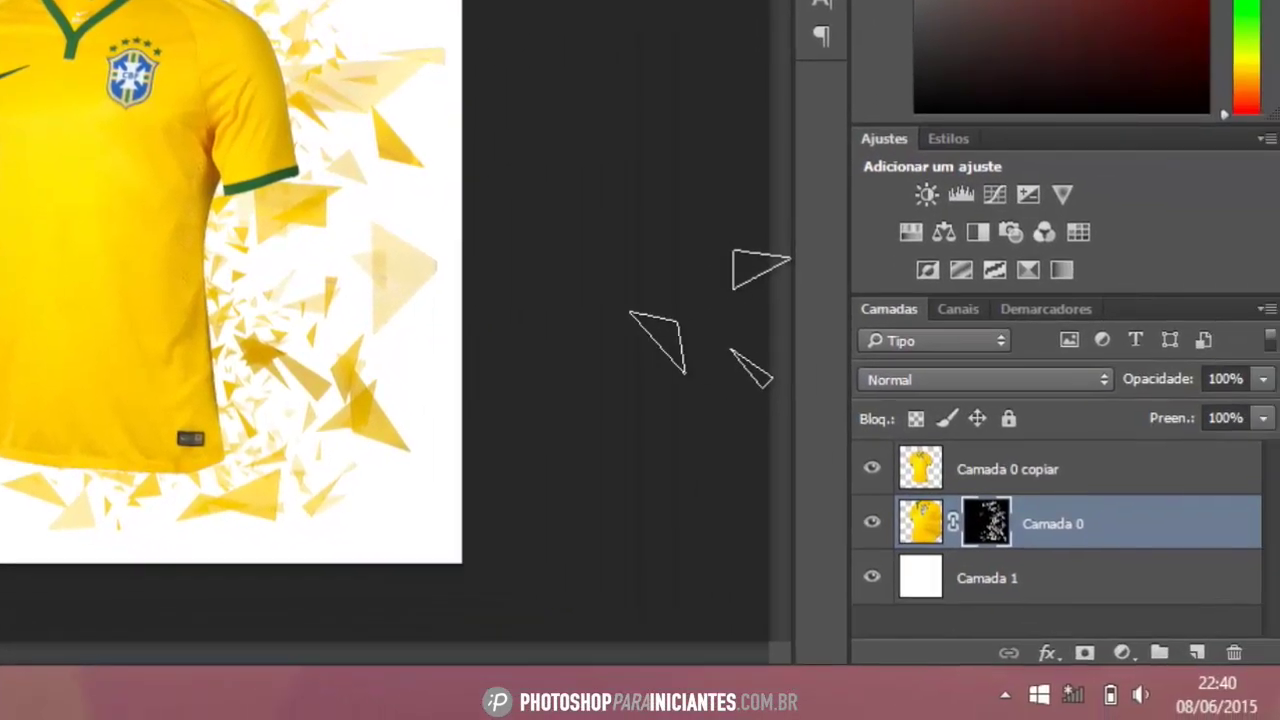
# Load the Camada 0 copiar shirt outline as a selection, add a layer mask from it, and make black the foreground colour.
pyautogui.click(1068, 472)
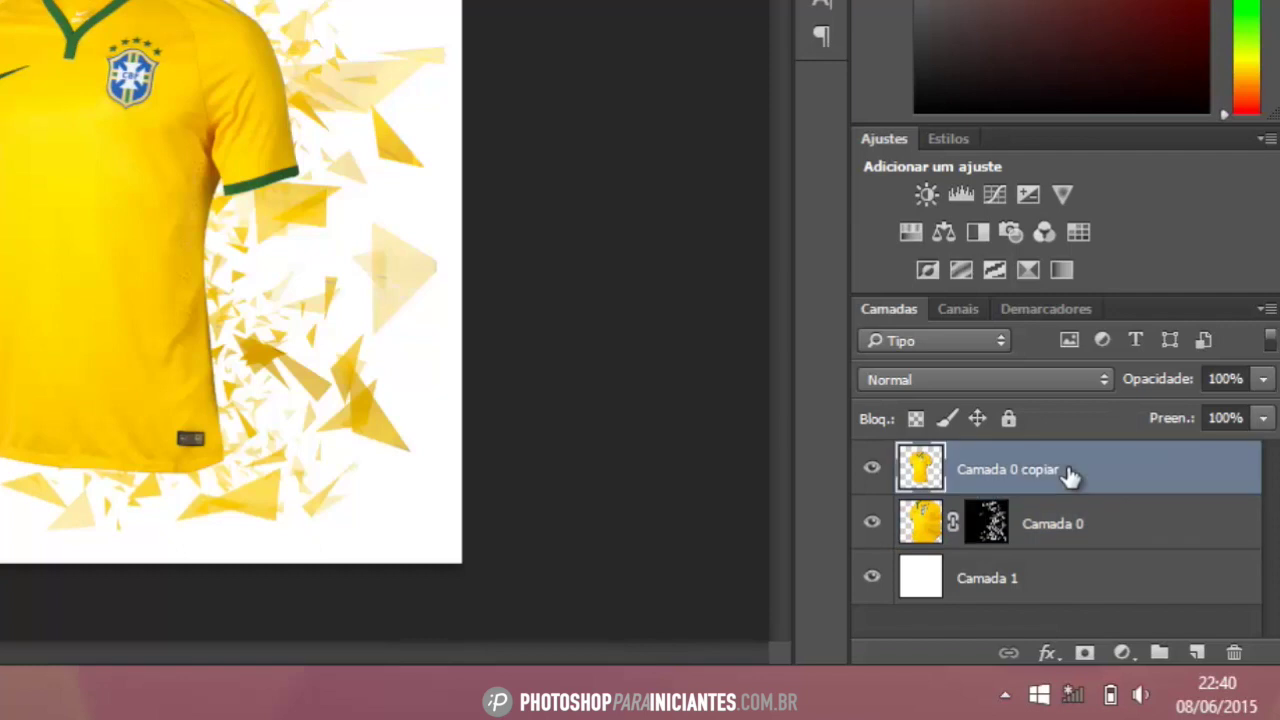
pyautogui.keyDown('ctrl'); pyautogui.click(943, 480); pyautogui.keyUp('ctrl')
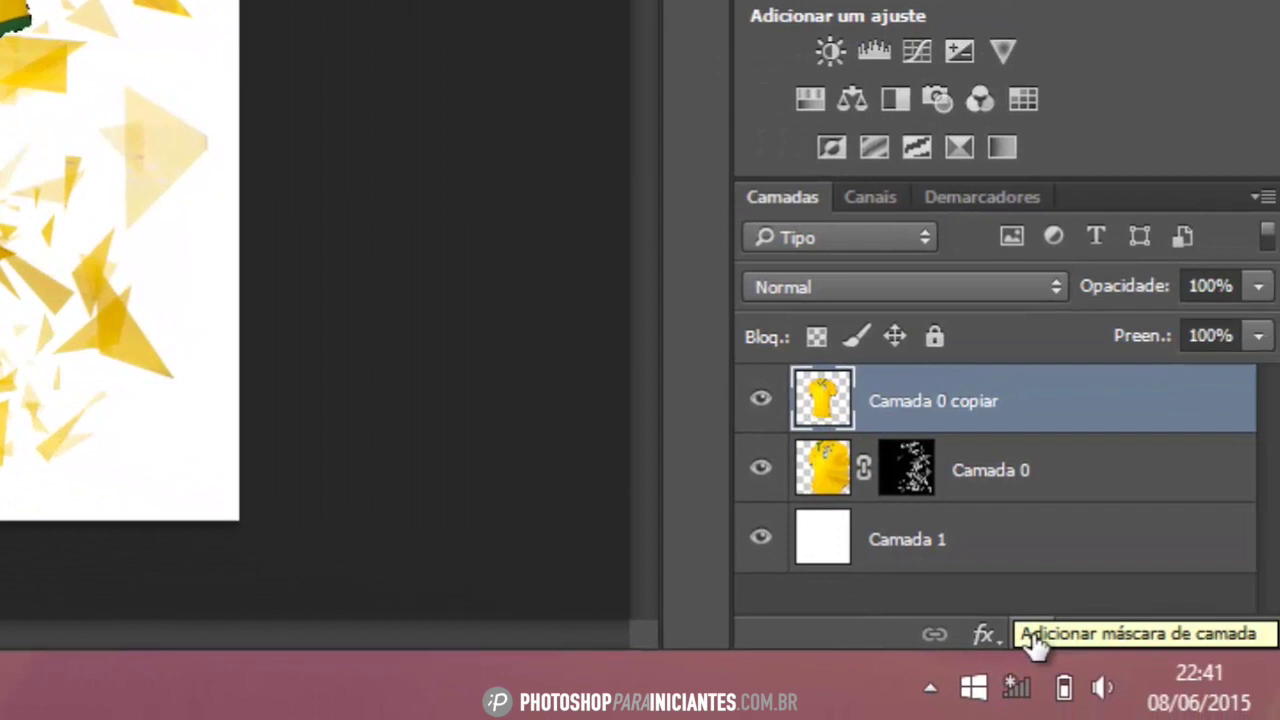
pyautogui.click(1031, 640)
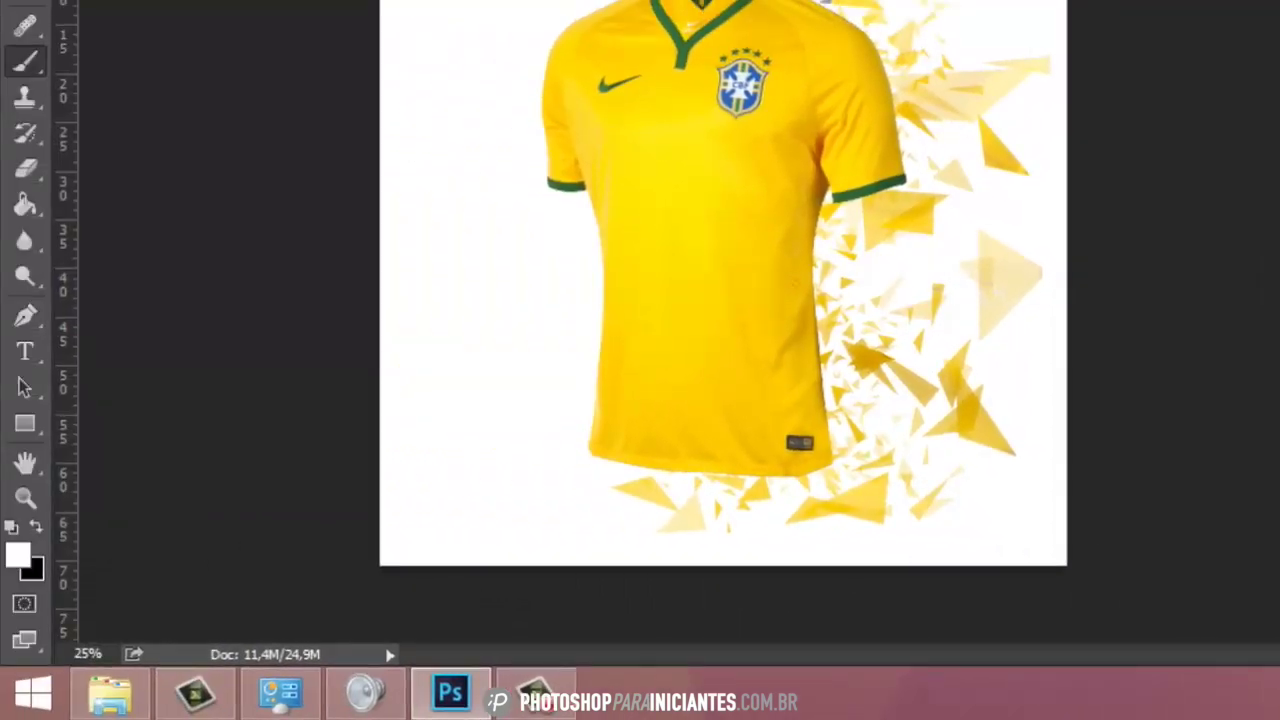
pyautogui.click(36, 527)
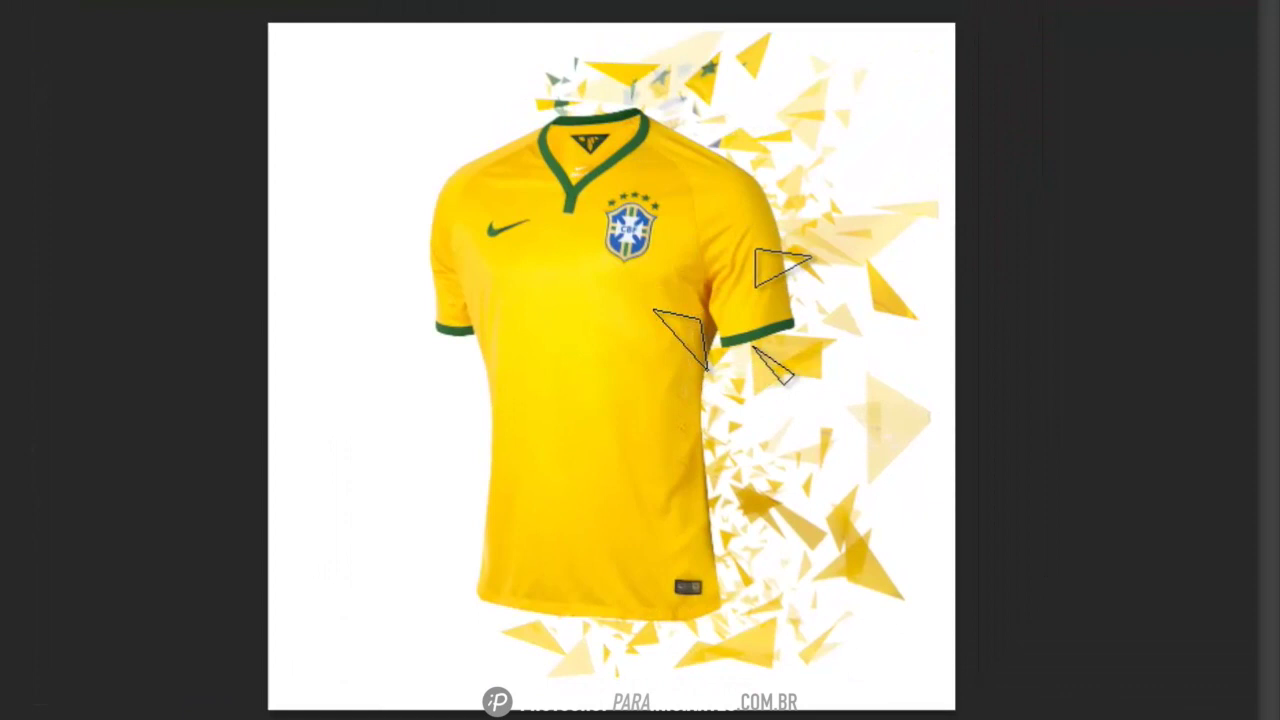
# Set the triangle tip to 309 px and paint black on Camada 0 copiar's mask to chip fragments out of the shirt's right edge.
pyautogui.rightClick(752, 320)
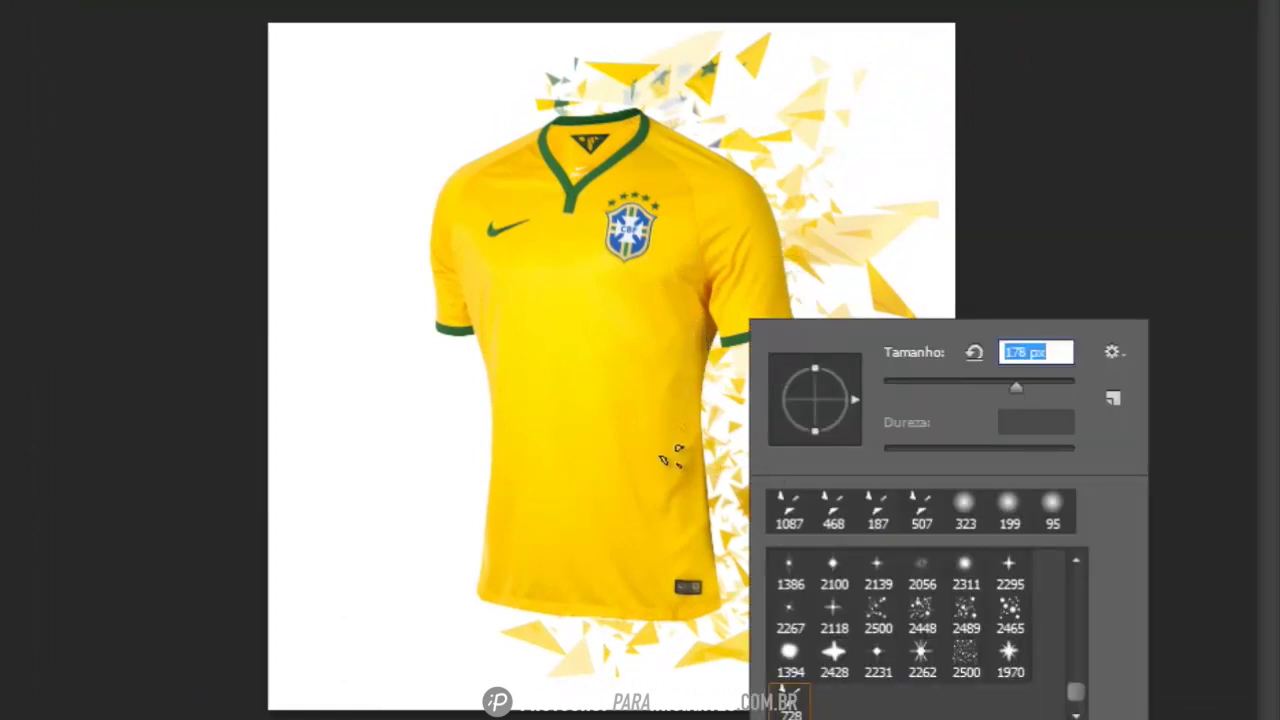
pyautogui.moveTo(1014, 384); pyautogui.dragTo(1026, 387)
pyautogui.click(677, 464)
pyautogui.click(680, 500)
pyautogui.click(675, 602)
pyautogui.click(652, 565)
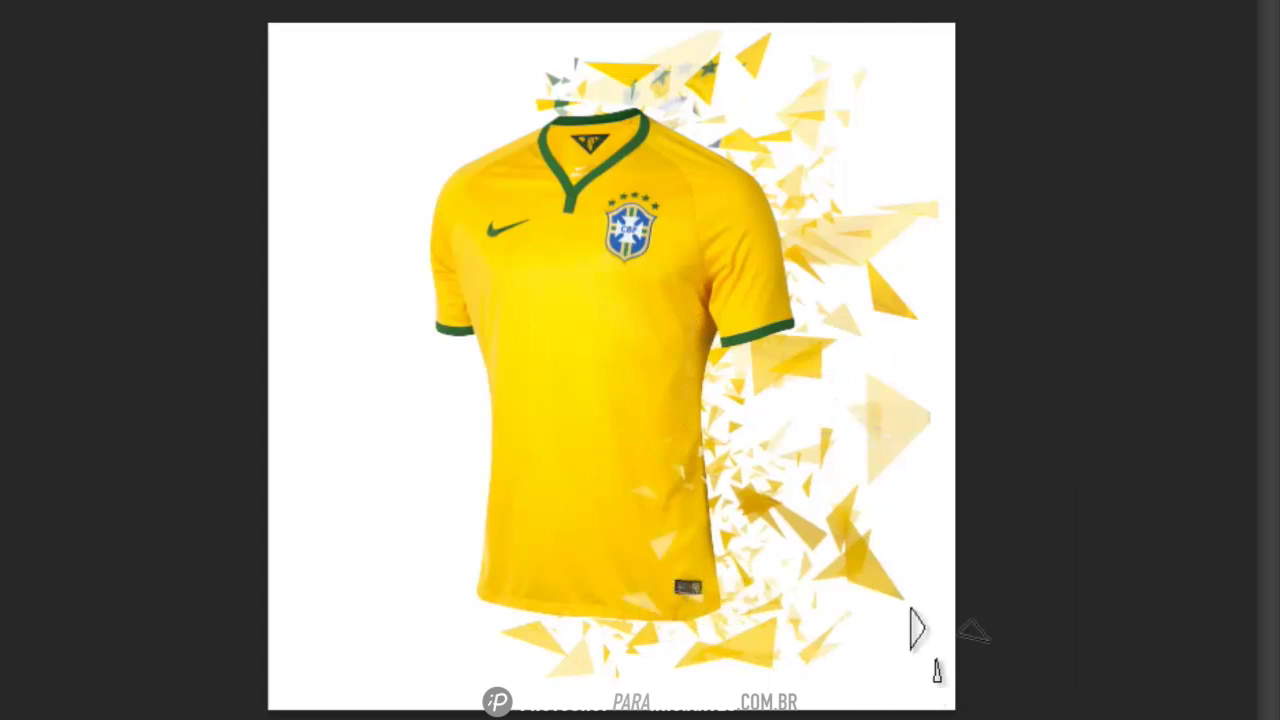
pyautogui.click(702, 392)
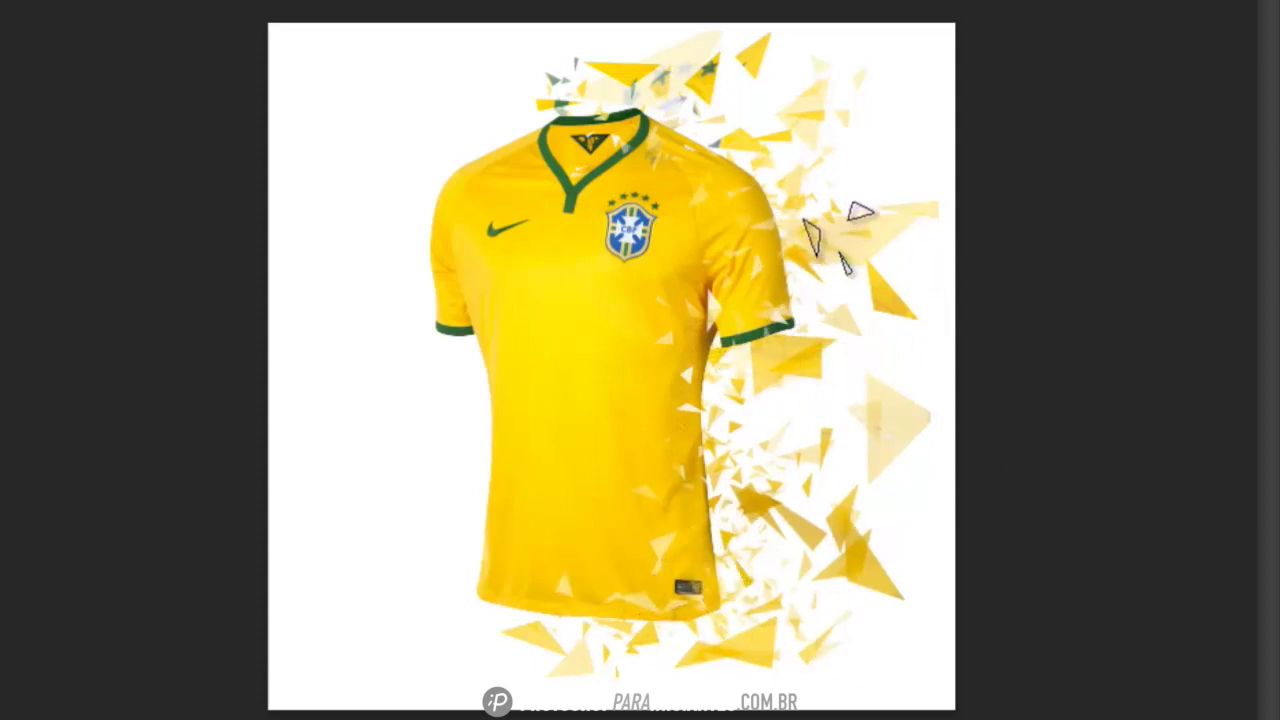
# Reduce the triangle tip to 184 px and chip smaller fragments along the shirt's right edge, from torso up to the shoulder.
pyautogui.rightClick(916, 298)
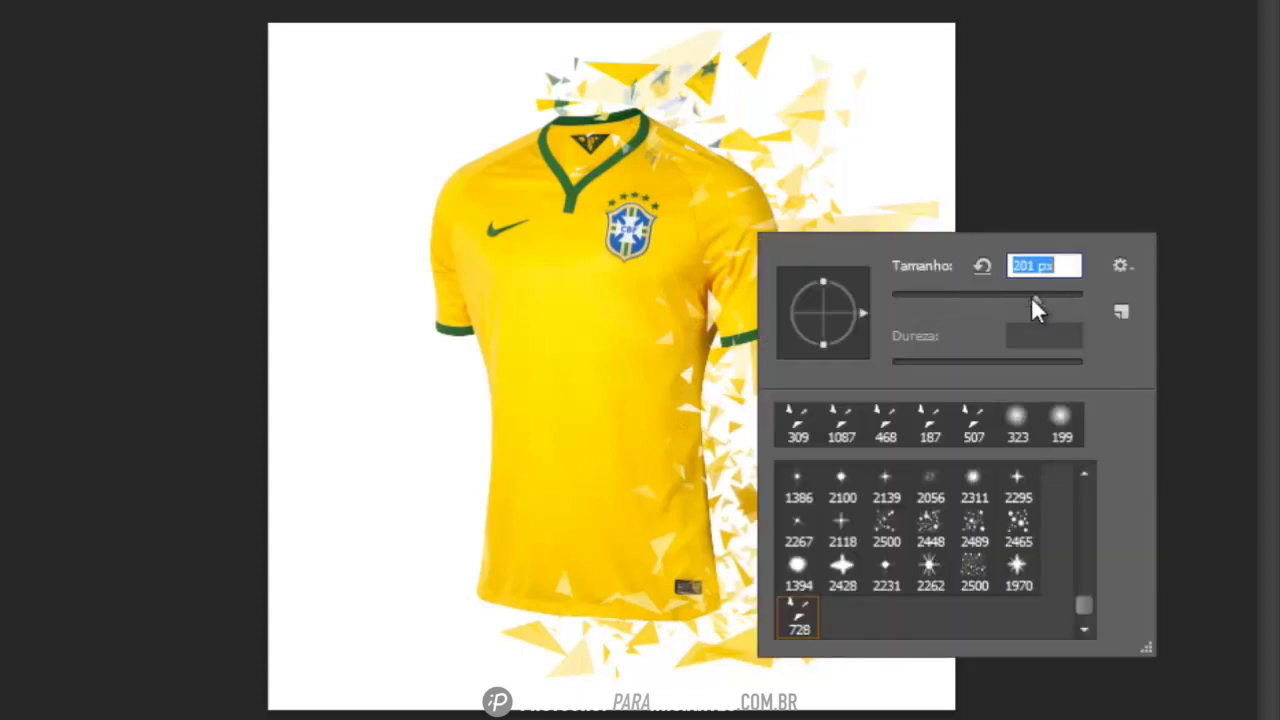
pyautogui.moveTo(1033, 298); pyautogui.dragTo(1031, 298)
pyautogui.click(709, 414)
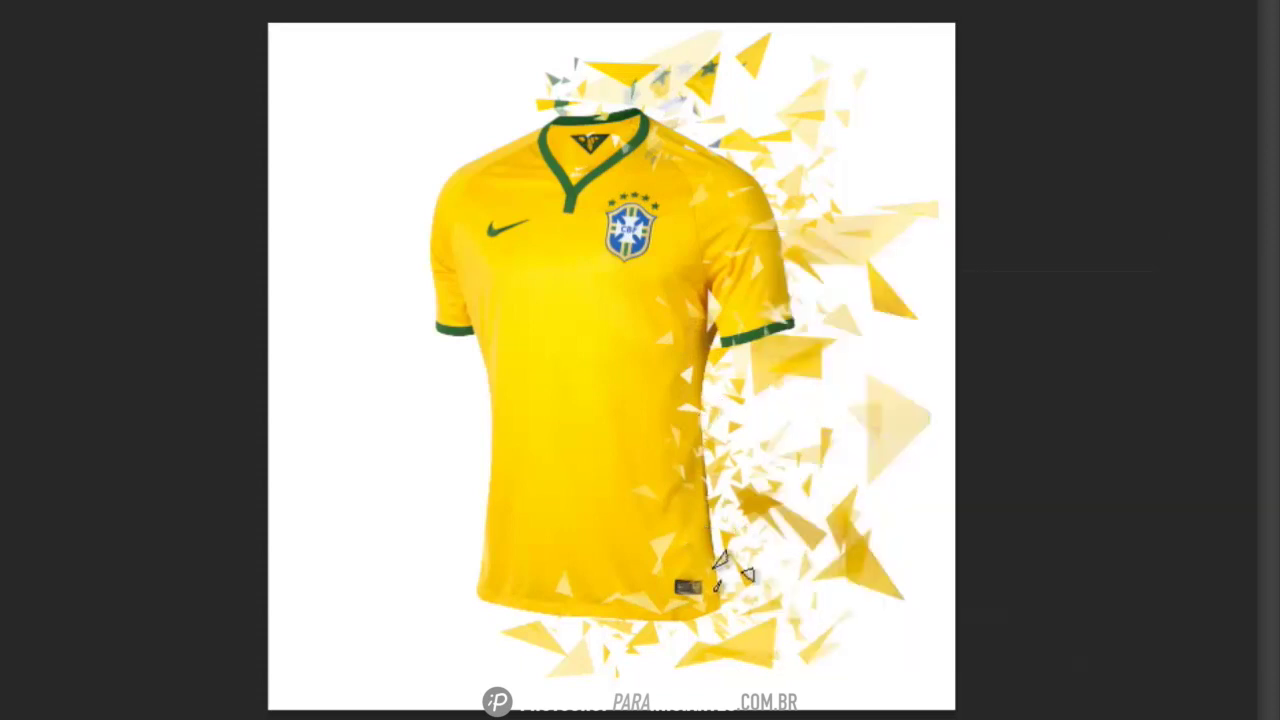
pyautogui.moveTo(735, 440)
pyautogui.mouseDown()
pyautogui.moveTo(789, 184)
pyautogui.moveTo(720, 160)
pyautogui.mouseUp()
# Enlarge the triangle tip to 483 px to cut bigger fragments toward the shirt's centre, and set the tip to 1087 px.
pyautogui.rightClick(812, 260)
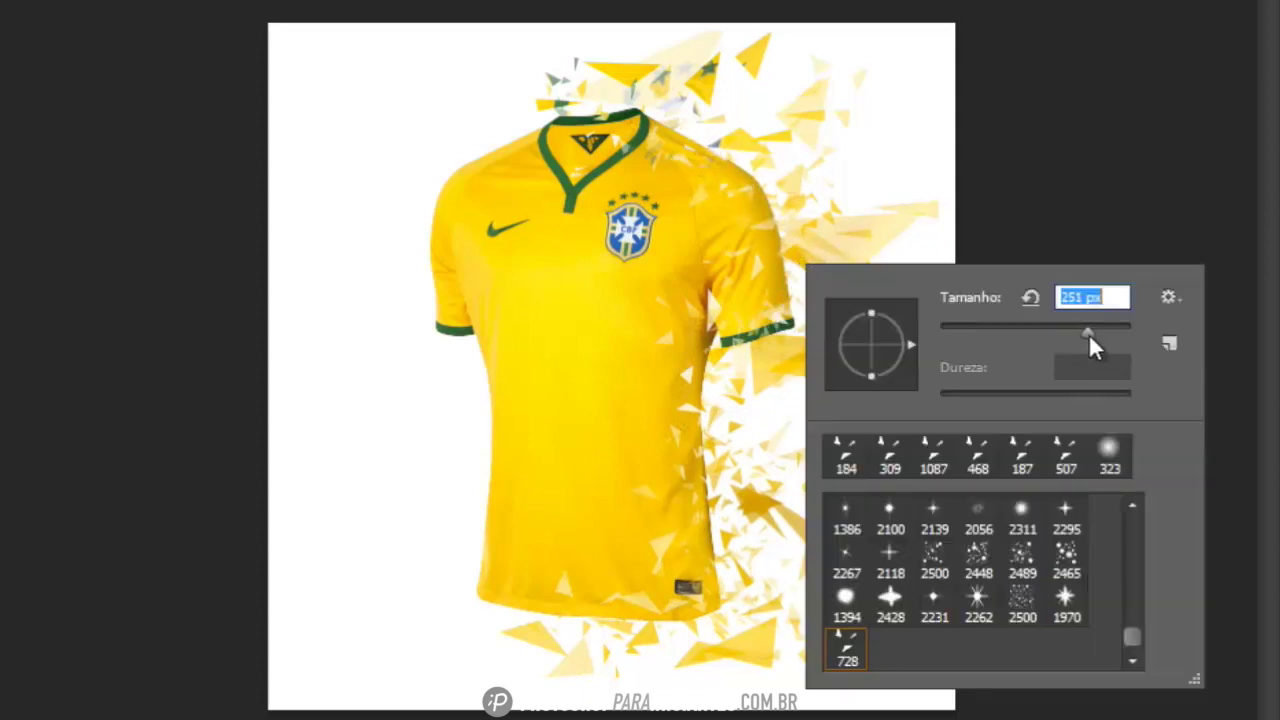
pyautogui.click(768, 460)
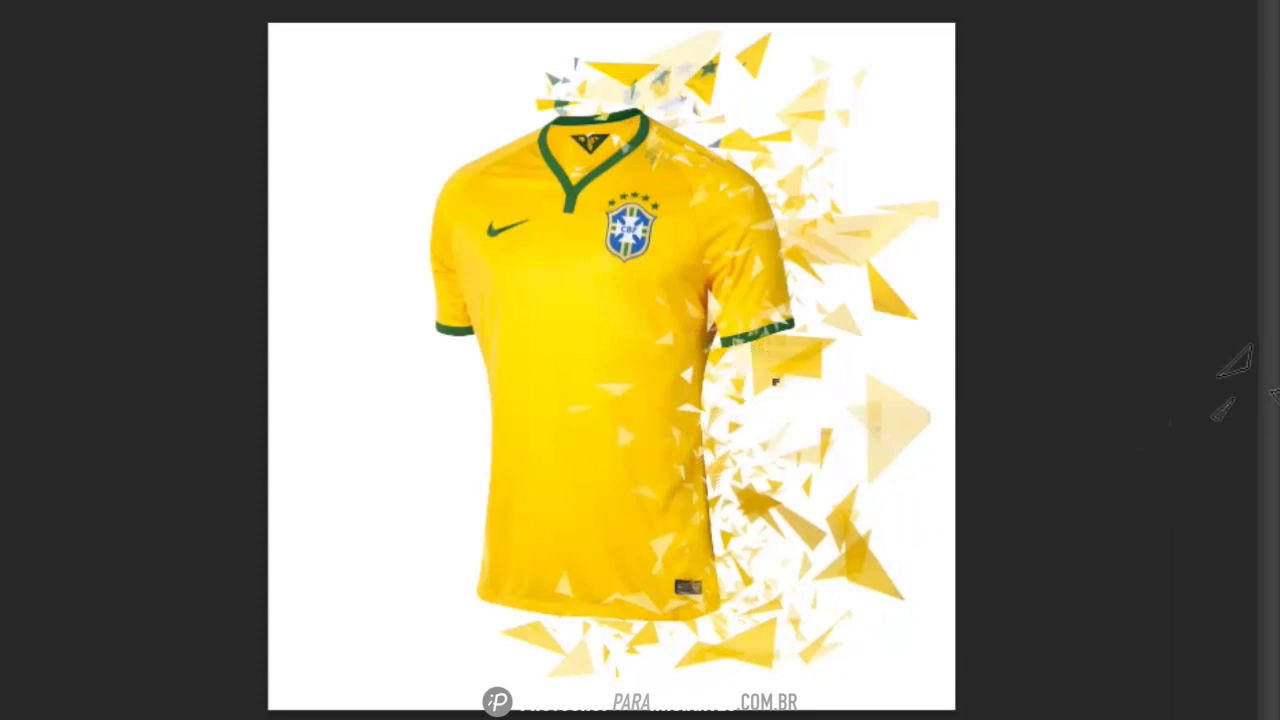
pyautogui.rightClick(1095, 405)
pyautogui.moveTo(1080, 451); pyautogui.dragTo(1085, 458)
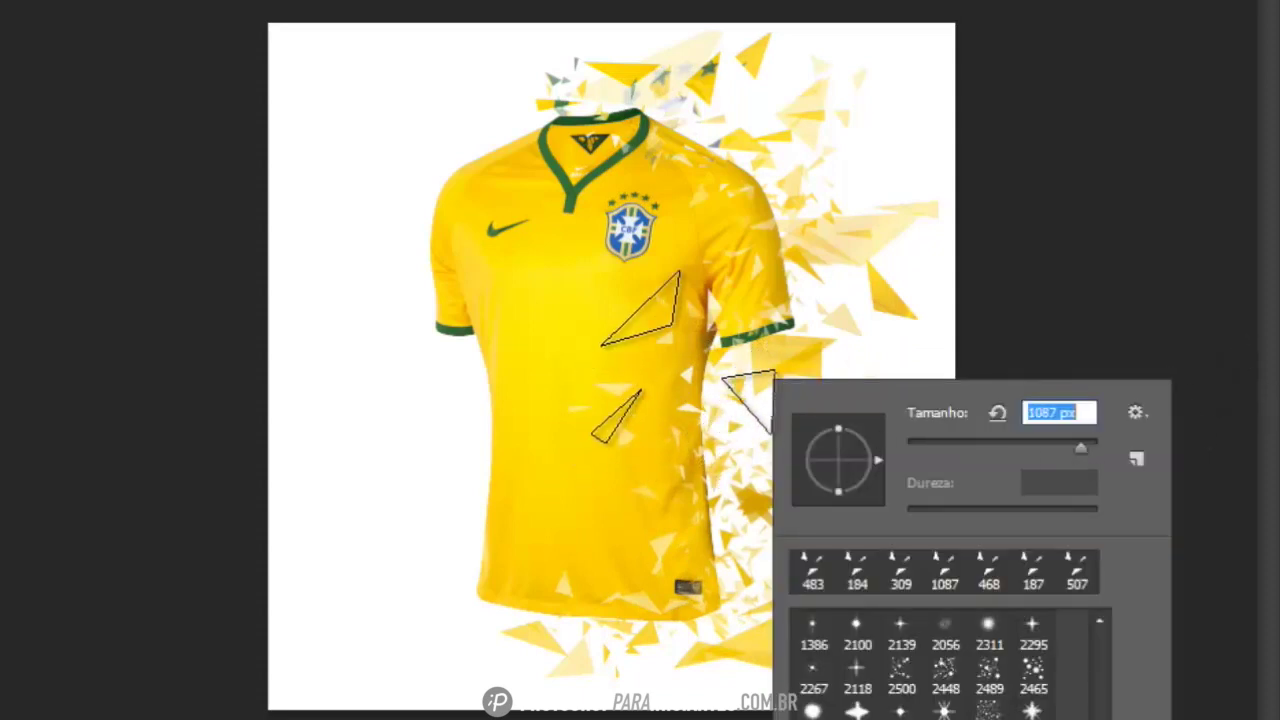
pyautogui.click(1256, 440)
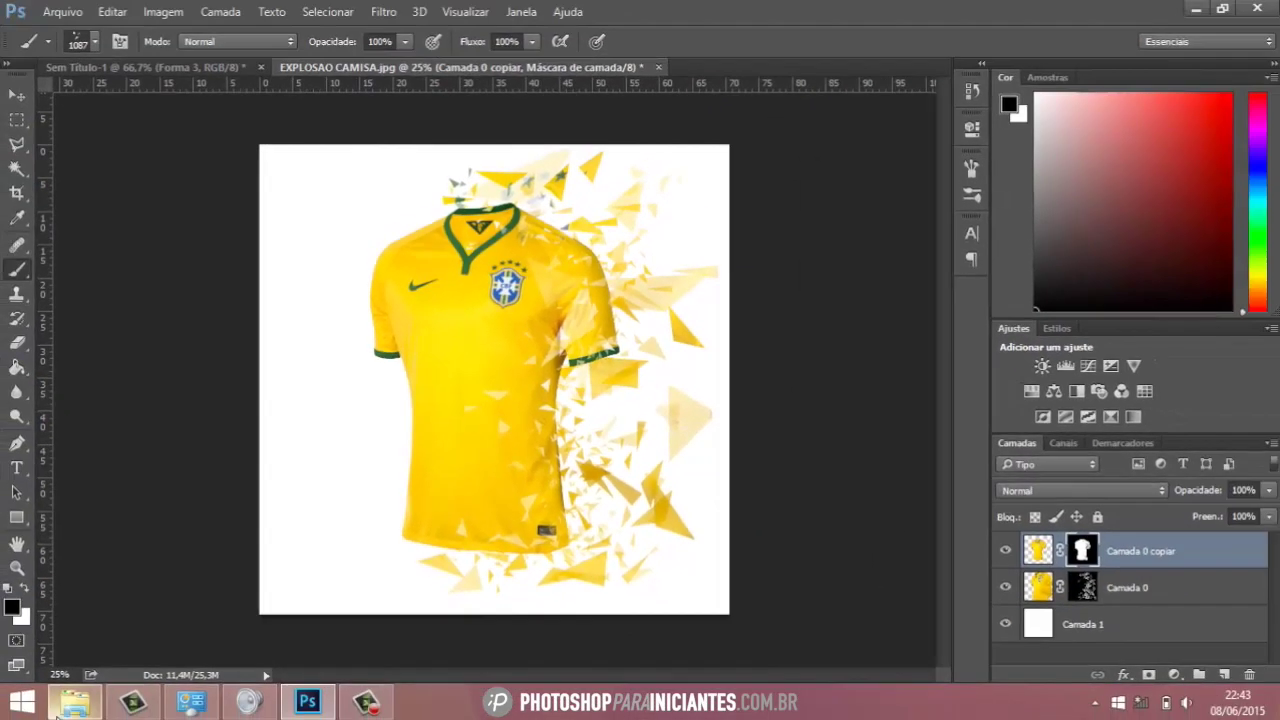
# Switch to File Explorer and preview the Textura Rachadura image from the EFEITO EXPLOSÃO PARTICULAS folder.
pyautogui.click(72, 710)
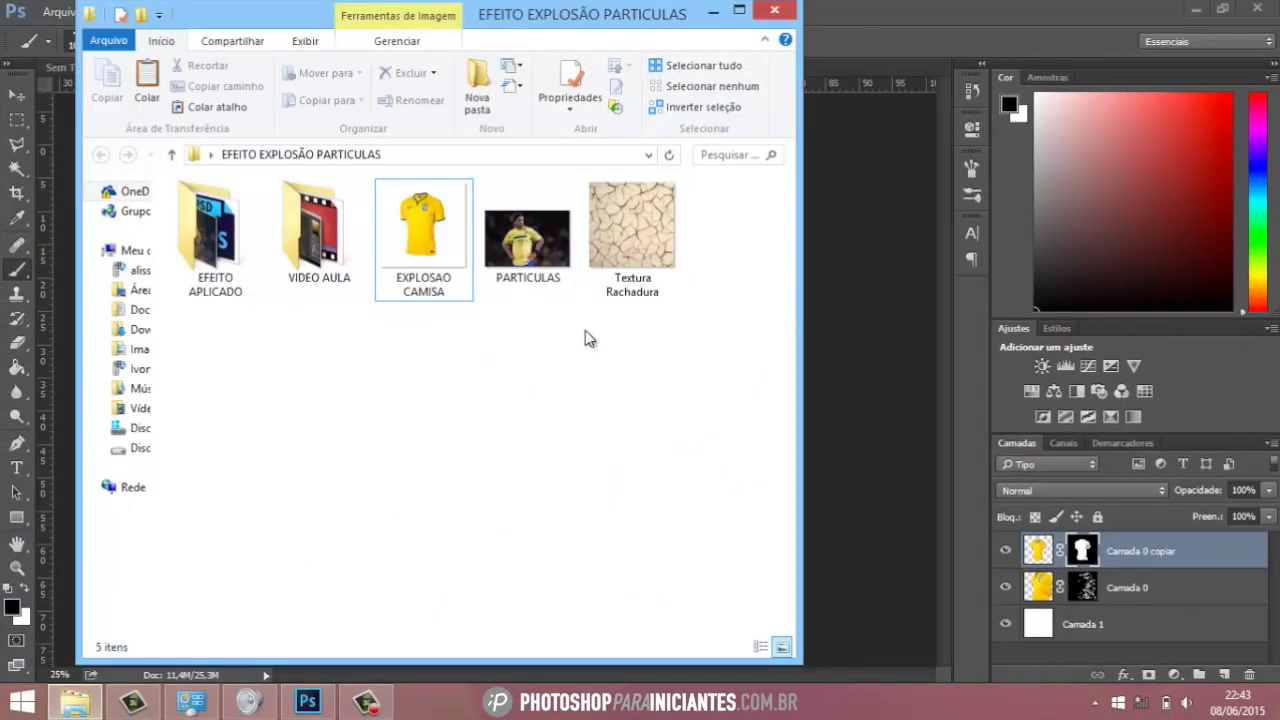
pyautogui.click(628, 252)
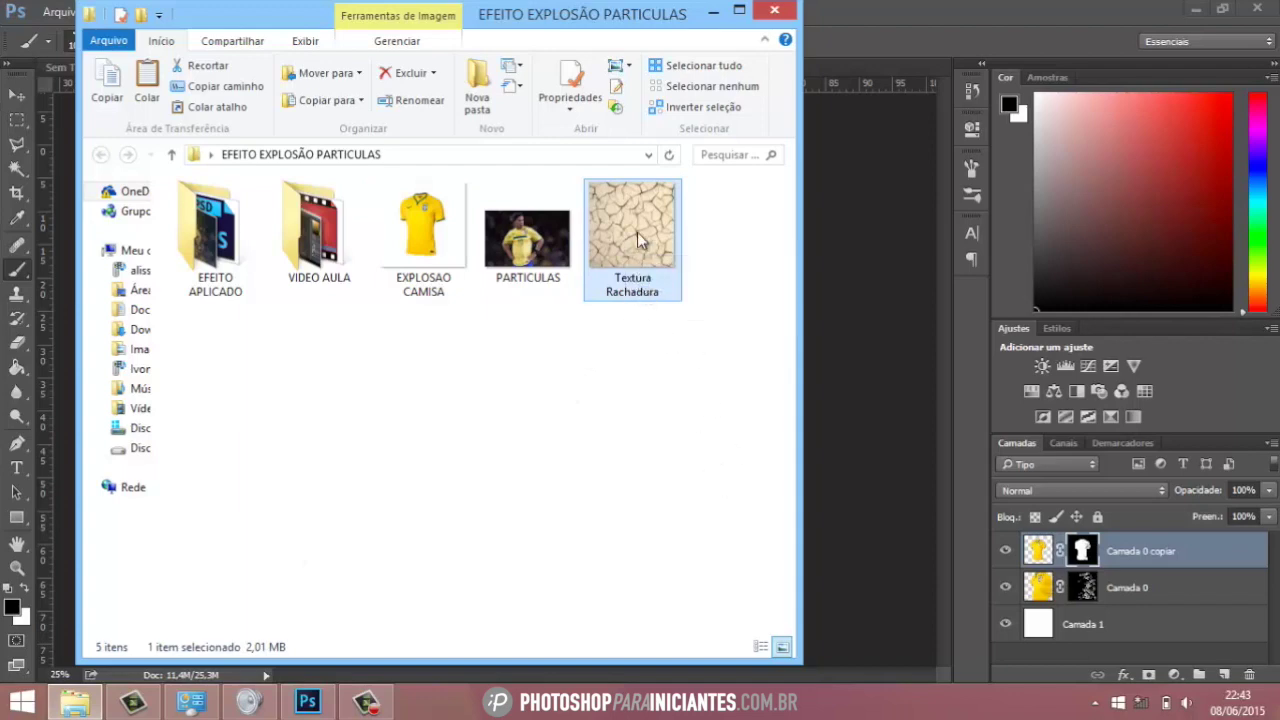
pyautogui.doubleClick(637, 232)
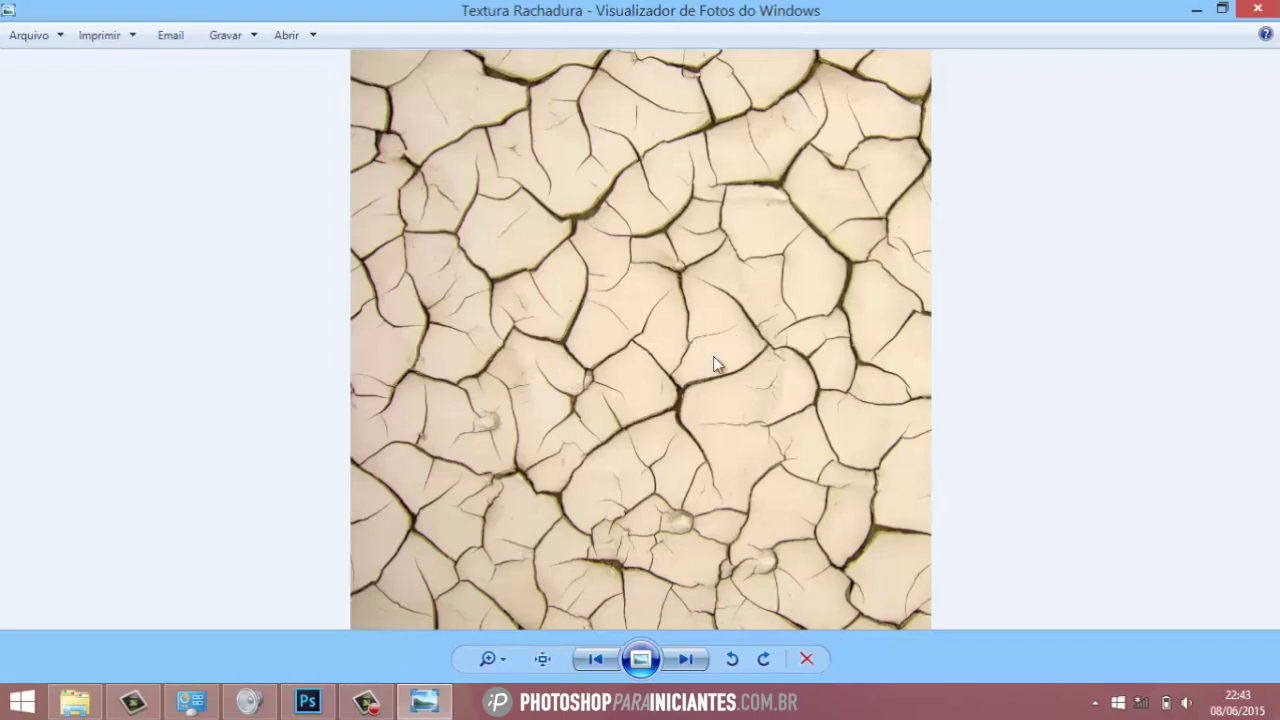
pyautogui.click(1193, 12)
# Place the Textura Rachadura image in the EXPLOSAO CAMISA document, scale it proportionally to 77.25%, and position it over the shirt.
pyautogui.moveTo(641, 236); pyautogui.dragTo(826, 272)
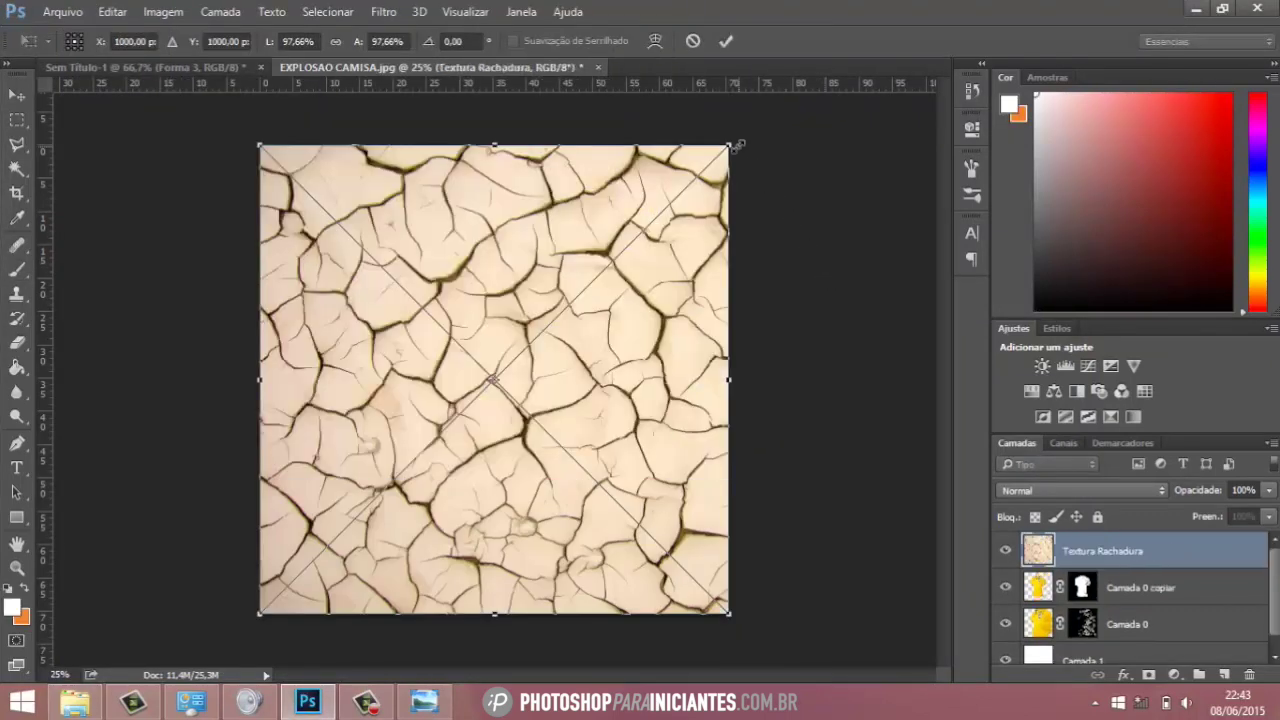
pyautogui.keyDown('shift'); pyautogui.moveTo(733, 150); pyautogui.dragTo(591, 283); pyautogui.keyUp('shift')
pyautogui.moveTo(513, 383); pyautogui.dragTo(570, 290)
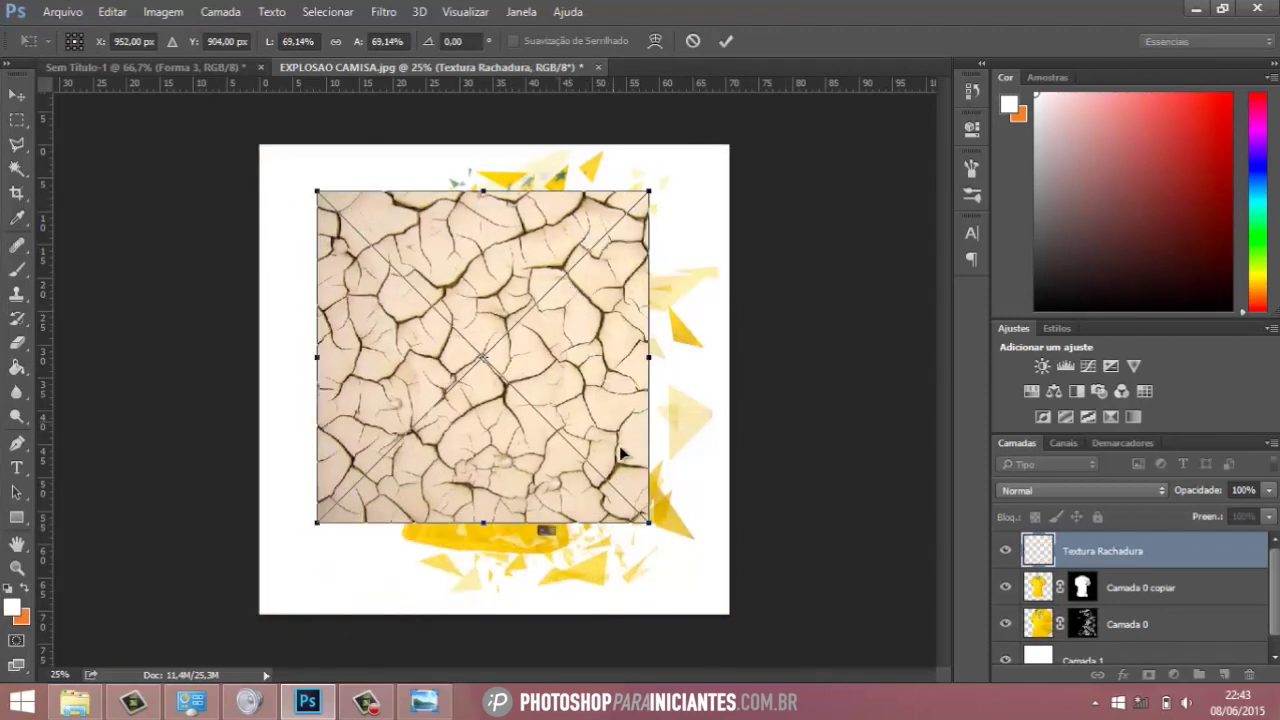
pyautogui.keyDown('shift'); pyautogui.moveTo(648, 521); pyautogui.dragTo(687, 560); pyautogui.keyUp('shift')
pyautogui.moveTo(586, 427)
pyautogui.mouseDown()
pyautogui.moveTo(934, 434)
pyautogui.moveTo(576, 427)
pyautogui.moveTo(590, 417)
pyautogui.mouseUp()
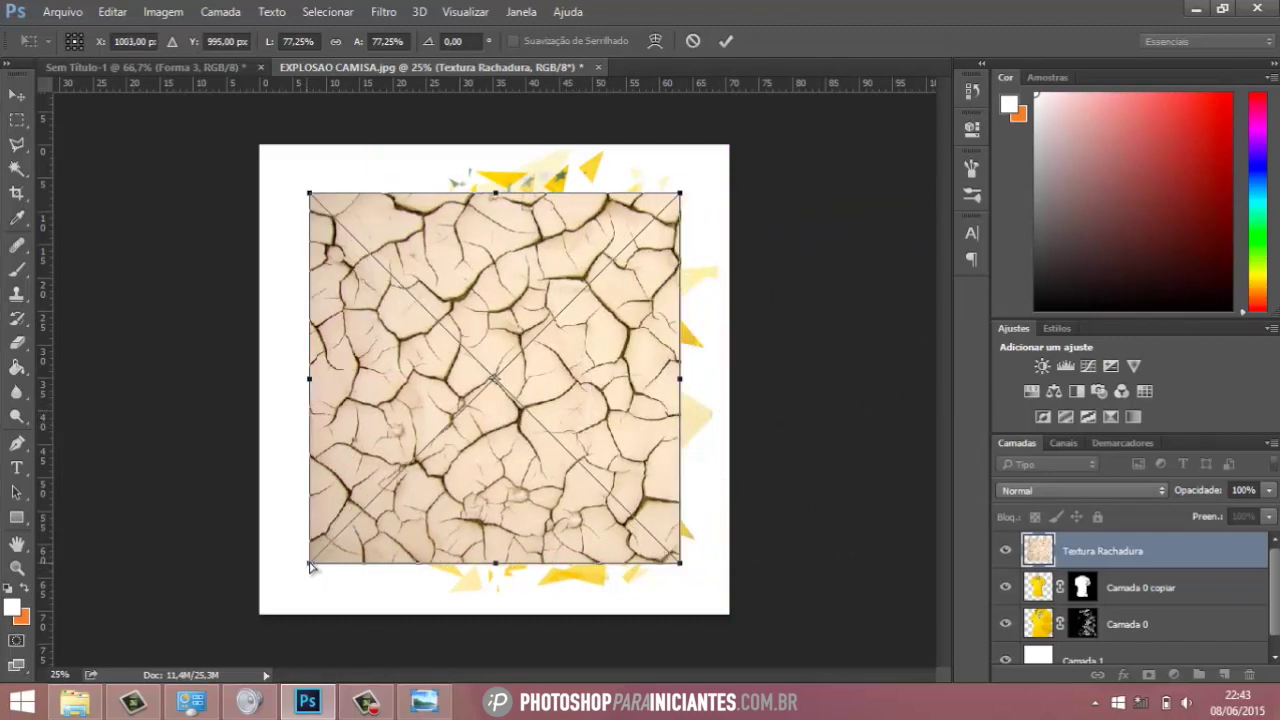
# Distort the cracked texture's four corners so it widens toward the shirt's right side, and apply the transformation.
pyautogui.moveTo(310, 566); pyautogui.dragTo(331, 549)
pyautogui.moveTo(684, 572); pyautogui.dragTo(684, 583)
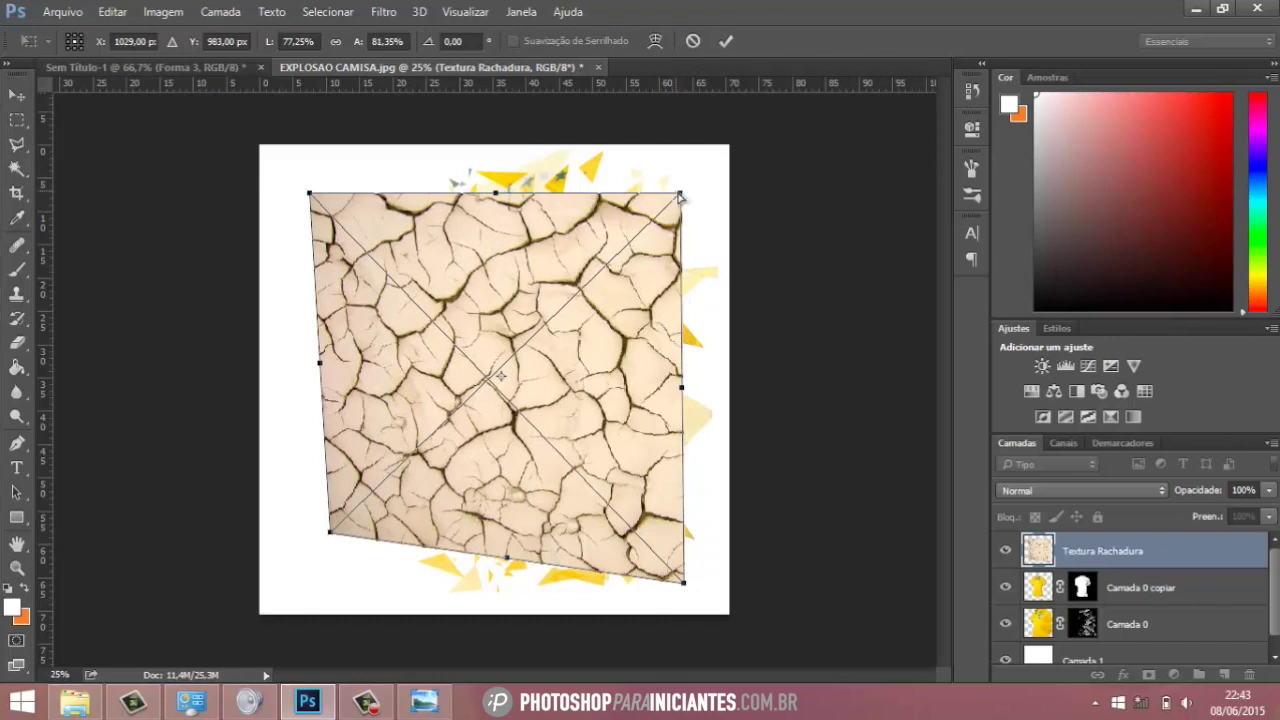
pyautogui.moveTo(679, 196); pyautogui.dragTo(698, 182)
pyautogui.moveTo(310, 196); pyautogui.dragTo(352, 227)
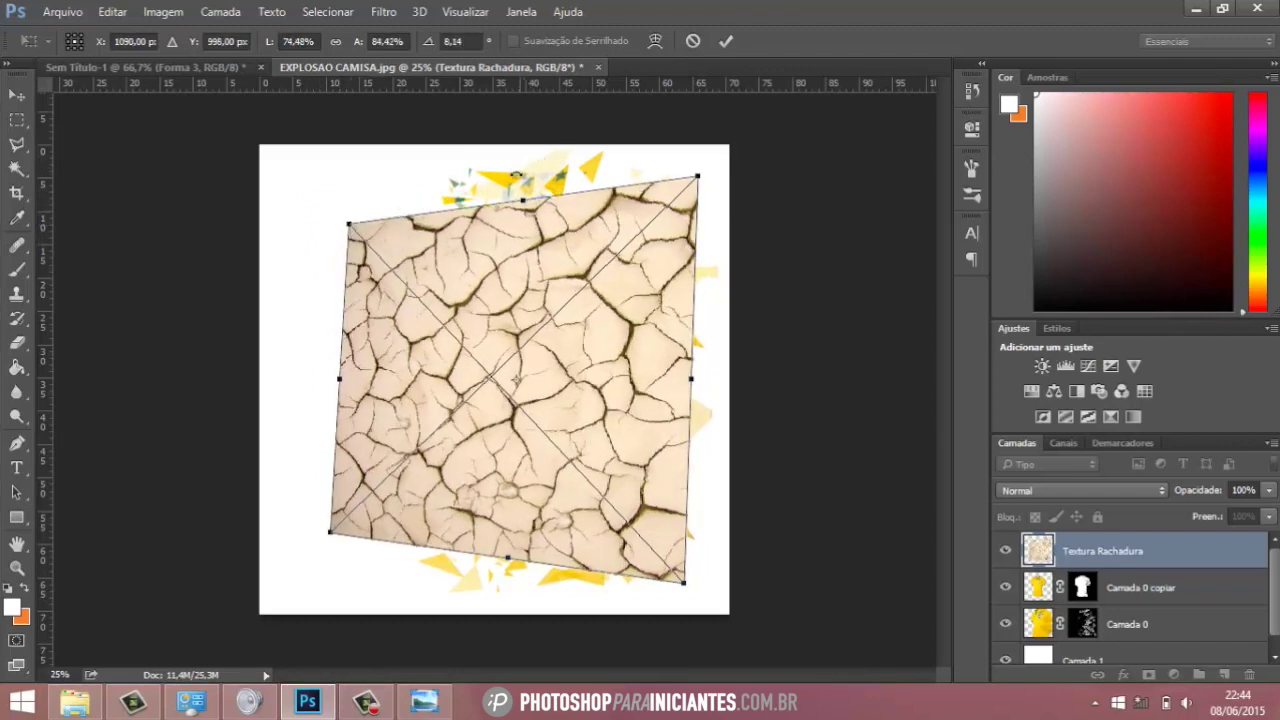
pyautogui.click(726, 42)
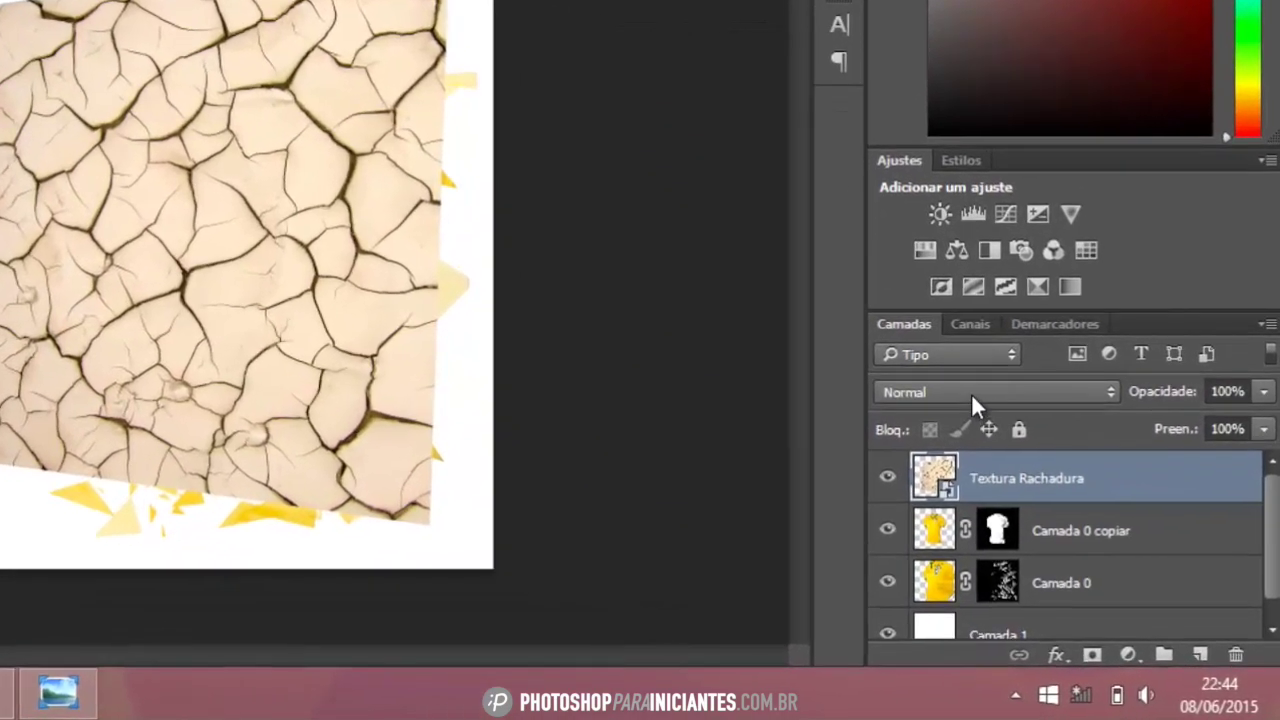
# Set the Textura Rachadura layer's blend mode to Cor Mais Escura and rasterize the layer.
pyautogui.click(971, 393)
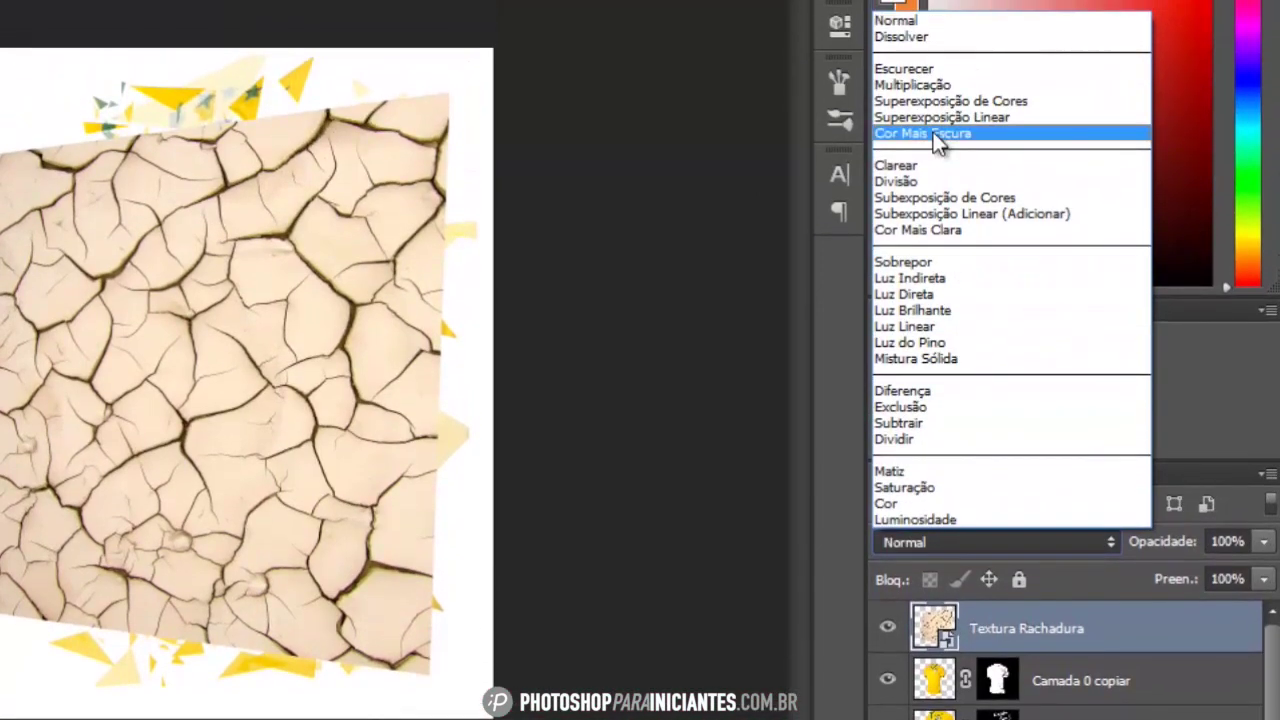
pyautogui.click(937, 142)
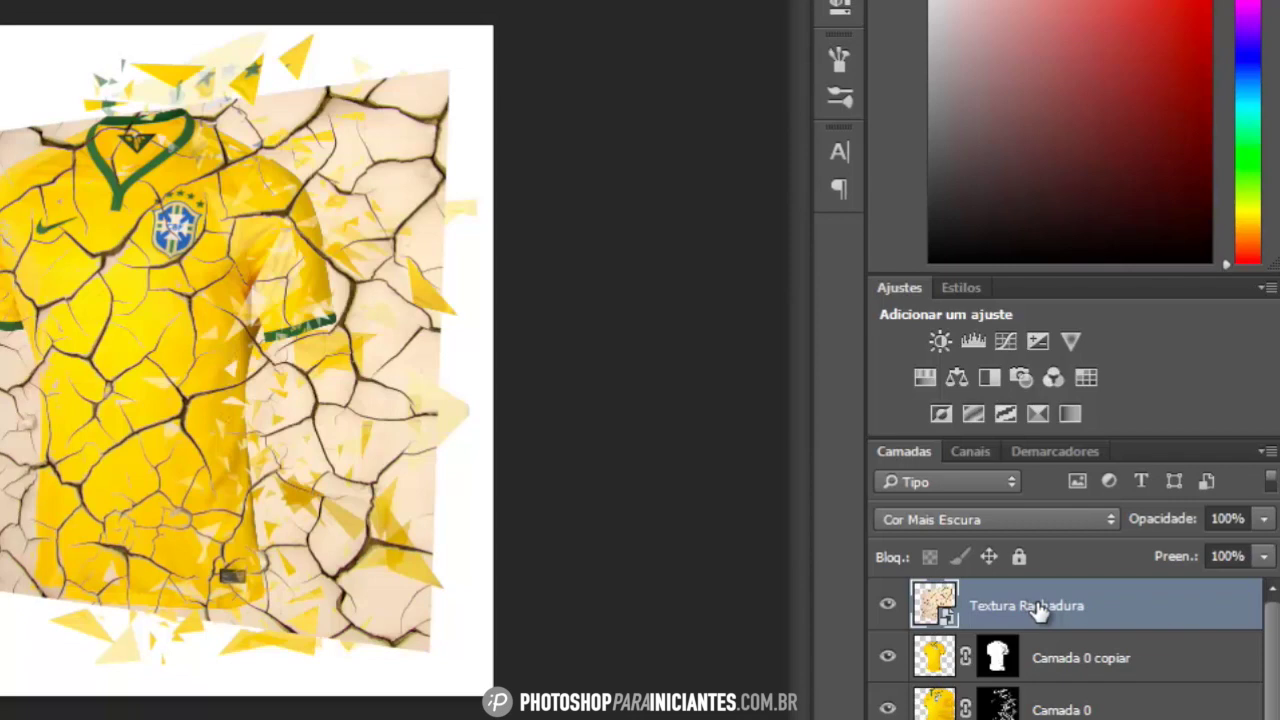
pyautogui.rightClick(1040, 613)
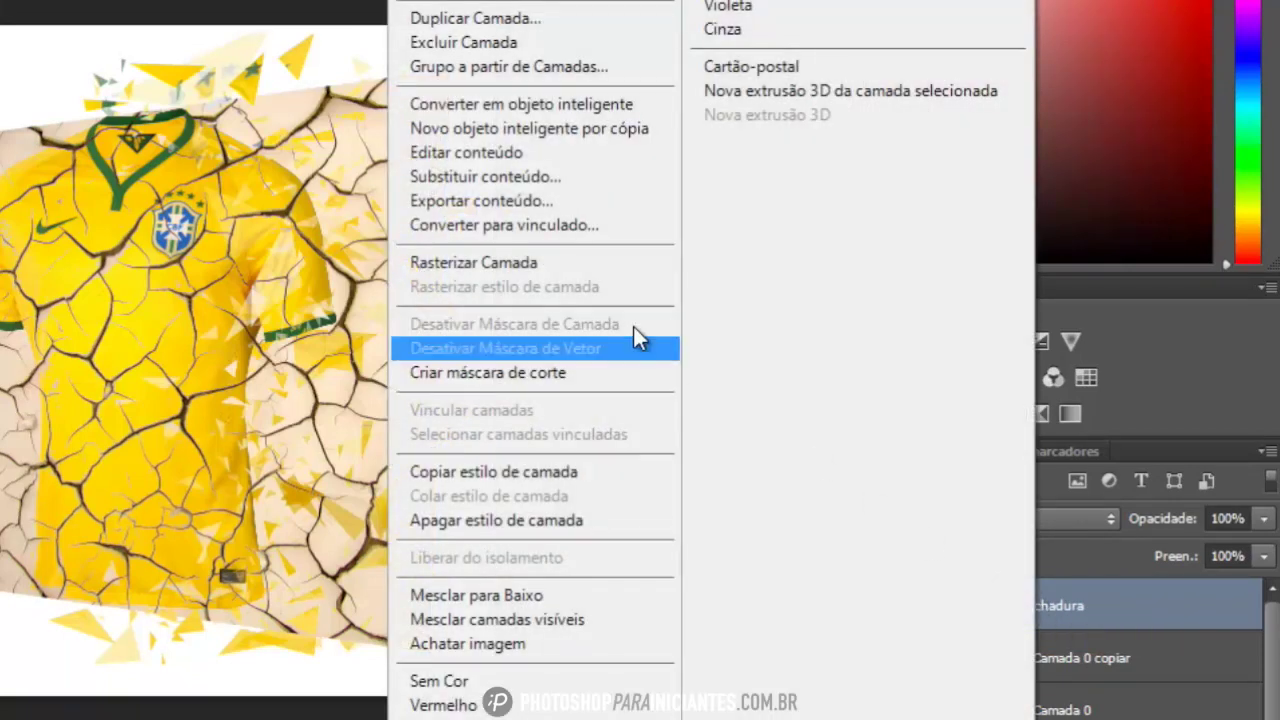
pyautogui.click(545, 262)
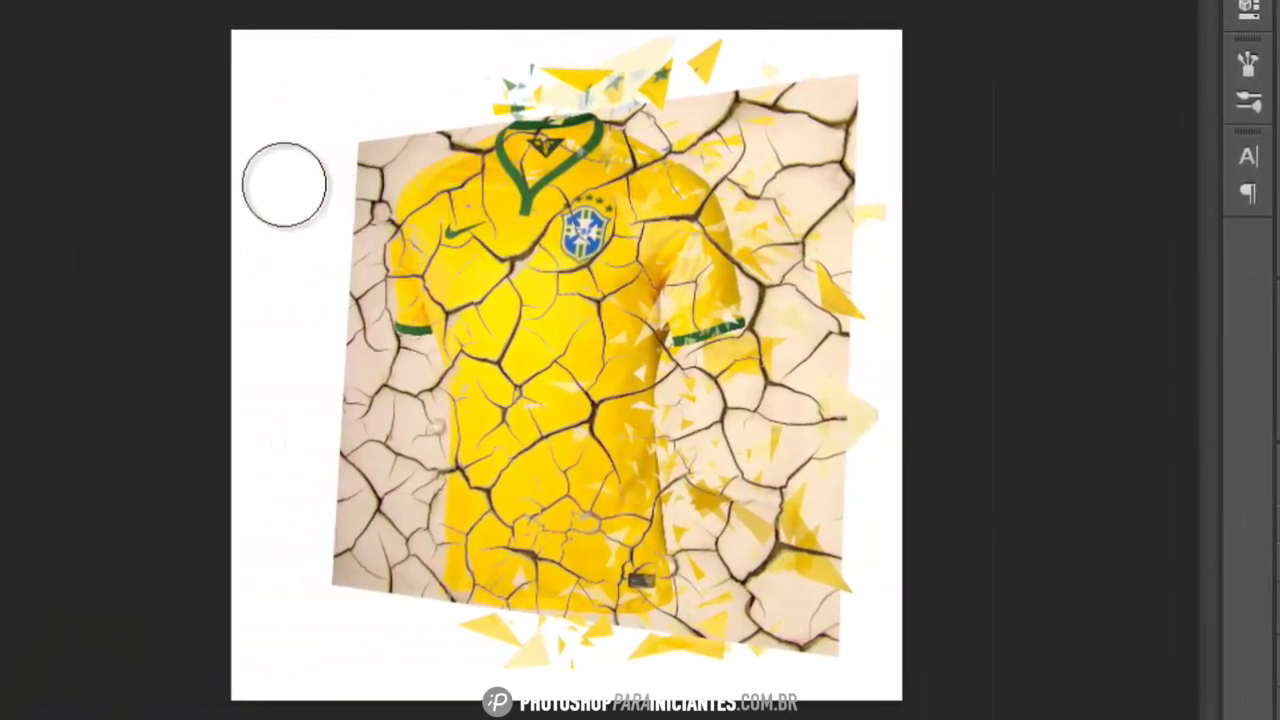
# Erase the cracked texture outside the shirt on both sides, using a soft eraser resized to 141 px.
pyautogui.moveTo(283, 191)
pyautogui.mouseDown()
pyautogui.moveTo(358, 156)
pyautogui.moveTo(368, 135)
pyautogui.moveTo(419, 118)
pyautogui.moveTo(388, 145)
pyautogui.moveTo(474, 78)
pyautogui.moveTo(428, 104)
pyautogui.moveTo(464, 80)
pyautogui.moveTo(465, 100)
pyautogui.moveTo(361, 149)
pyautogui.moveTo(314, 226)
pyautogui.moveTo(343, 199)
pyautogui.moveTo(348, 164)
pyautogui.moveTo(331, 229)
pyautogui.moveTo(337, 174)
pyautogui.moveTo(355, 167)
pyautogui.moveTo(351, 218)
pyautogui.moveTo(326, 159)
pyautogui.mouseUp()
pyautogui.rightClick(380, 149)
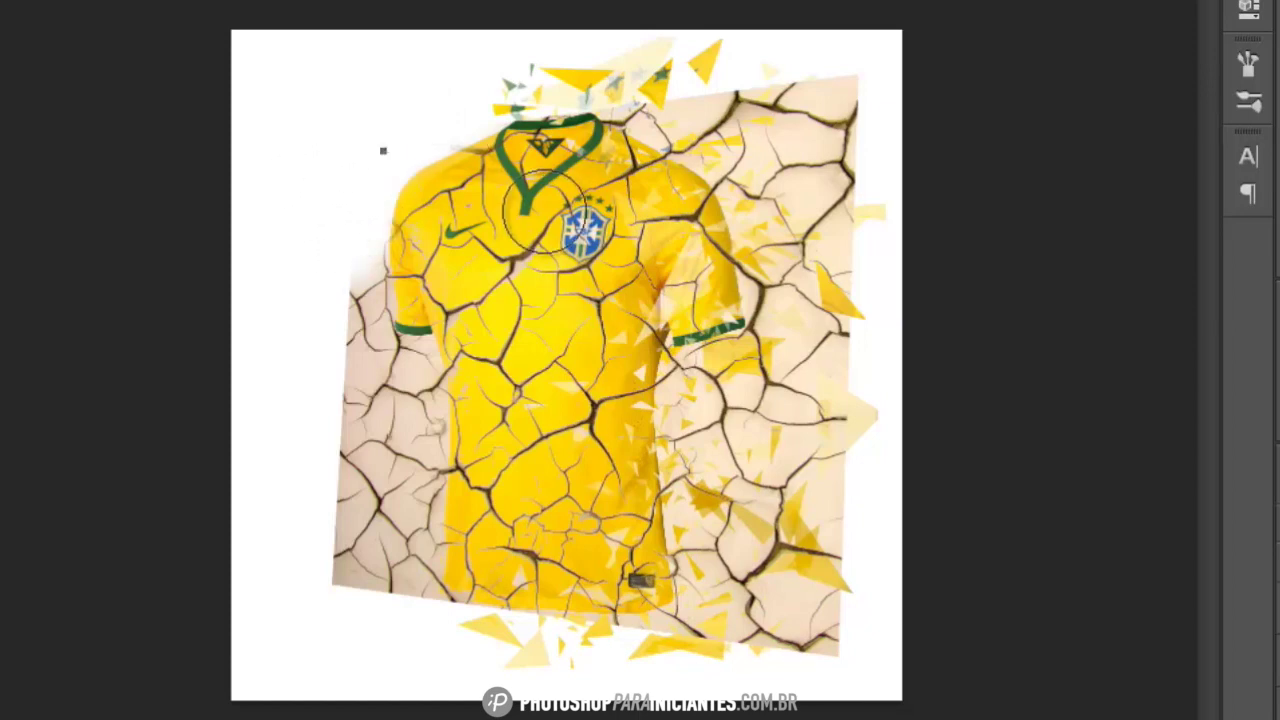
pyautogui.moveTo(617, 209); pyautogui.dragTo(602, 209)
pyautogui.moveTo(370, 285)
pyautogui.mouseDown()
pyautogui.moveTo(348, 581)
pyautogui.moveTo(417, 366)
pyautogui.moveTo(686, 654)
pyautogui.moveTo(805, 230)
pyautogui.moveTo(611, 89)
pyautogui.moveTo(740, 194)
pyautogui.moveTo(723, 586)
pyautogui.moveTo(729, 491)
pyautogui.moveTo(779, 385)
pyautogui.mouseUp()
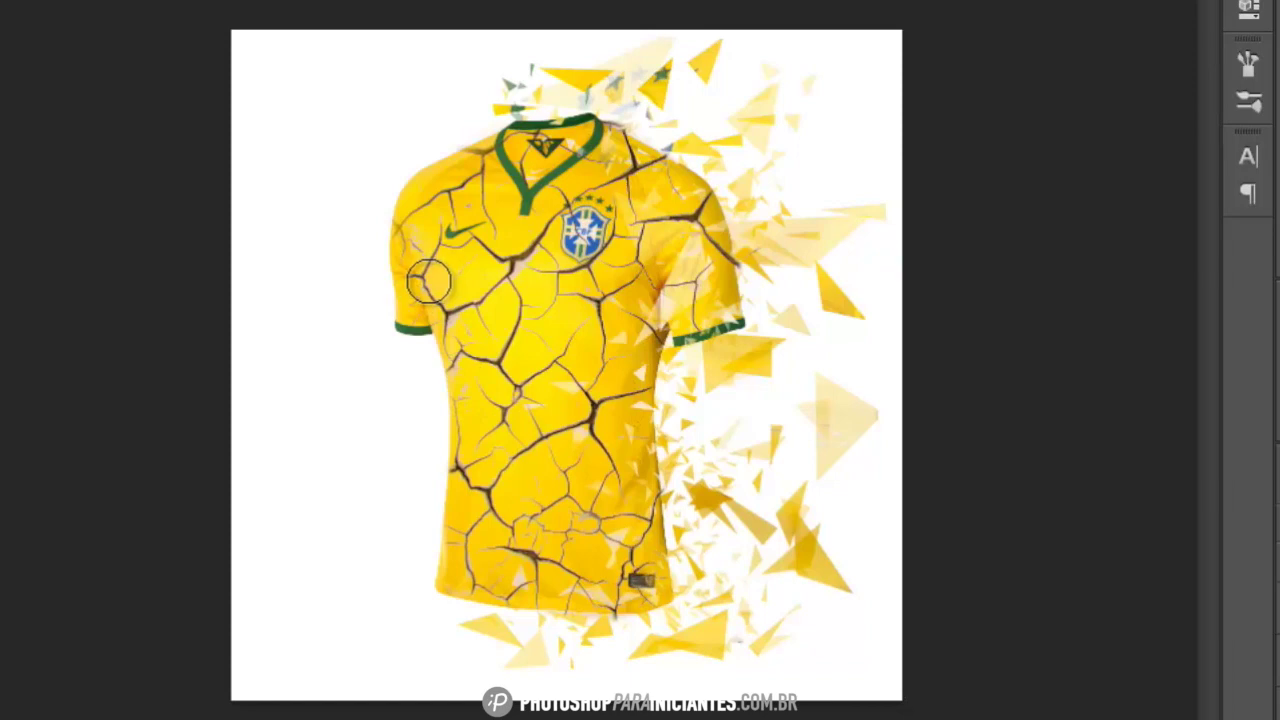
# Erase the cracks over the shirt's left shoulder, sleeve and upper chest around the Nike logo.
pyautogui.scroll(5, 430, 288)
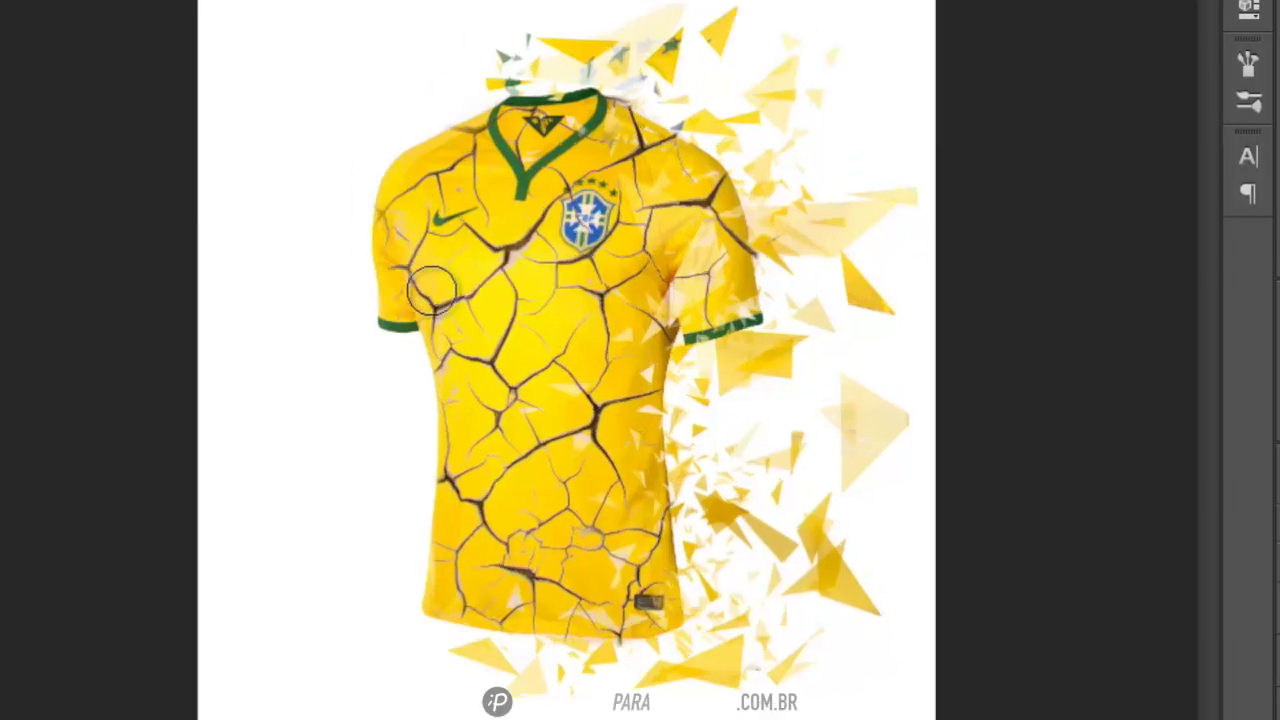
pyautogui.scroll(3, 432, 290)
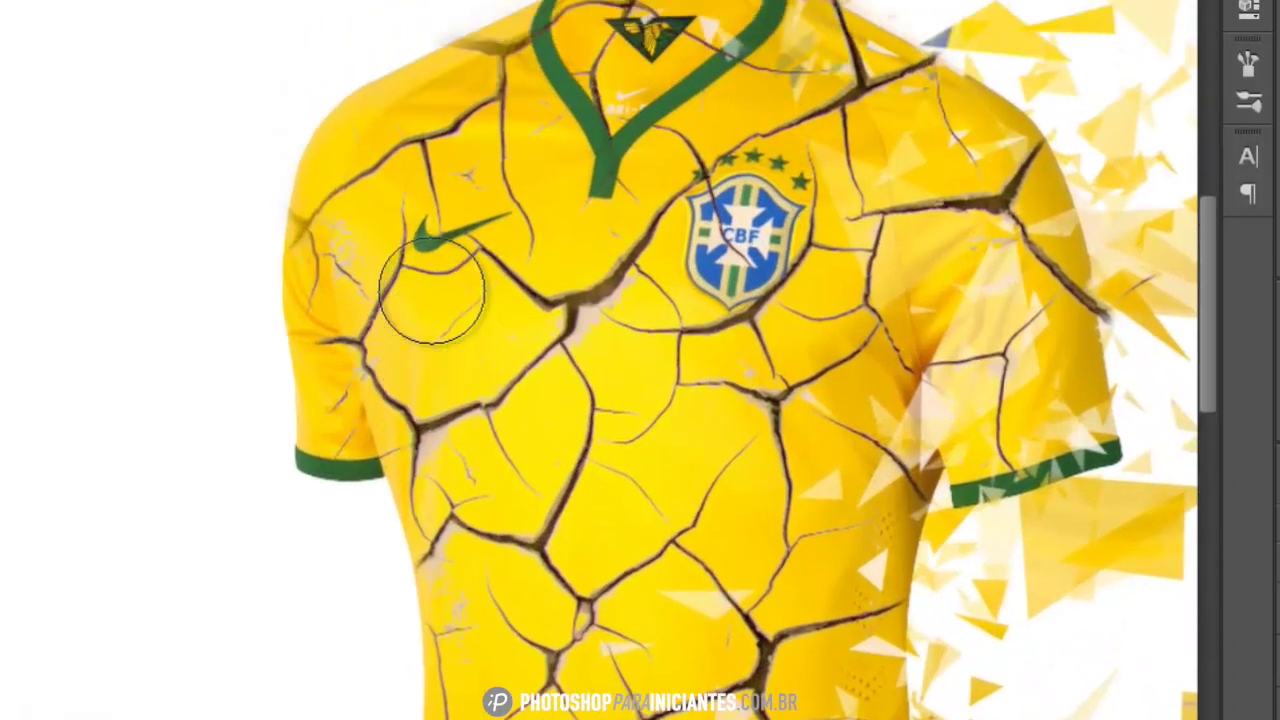
pyautogui.moveTo(395, 168)
pyautogui.mouseDown()
pyautogui.moveTo(461, 123)
pyautogui.moveTo(466, 75)
pyautogui.moveTo(572, 27)
pyautogui.moveTo(598, 29)
pyautogui.moveTo(624, 74)
pyautogui.moveTo(618, 105)
pyautogui.moveTo(556, 86)
pyautogui.mouseUp()
pyautogui.scroll(-1, 530, 95)
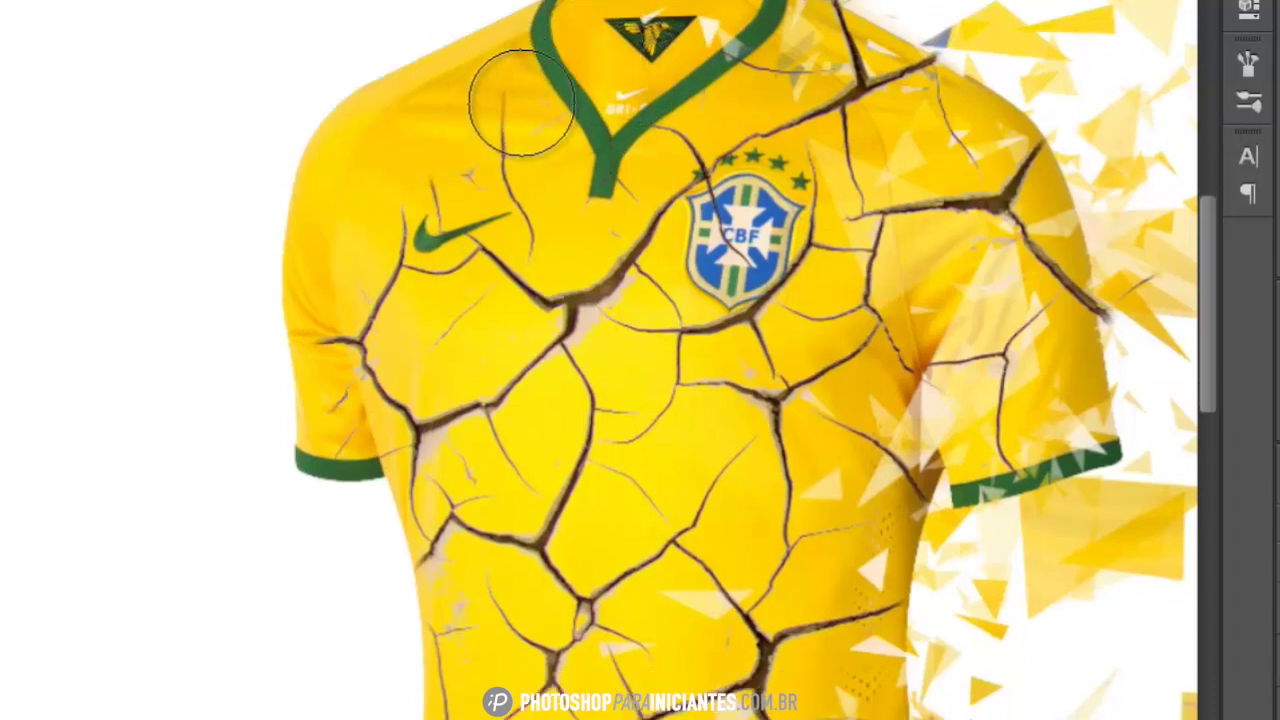
pyautogui.moveTo(422, 192)
pyautogui.mouseDown()
pyautogui.moveTo(580, 95)
pyautogui.moveTo(406, 284)
pyautogui.moveTo(328, 339)
pyautogui.moveTo(333, 457)
pyautogui.mouseUp()
# Erase the cracks along the left side of the shirt's torso down toward the hem, keeping those in the centre and right.
pyautogui.scroll(-1, 333, 457)
pyautogui.moveTo(380, 563)
pyautogui.mouseDown()
pyautogui.moveTo(354, 591)
pyautogui.moveTo(474, 409)
pyautogui.moveTo(416, 556)
pyautogui.mouseUp()
pyautogui.scroll(-2, 416, 556)
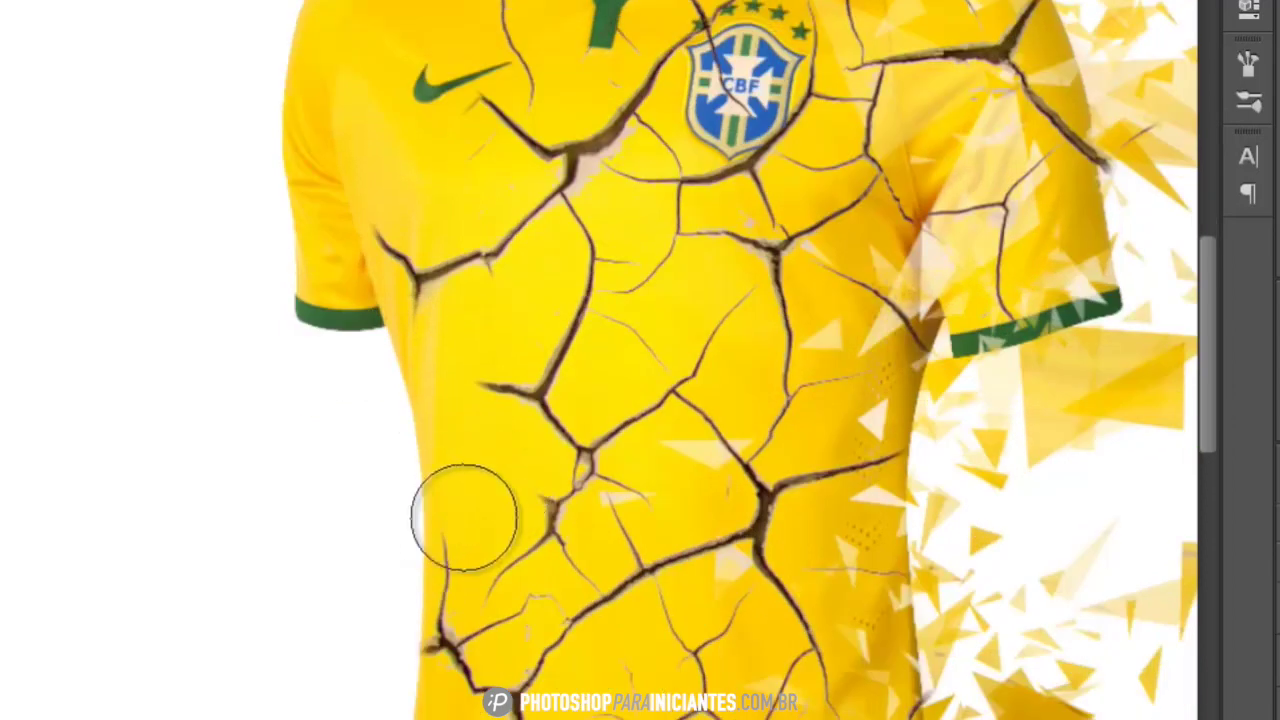
pyautogui.scroll(-1, 463, 514)
pyautogui.scroll(-4, 509, 531)
pyautogui.scroll(-1, 497, 560)
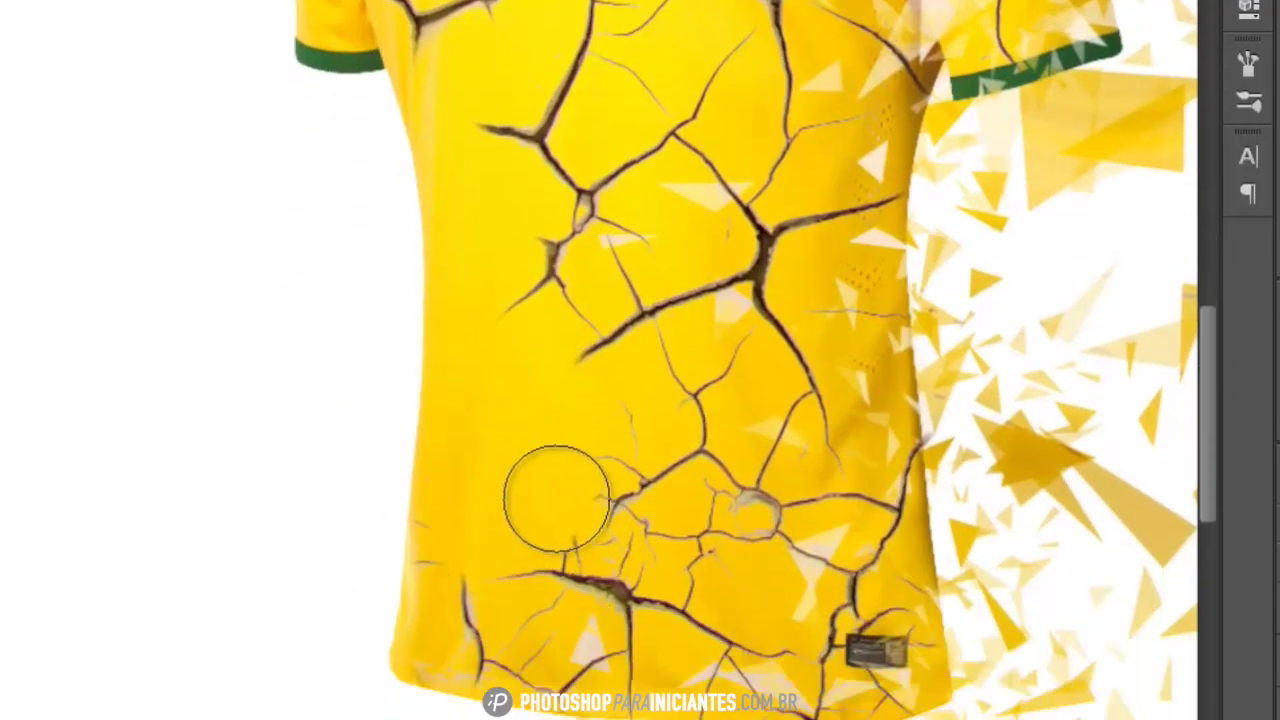
pyautogui.scroll(9, 403, 517)
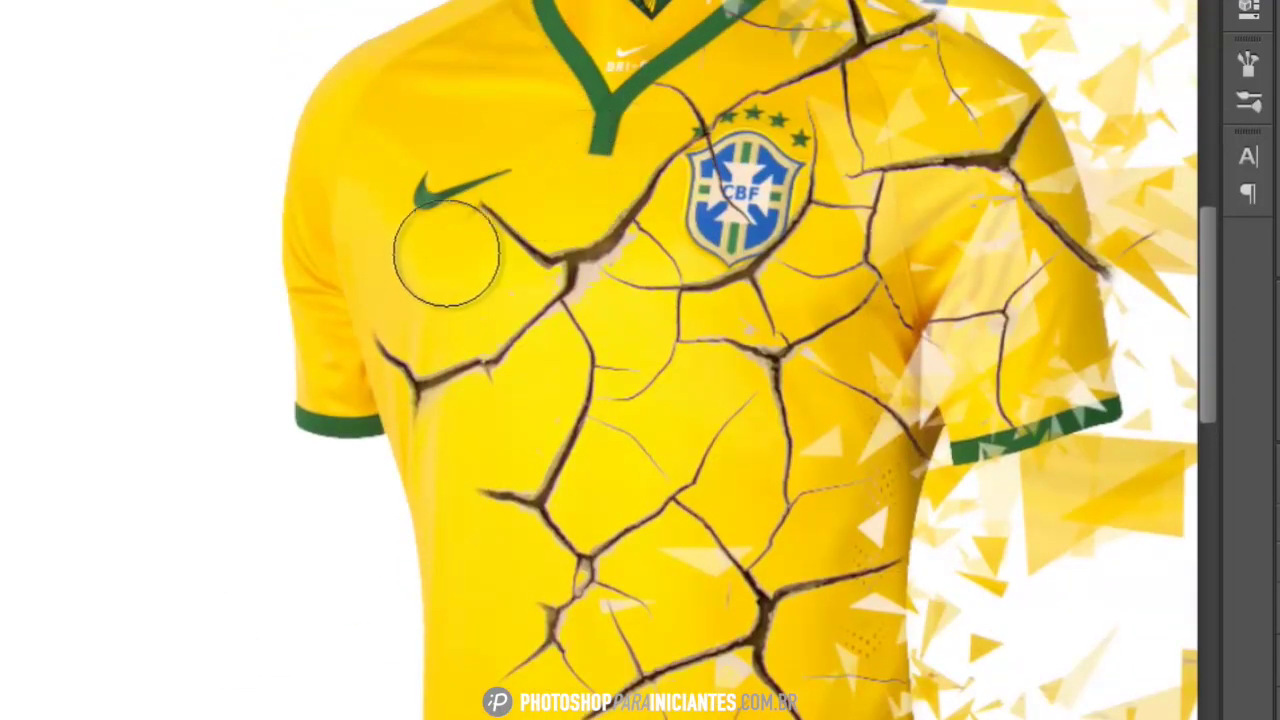
pyautogui.scroll(-3, 440, 318)
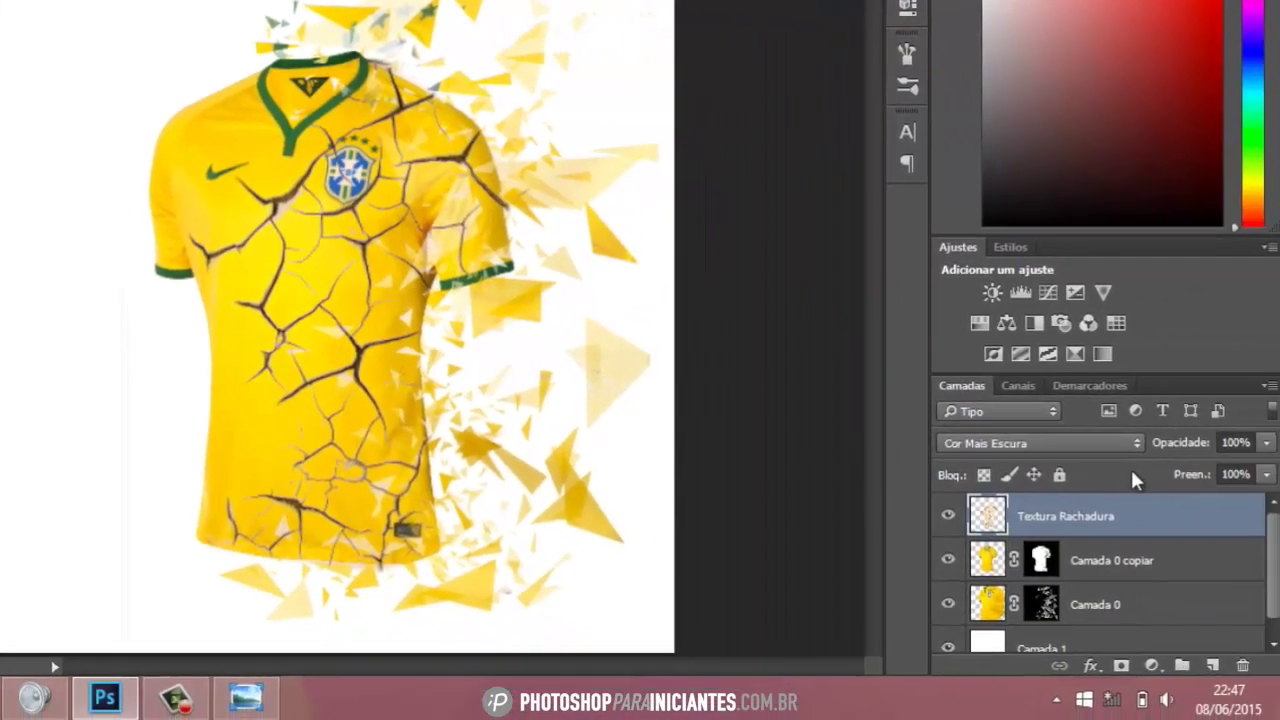
# Lower the Textura Rachadura layer's opacity to 80%.
pyautogui.click(1265, 443)
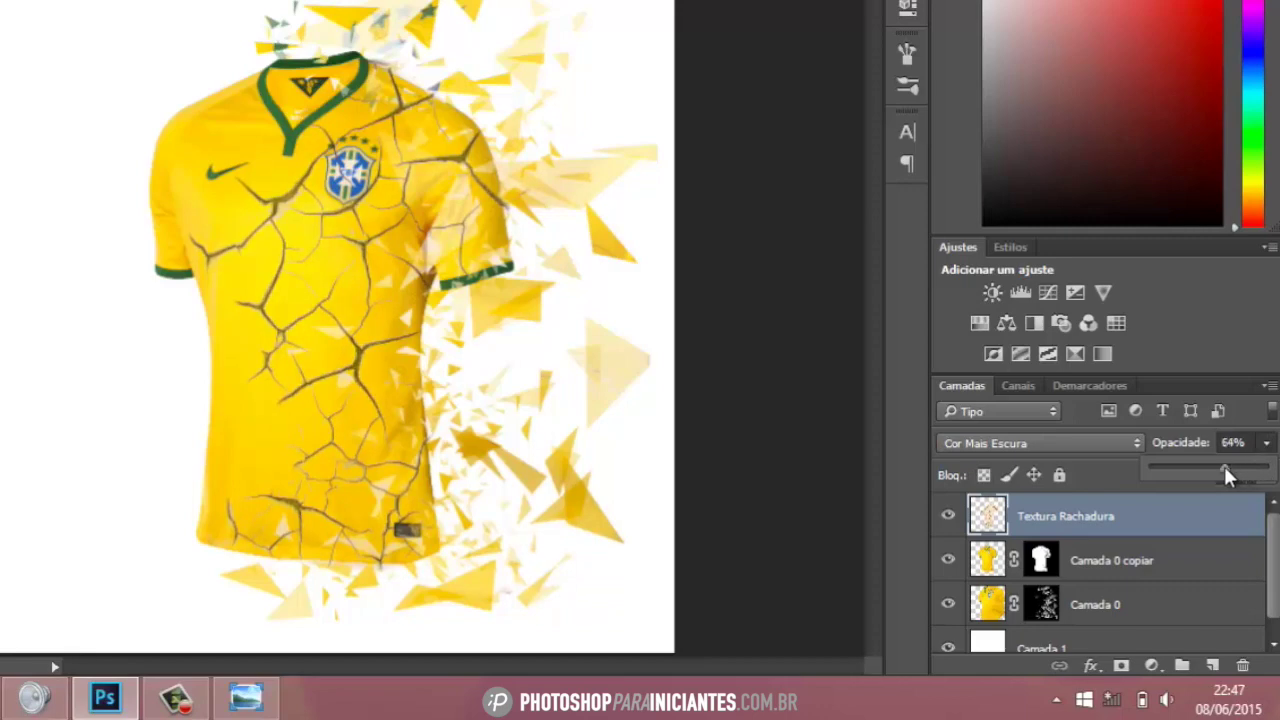
pyautogui.moveTo(1229, 477); pyautogui.dragTo(1246, 476)
pyautogui.click(1268, 445)
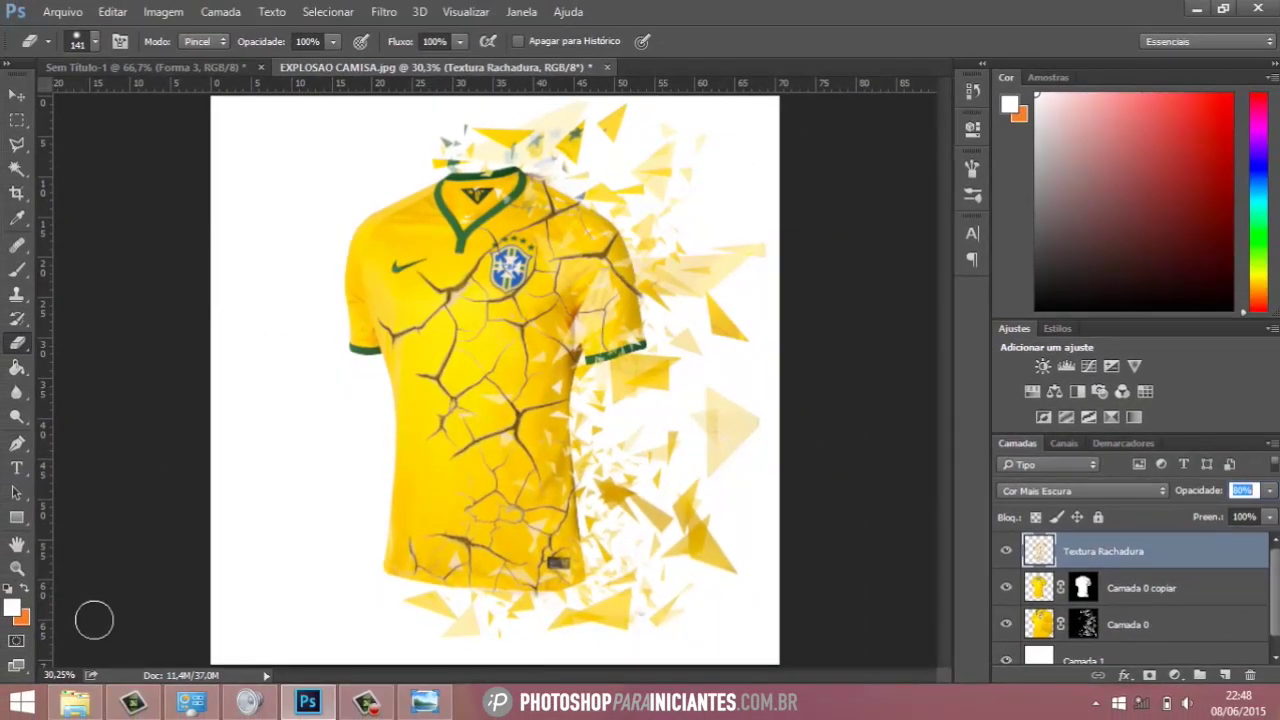
# Switch to File Explorer and open the finished EFEITO PARTICULAS image of the player for viewing.
pyautogui.click(75, 702)
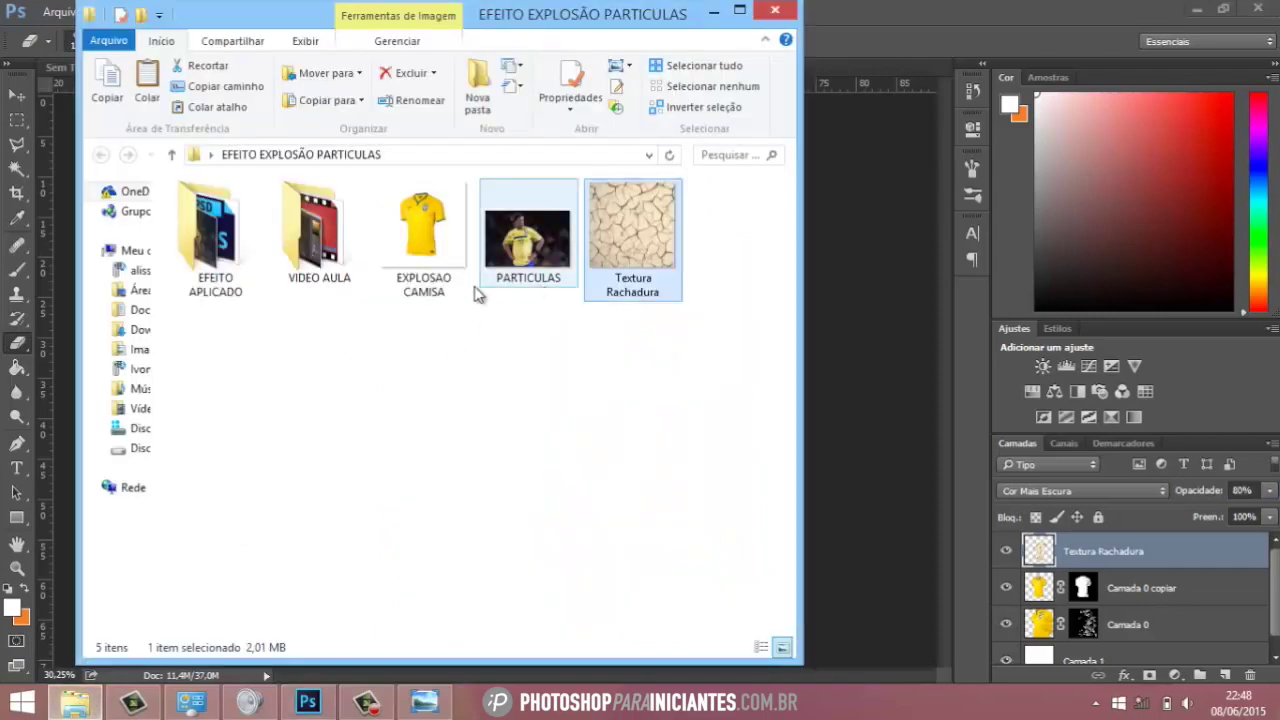
pyautogui.doubleClick(503, 291)
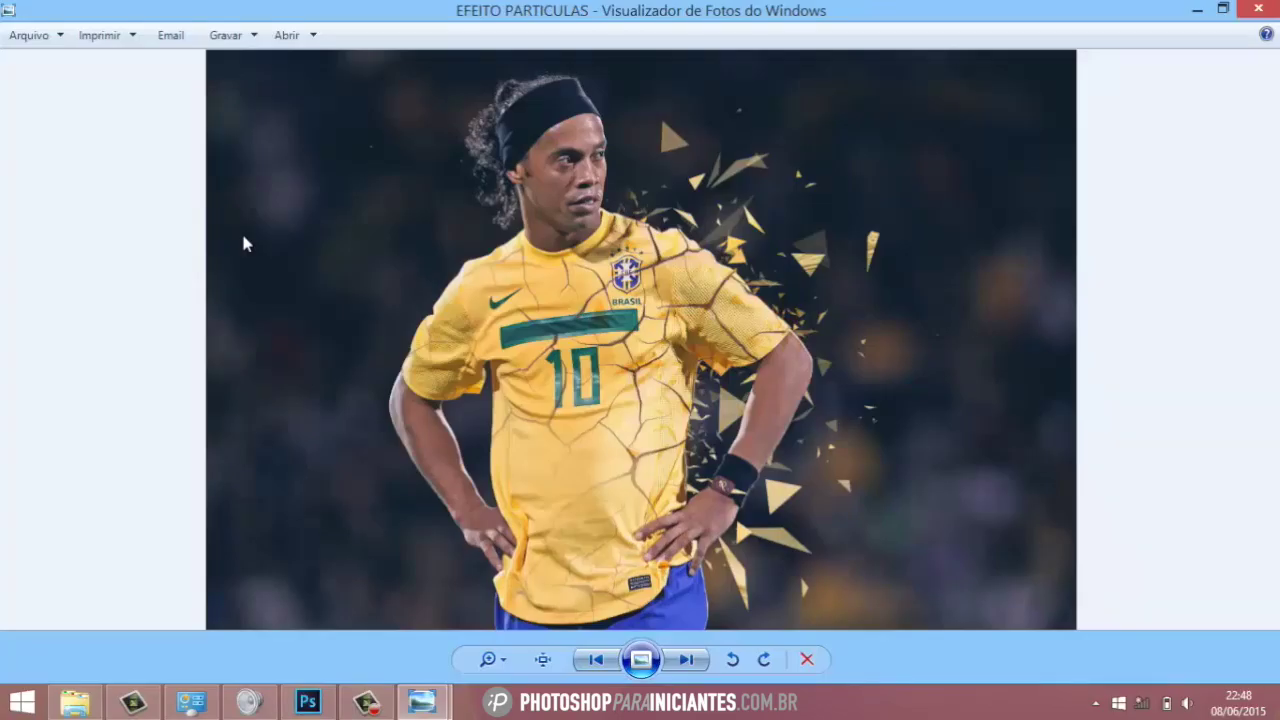